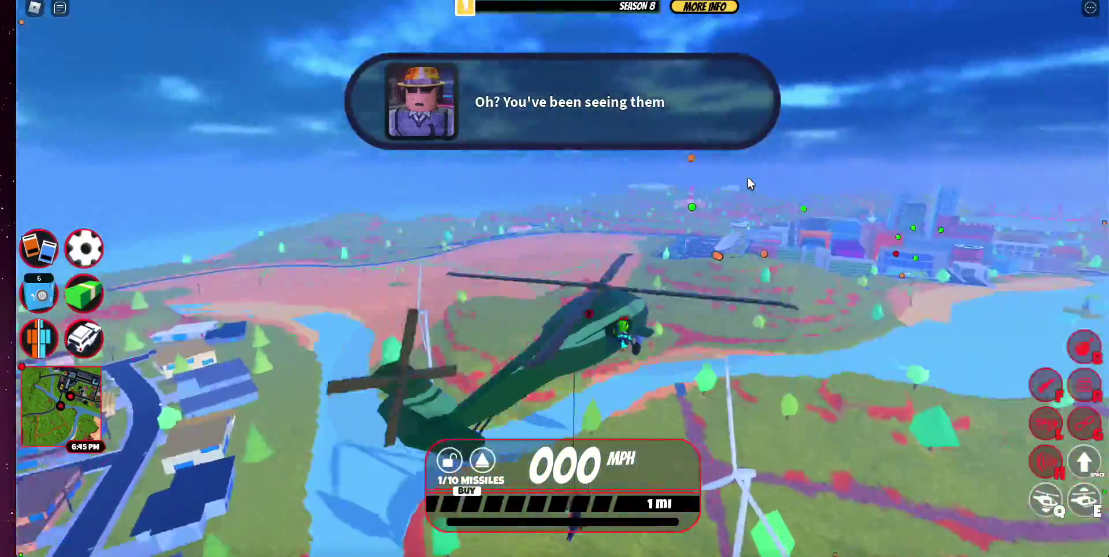
# Fly the helicopter over the island toward the city during the meteor event messages
pyautogui.press('w')
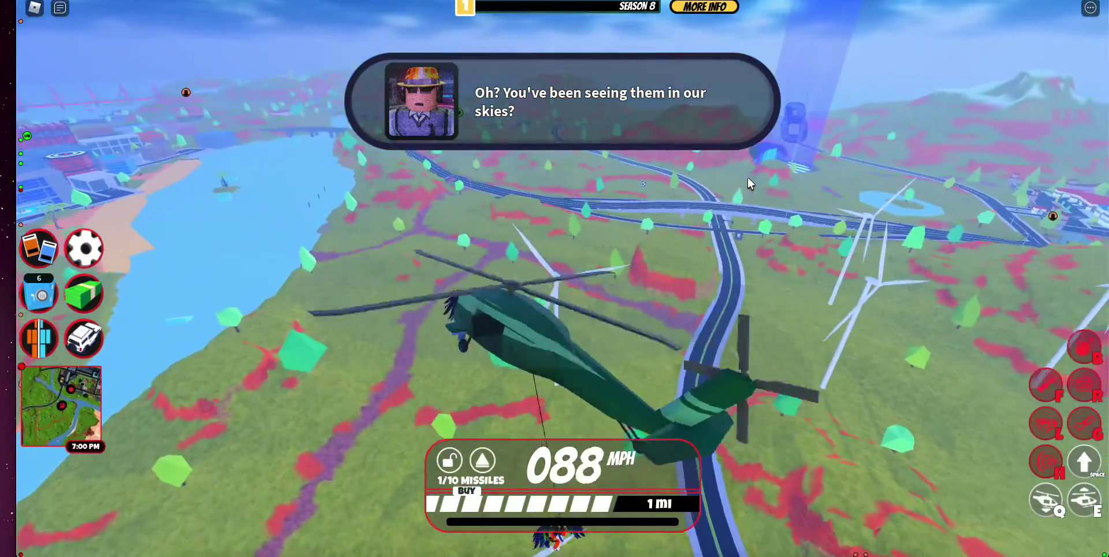
pyautogui.moveTo(747, 176)
pyautogui.mouseDown()
pyautogui.moveTo(629, 130)
pyautogui.moveTo(392, 98)
pyautogui.mouseUp()
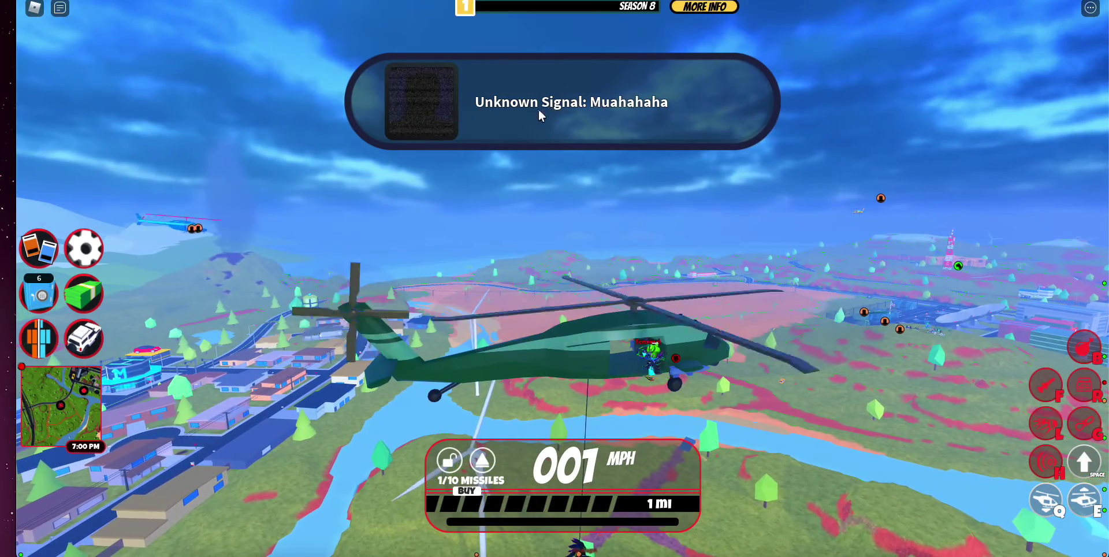
pyautogui.moveTo(538, 109); pyautogui.dragTo(565, 105)
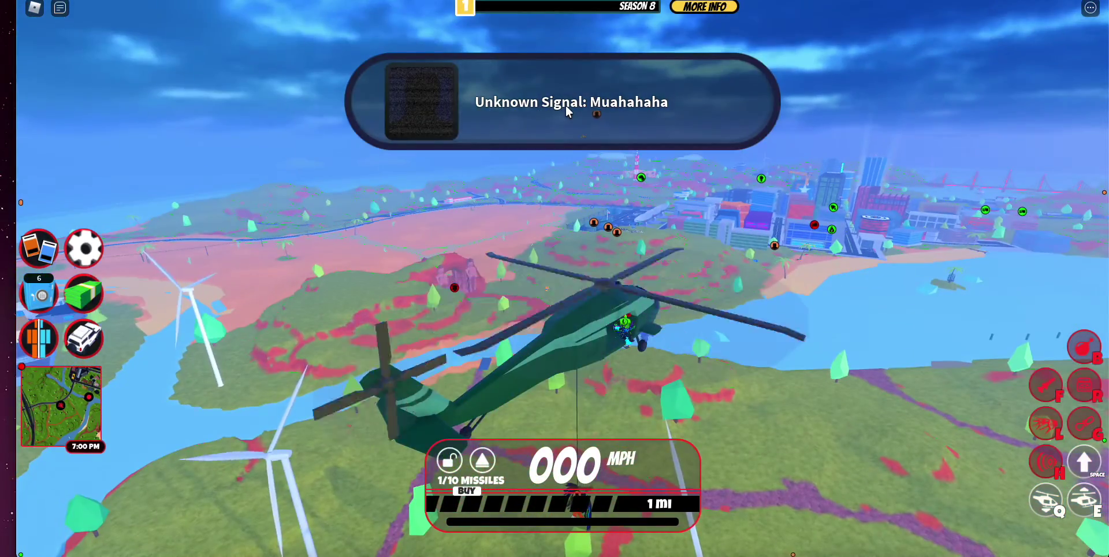
pyautogui.press('w')
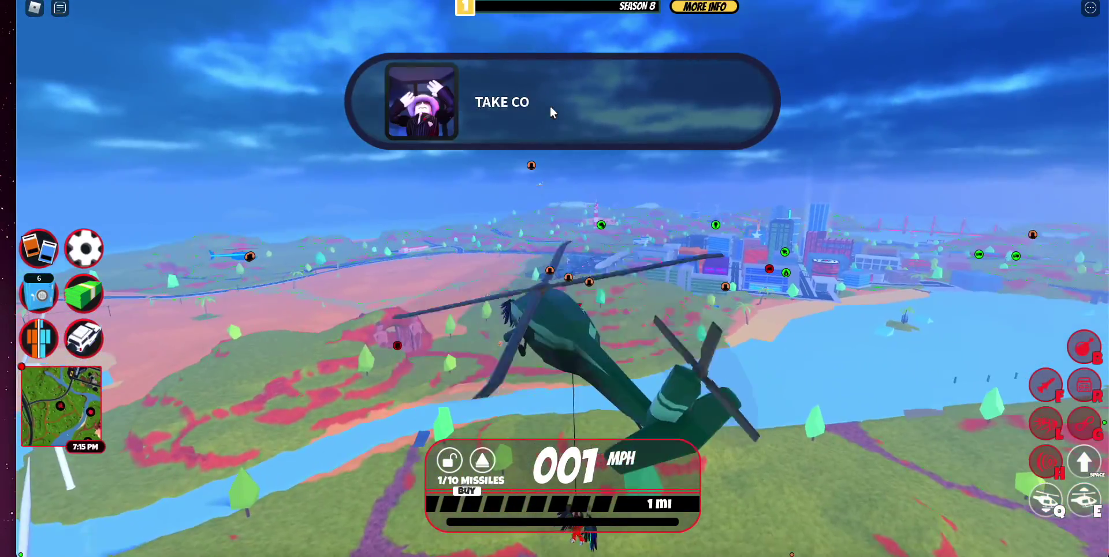
pyautogui.press('w')
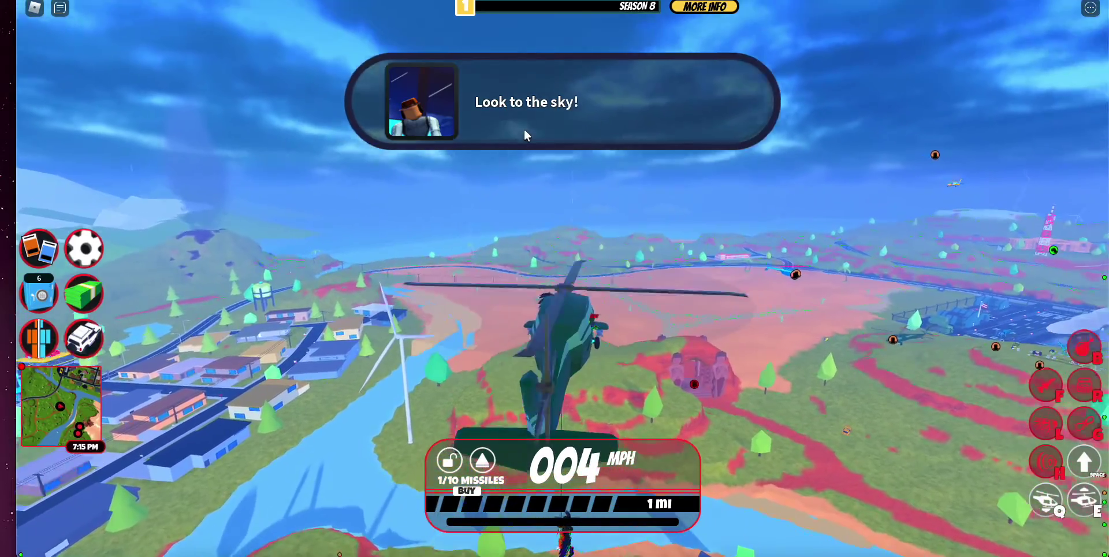
pyautogui.press('w')
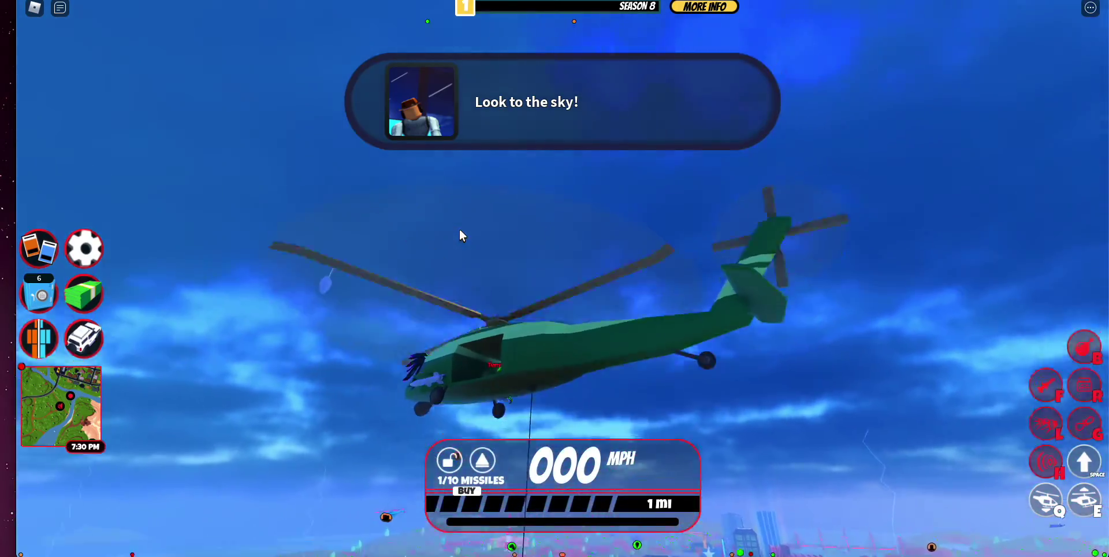
# Fly the helicopter to the desert crater and slow to a hover beside the meteor rock
pyautogui.press('w')
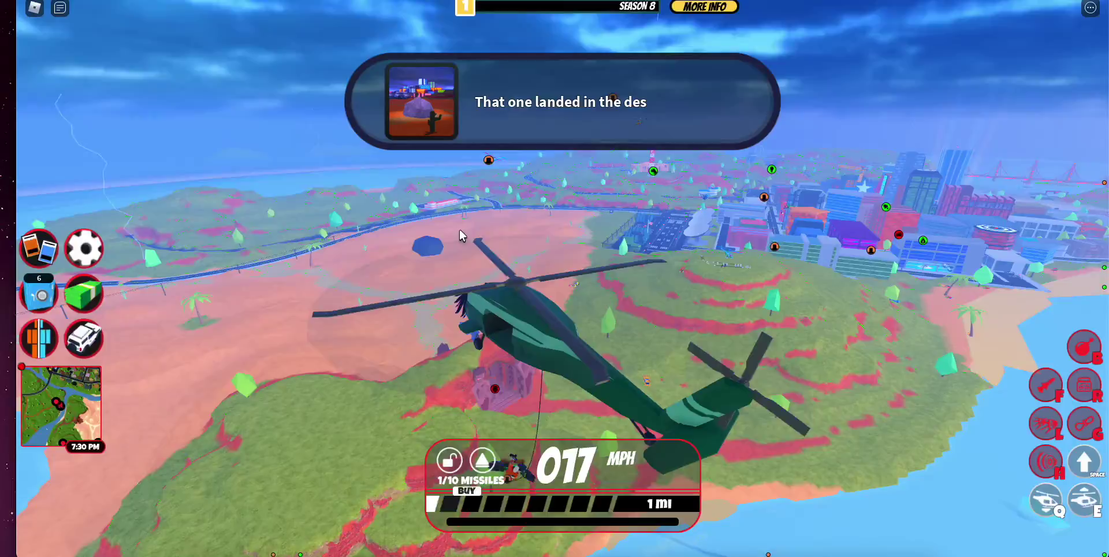
pyautogui.press('w')
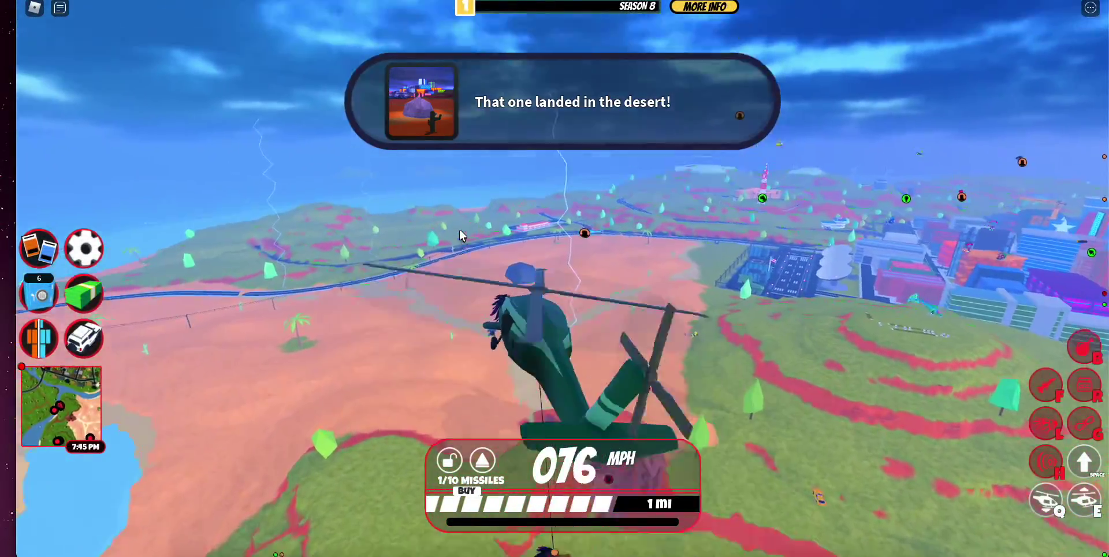
pyautogui.moveTo(459, 228); pyautogui.dragTo(459, 229)
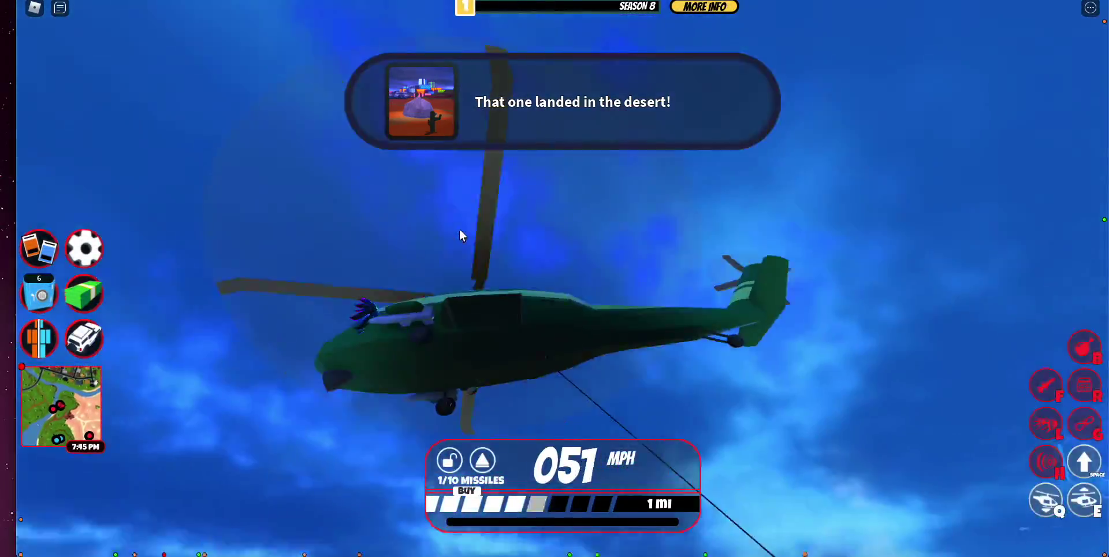
pyautogui.press('w')
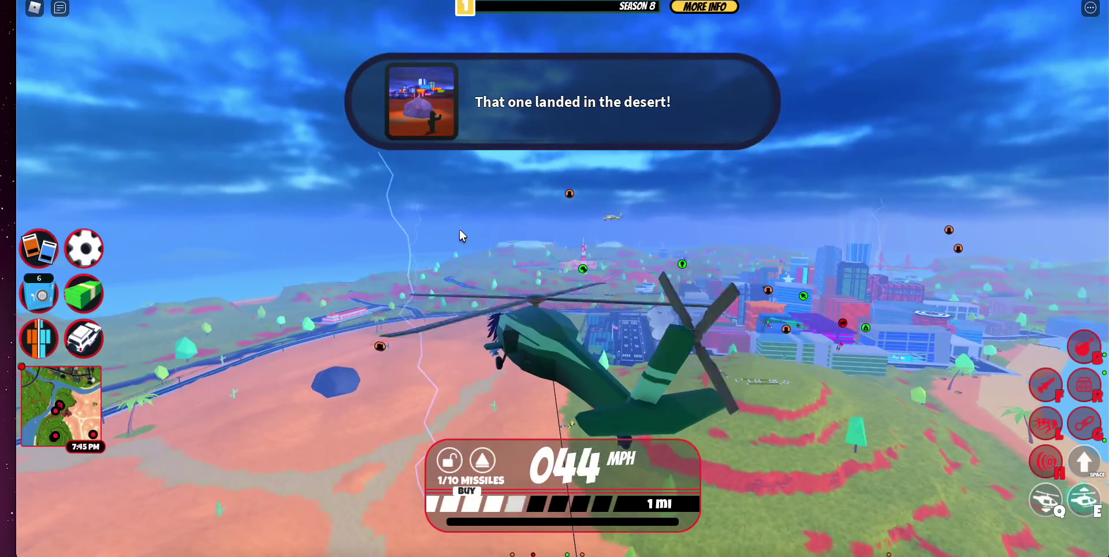
pyautogui.press('w')
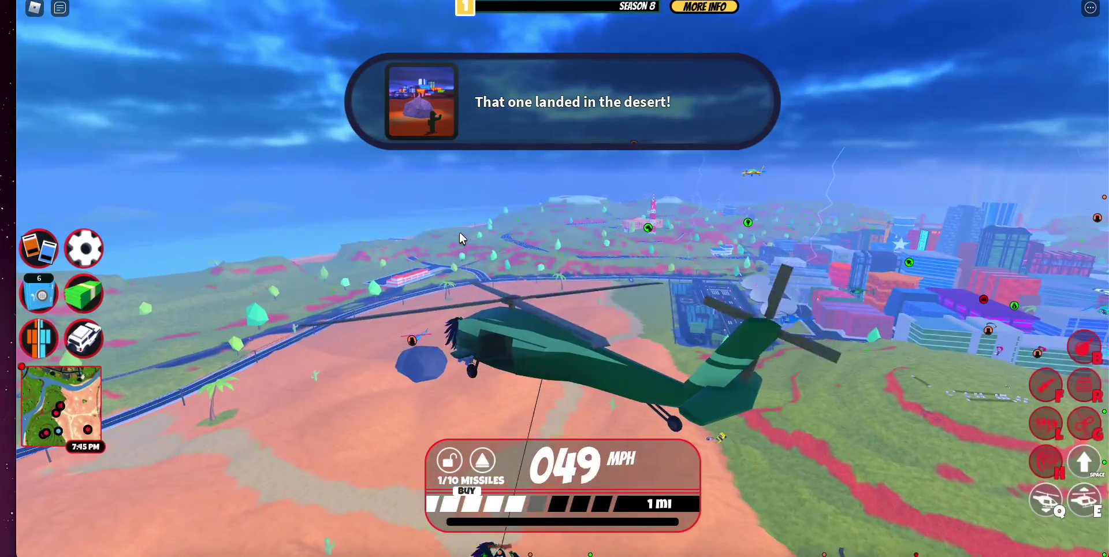
pyautogui.press('w')
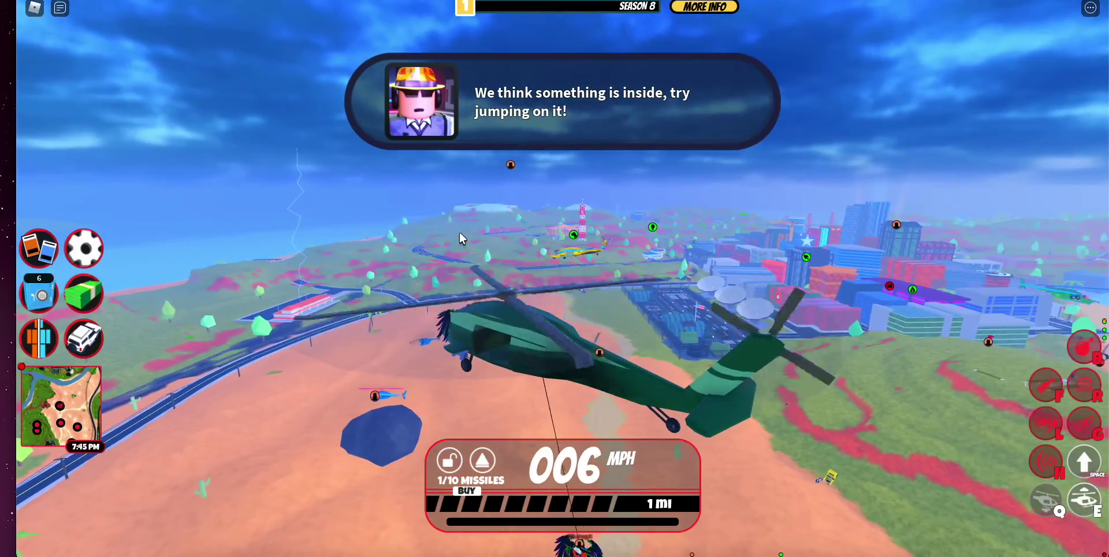
pyautogui.press('w')
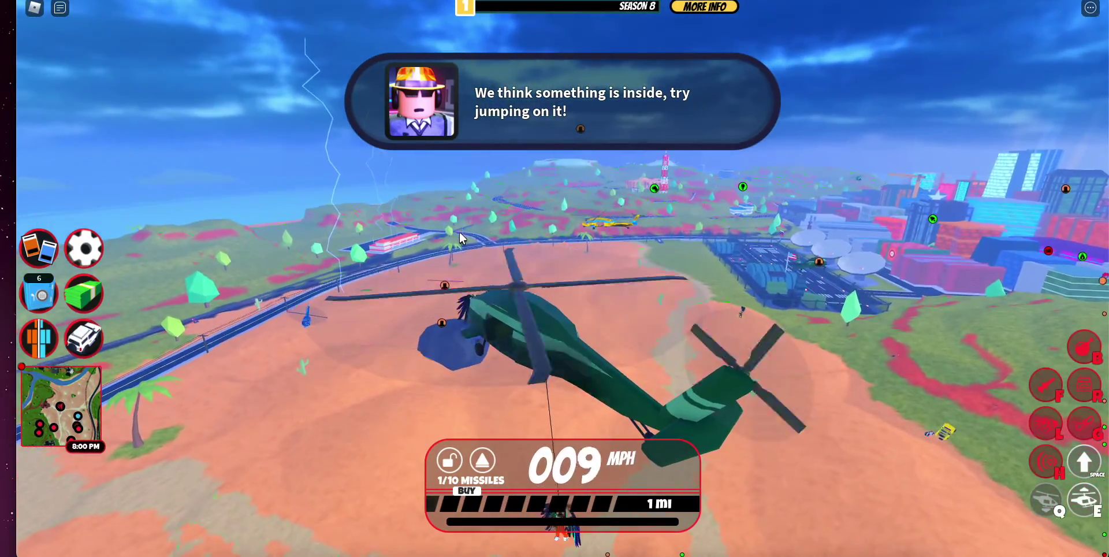
pyautogui.press('w')
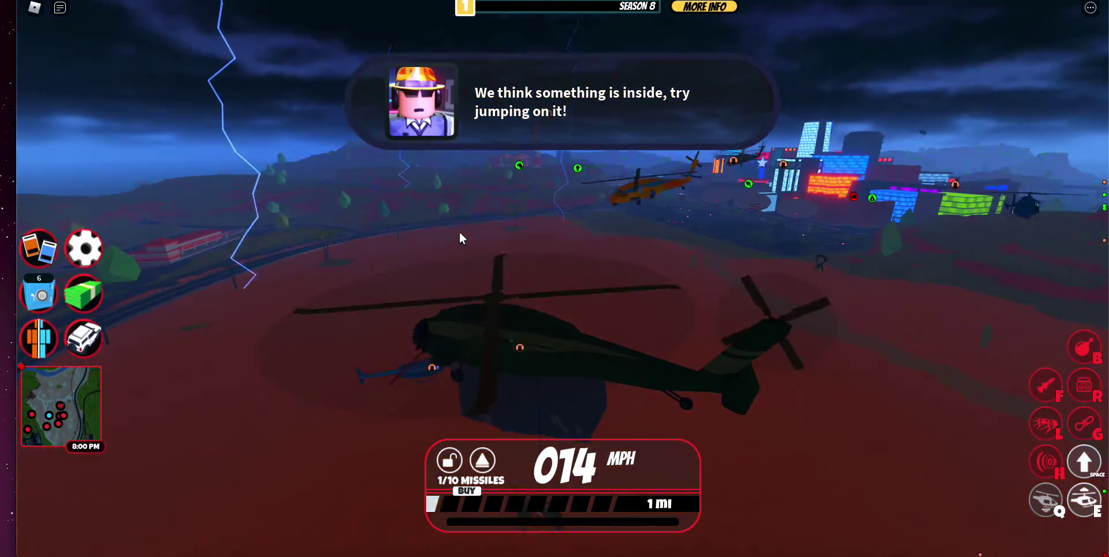
pyautogui.press('s')
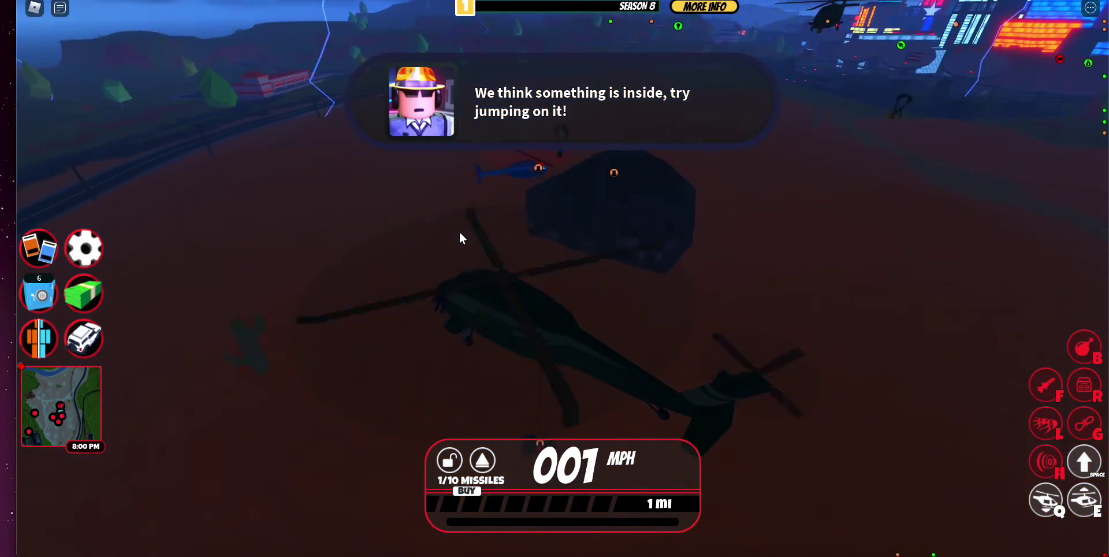
pyautogui.press('w')
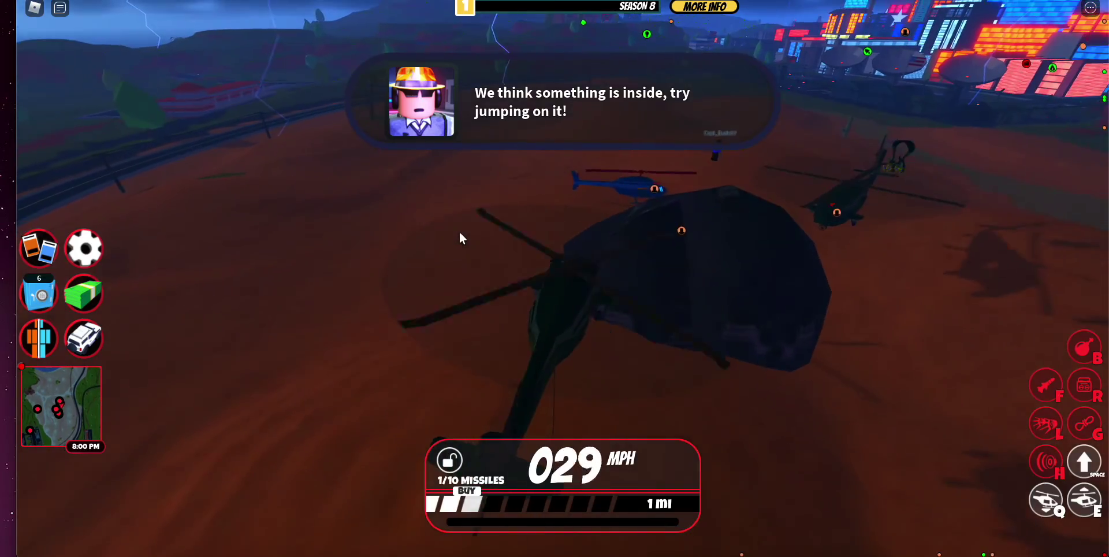
# Exit the helicopter, re-enter it as driver, then exit again
pyautogui.press('space')
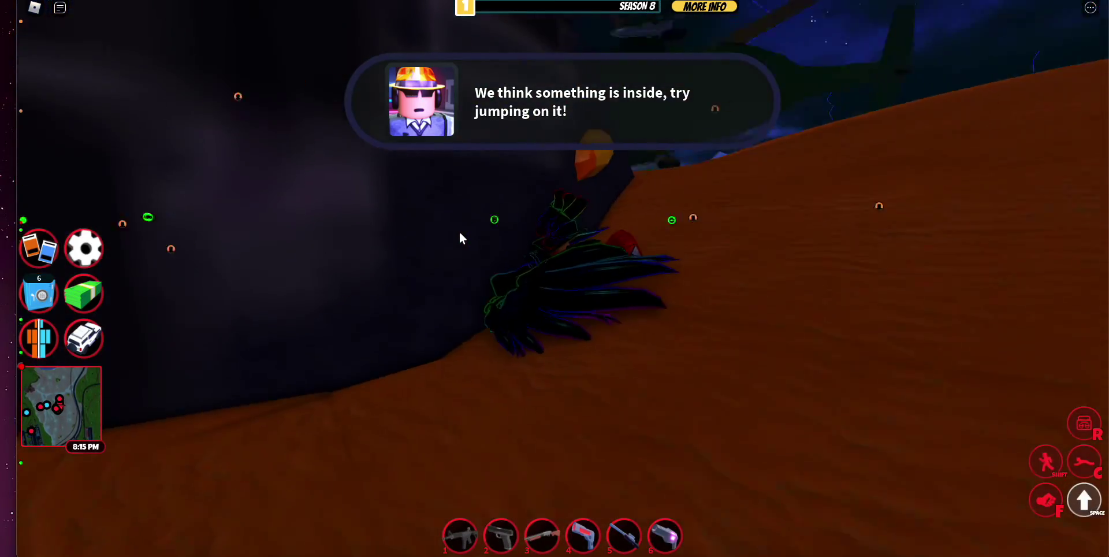
pyautogui.press('w')
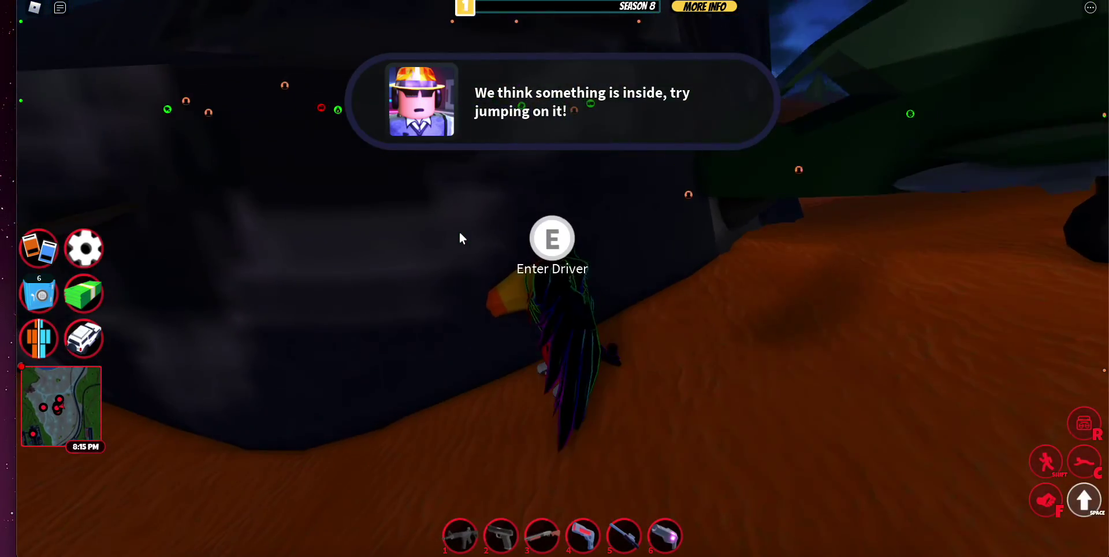
pyautogui.press('e')
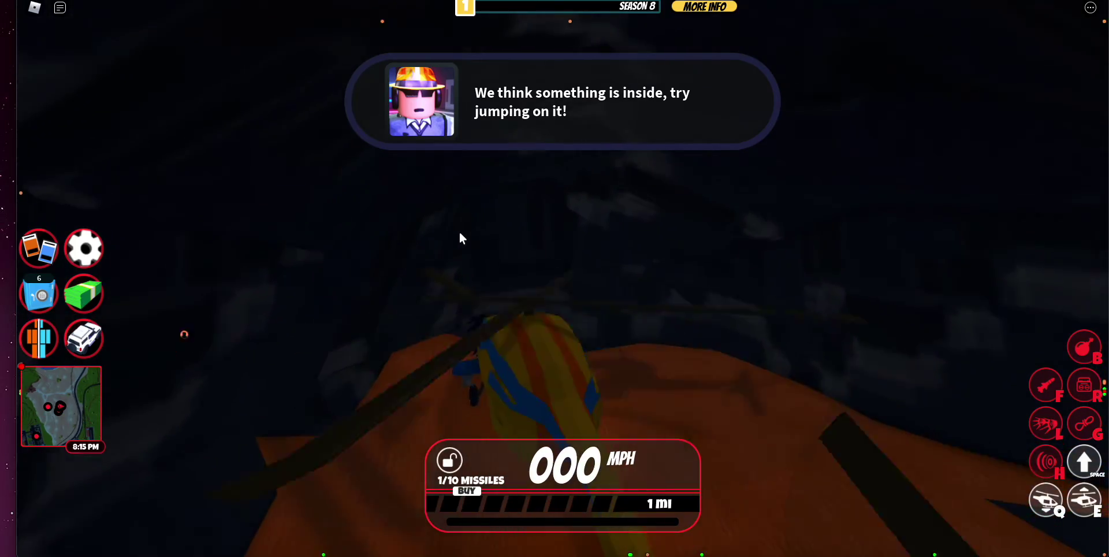
pyautogui.press('space')
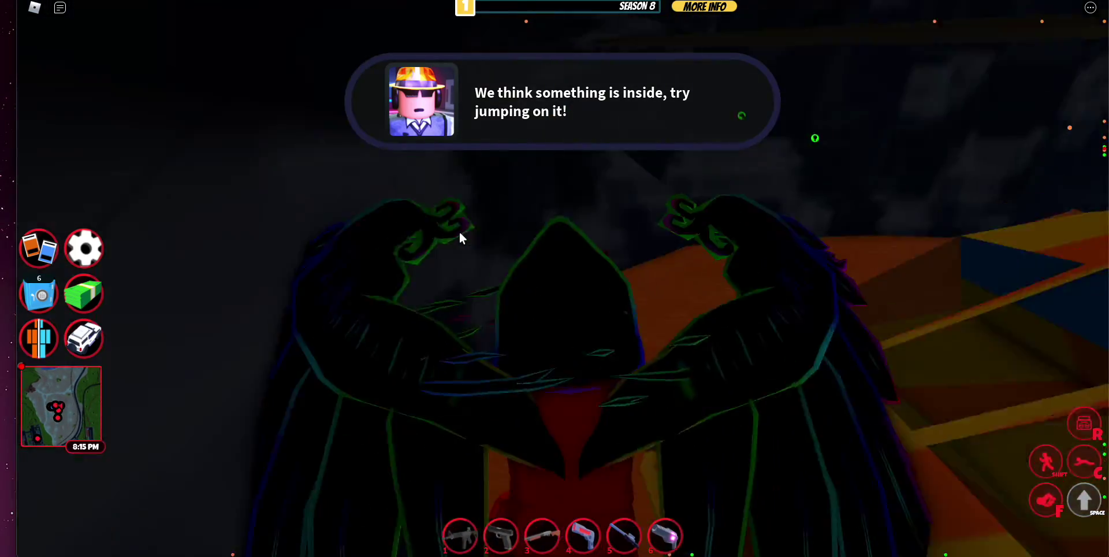
# Walk and climb around the helicopter and across the sand beside the meteor
pyautogui.press('w')
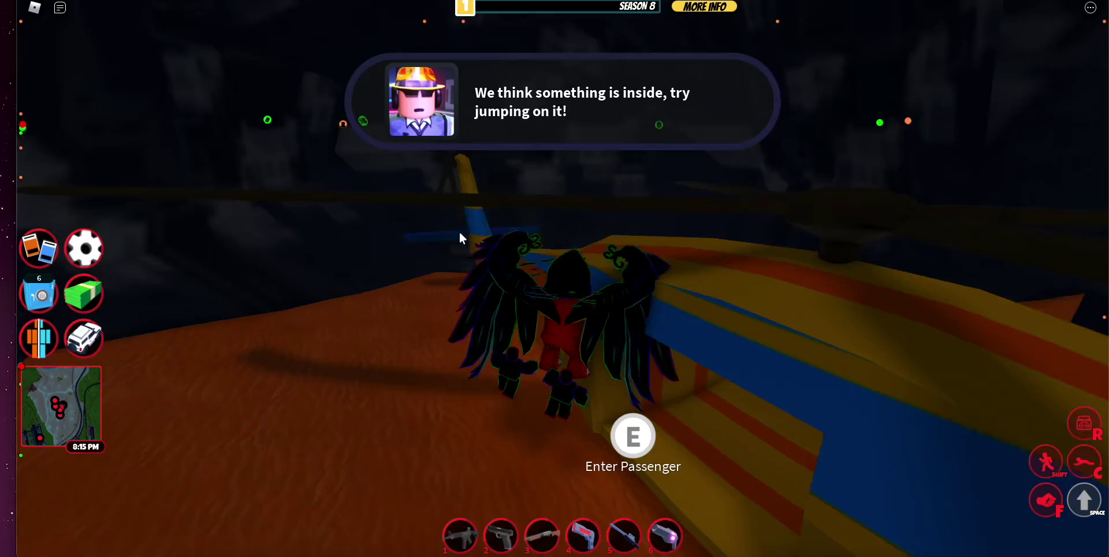
pyautogui.press('w')
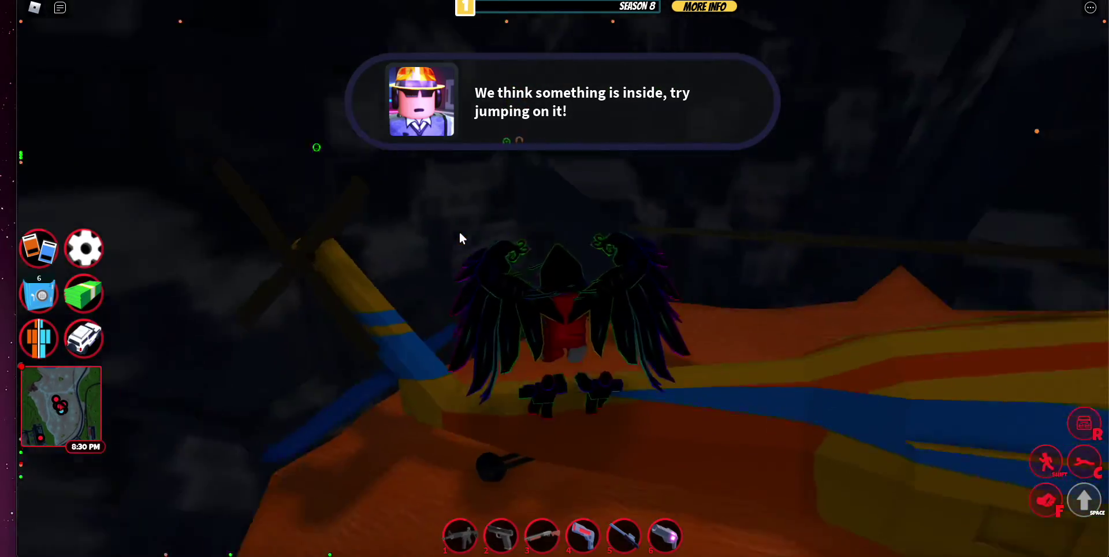
pyautogui.press('w')
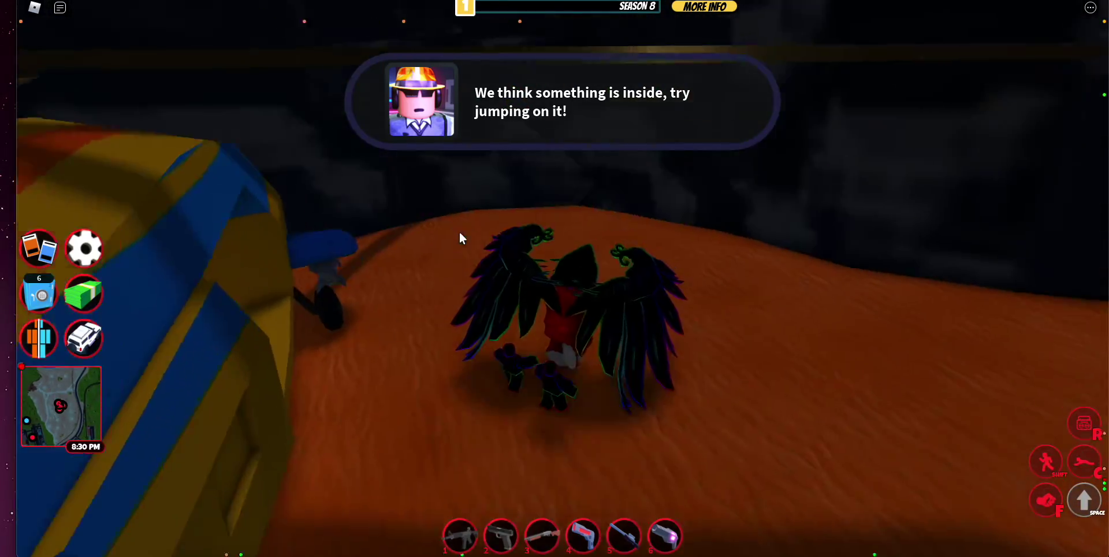
pyautogui.press('w')
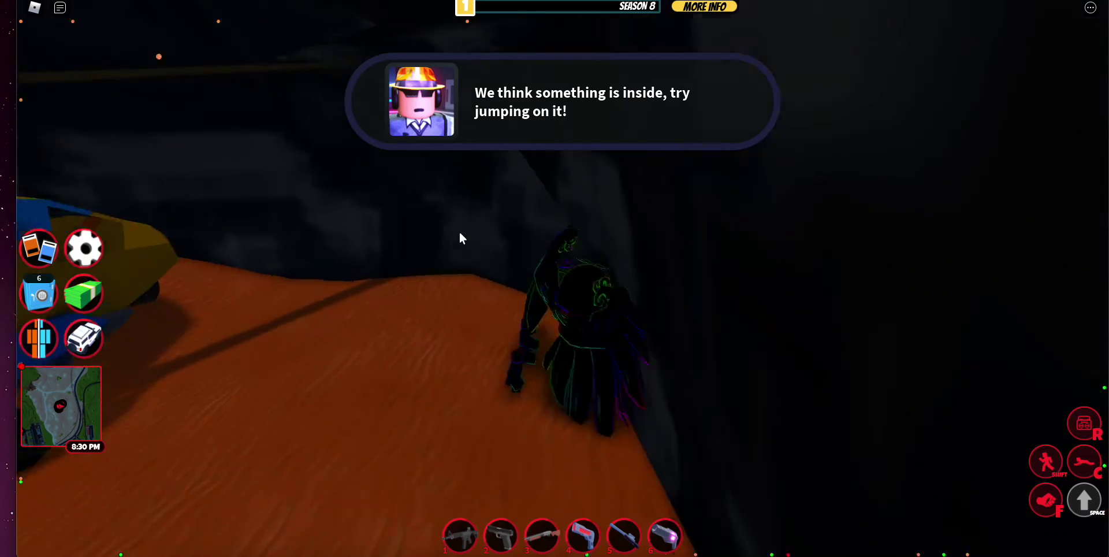
pyautogui.press('w')
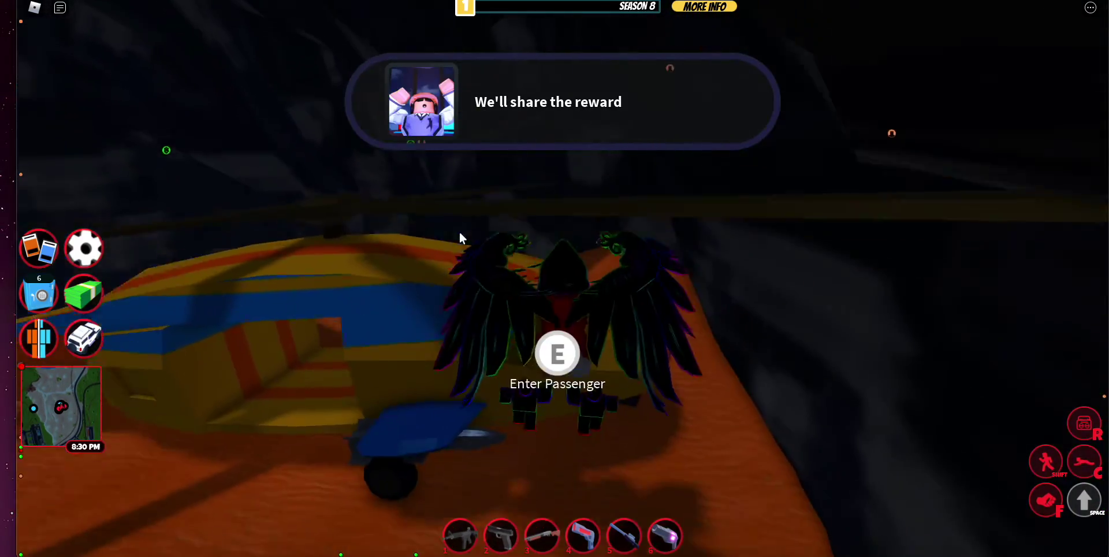
pyautogui.press('w')
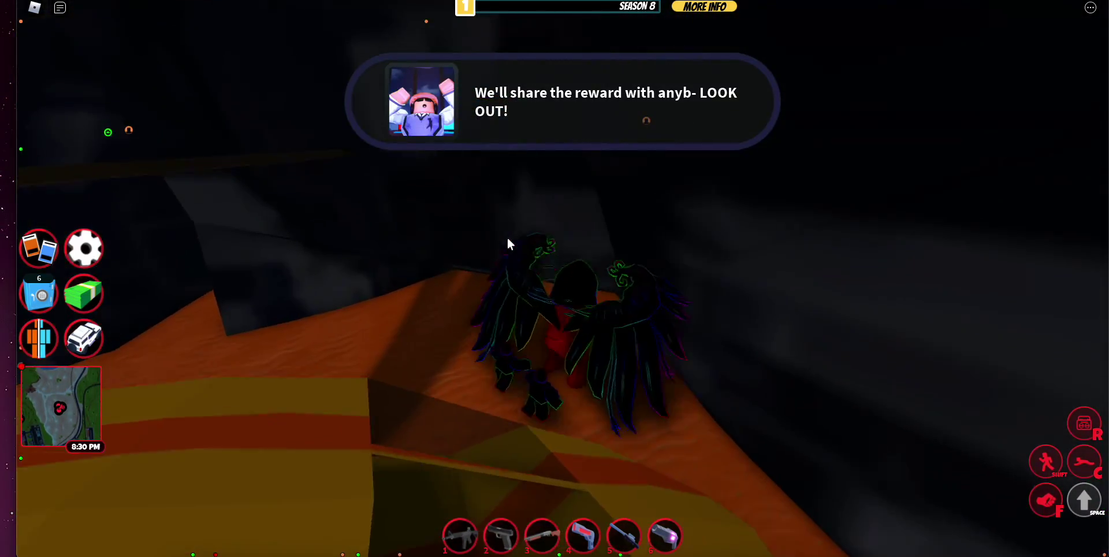
pyautogui.press('w')
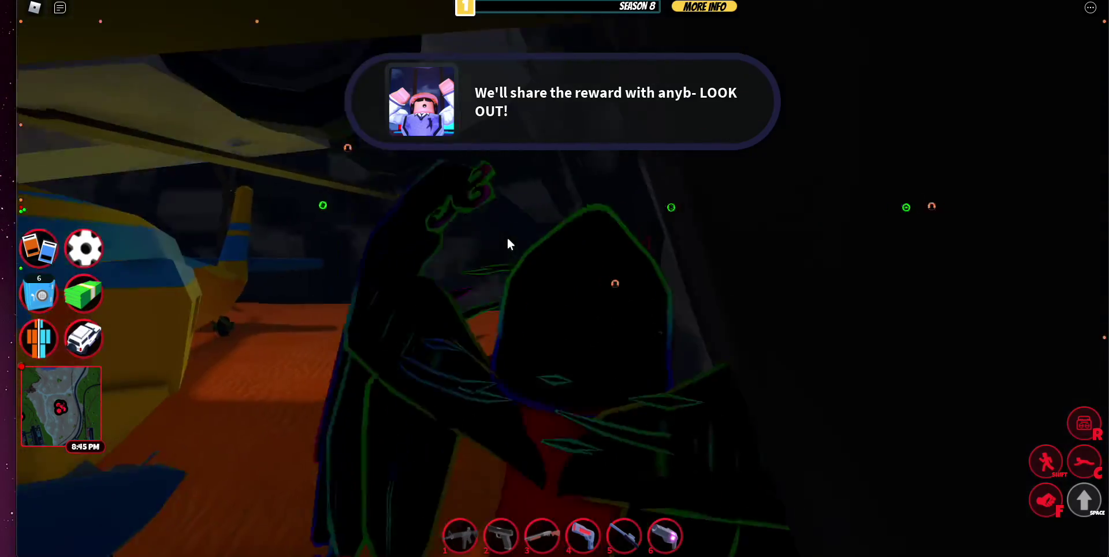
pyautogui.press('w')
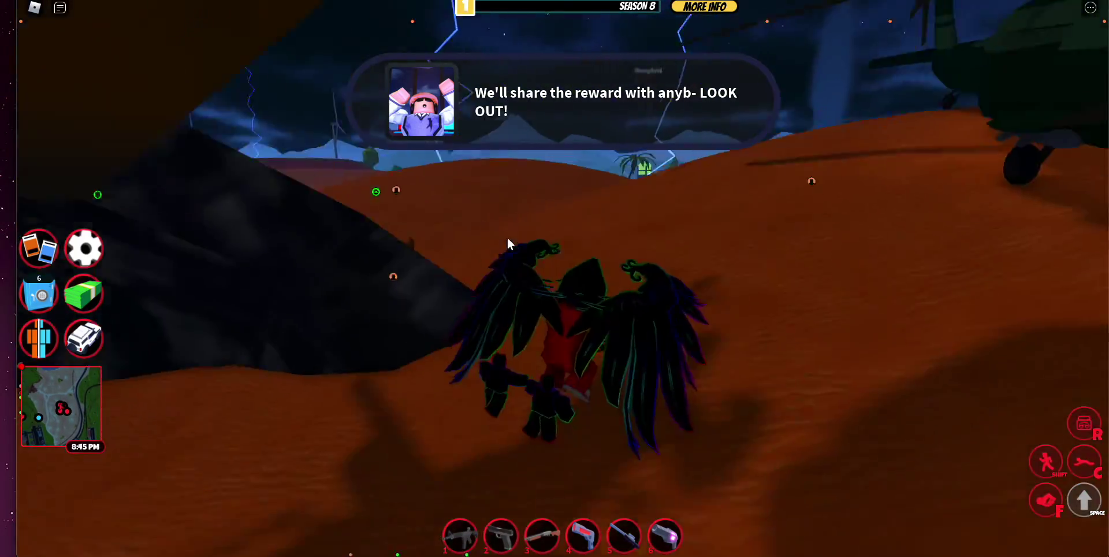
# Walk over the slope and around the meteor rock among the parked helicopters
pyautogui.press('w')
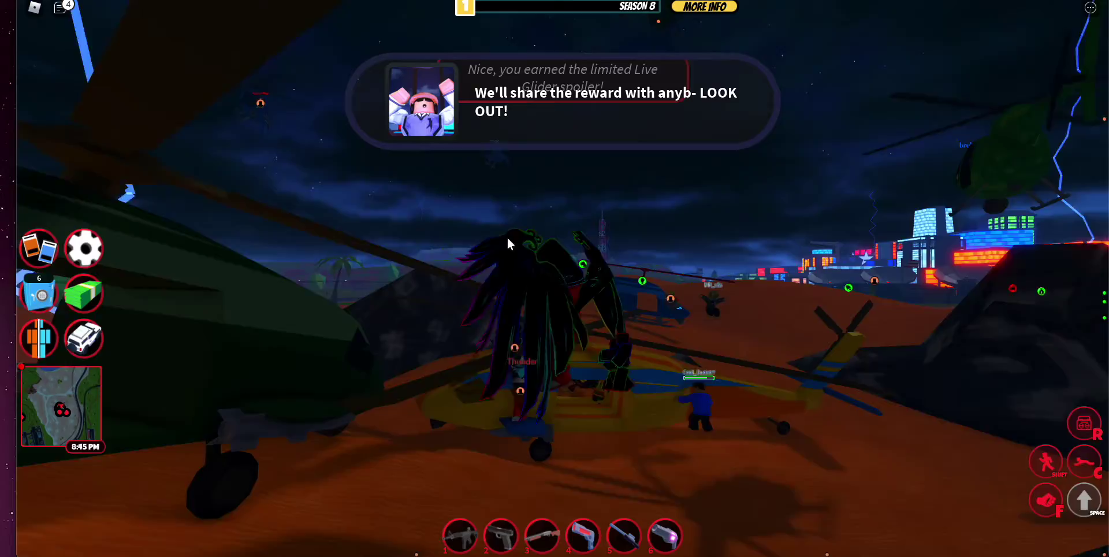
pyautogui.press('w')
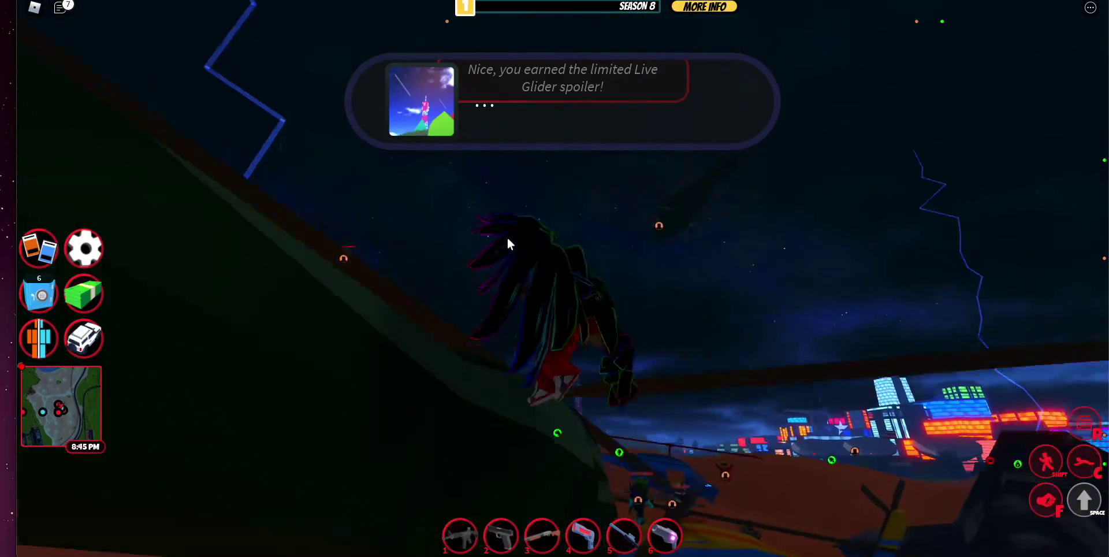
pyautogui.press('w')
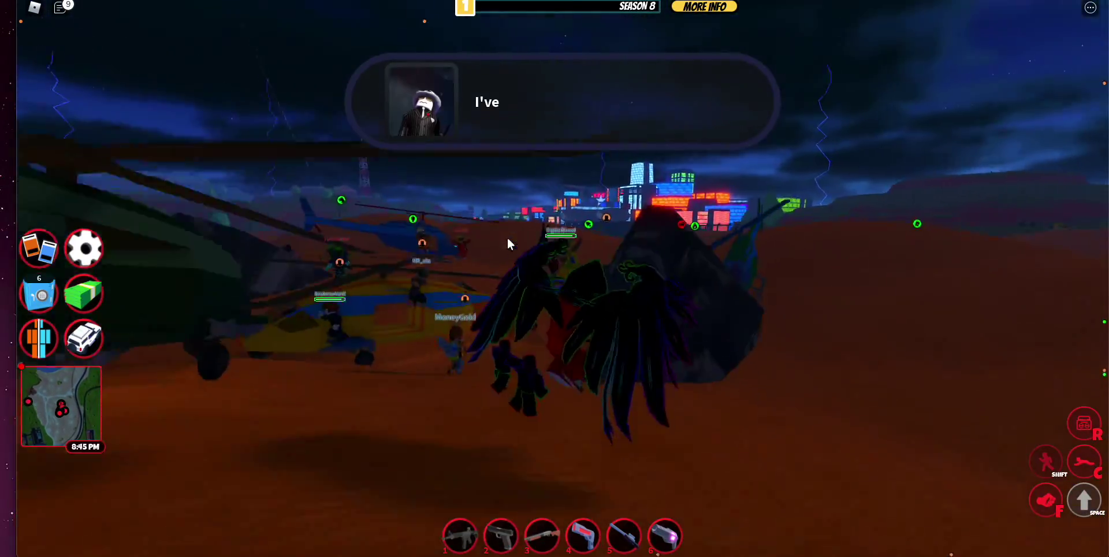
pyautogui.press('w')
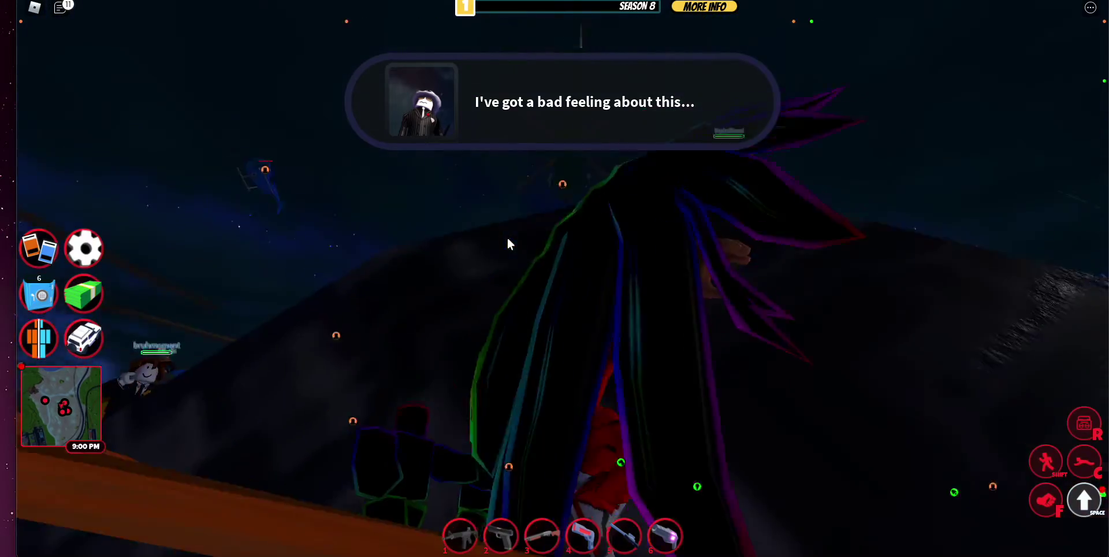
pyautogui.press('w')
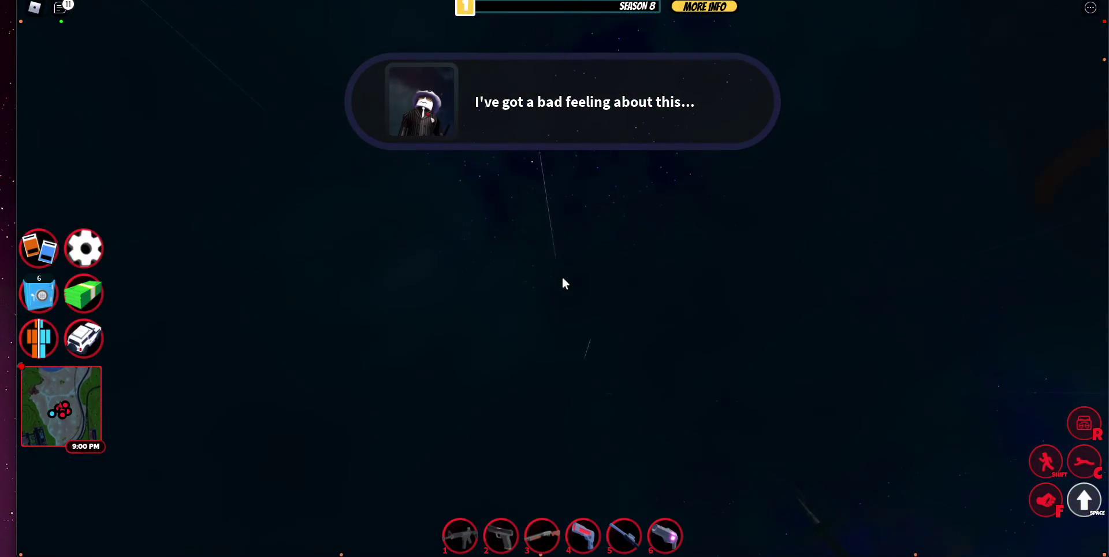
pyautogui.press('w')
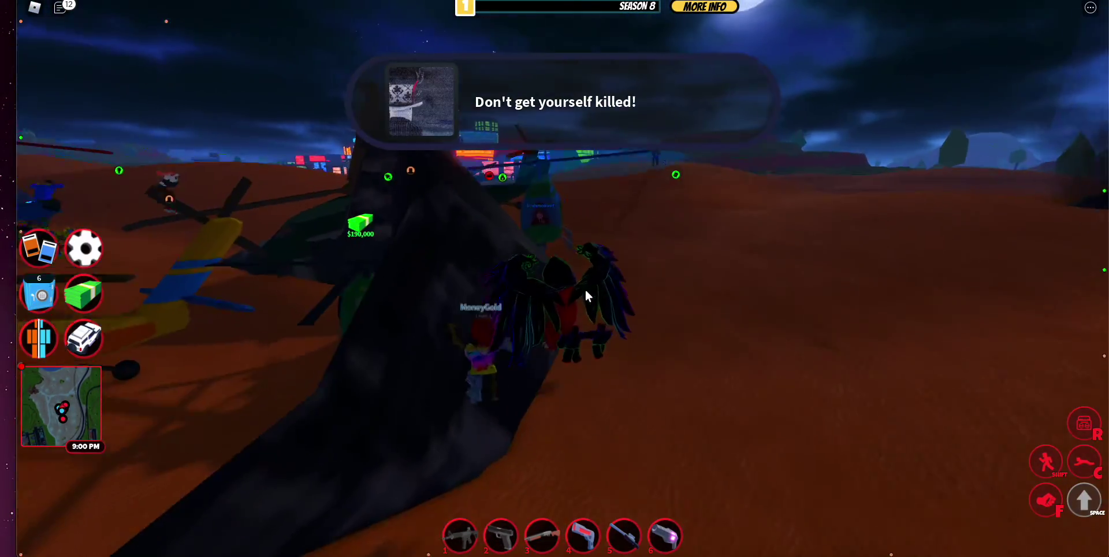
pyautogui.press('w')
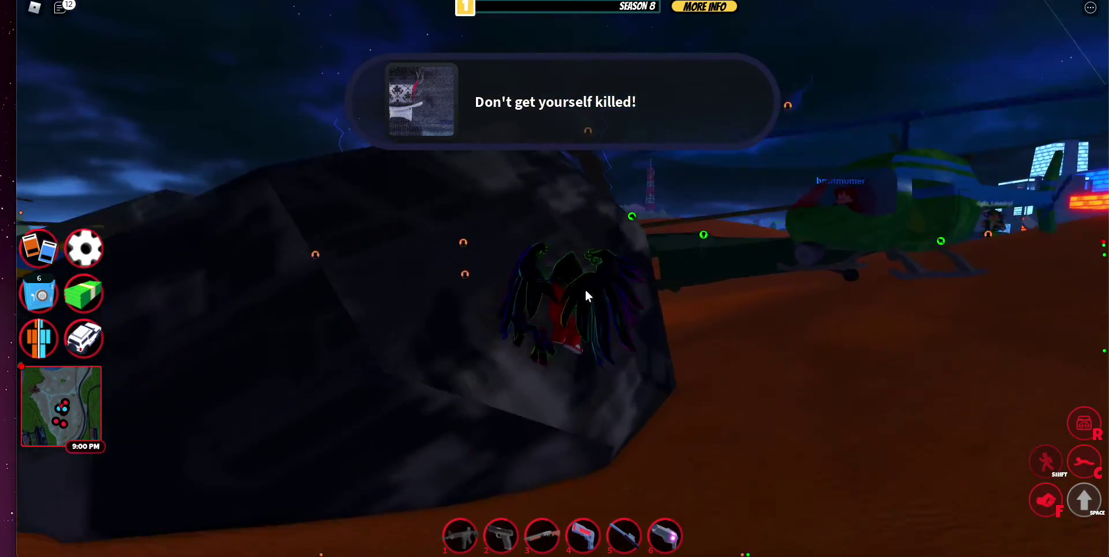
pyautogui.press('w')
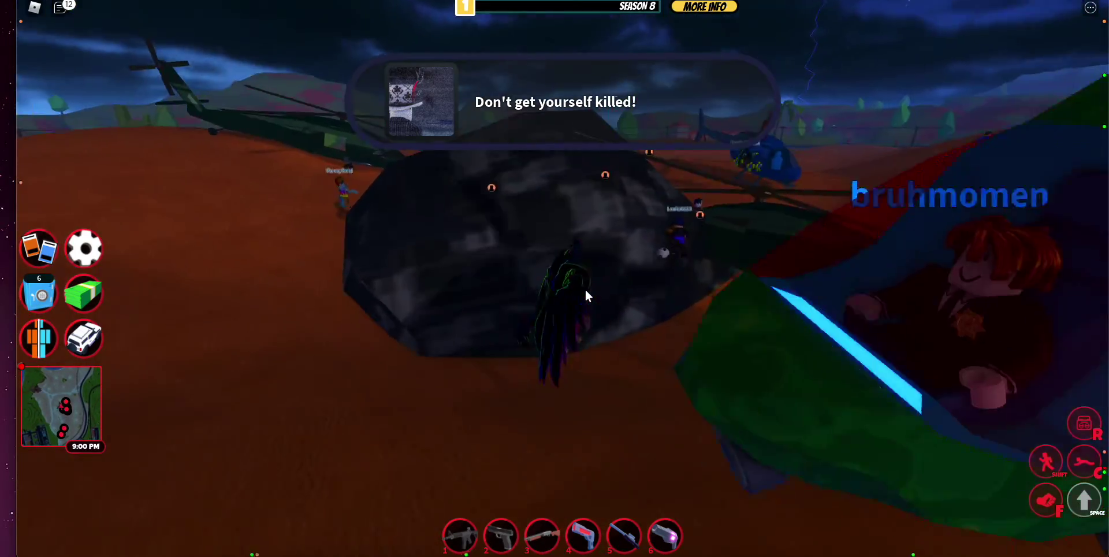
pyautogui.press('w')
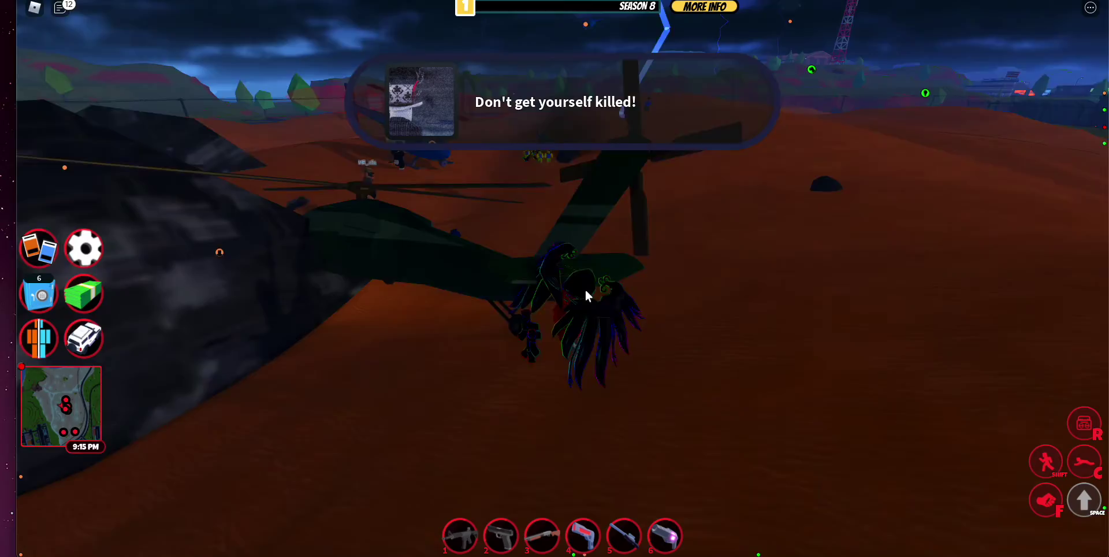
pyautogui.press('w')
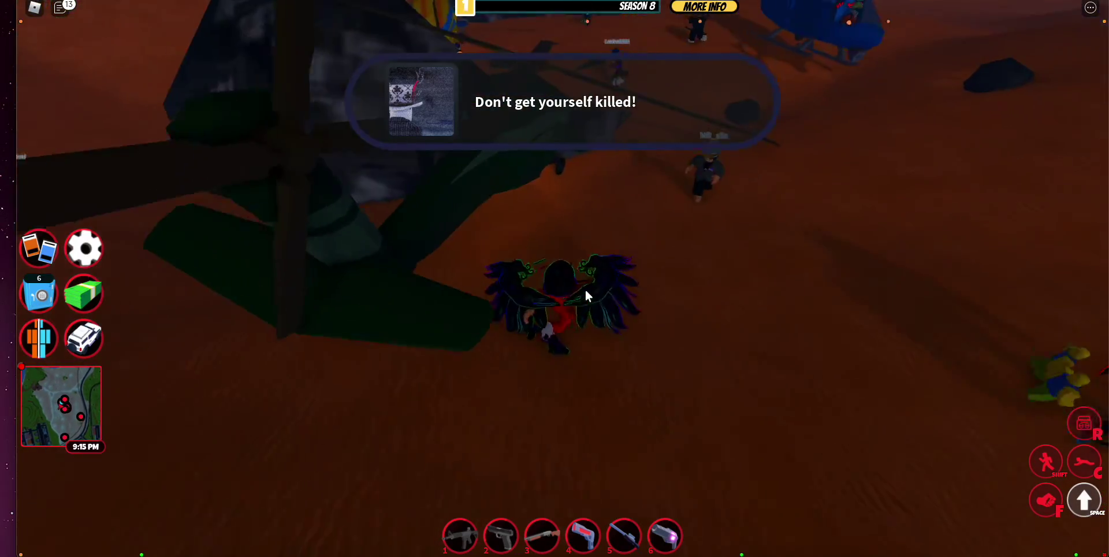
pyautogui.press('w')
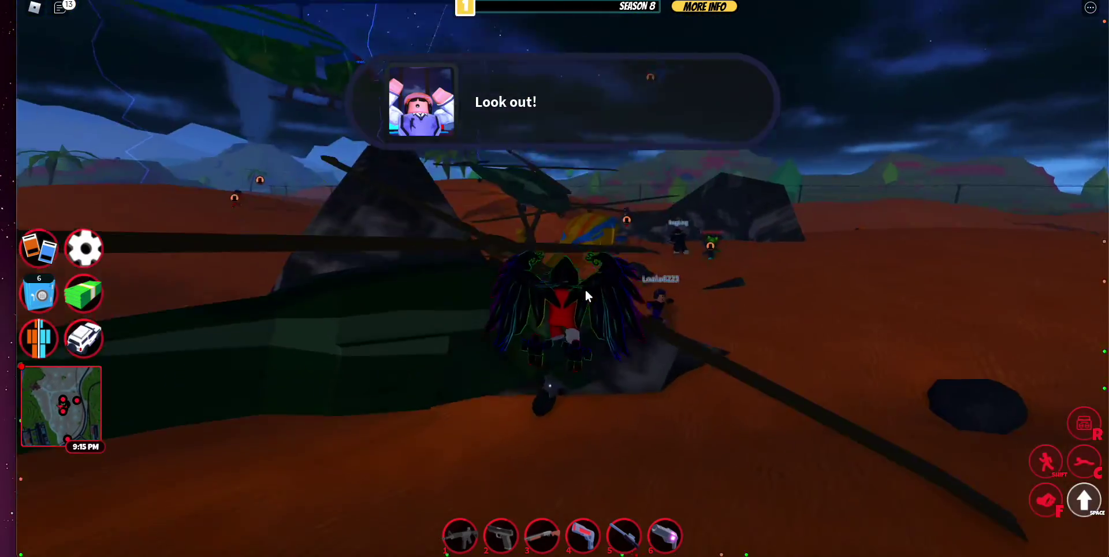
pyautogui.press('w')
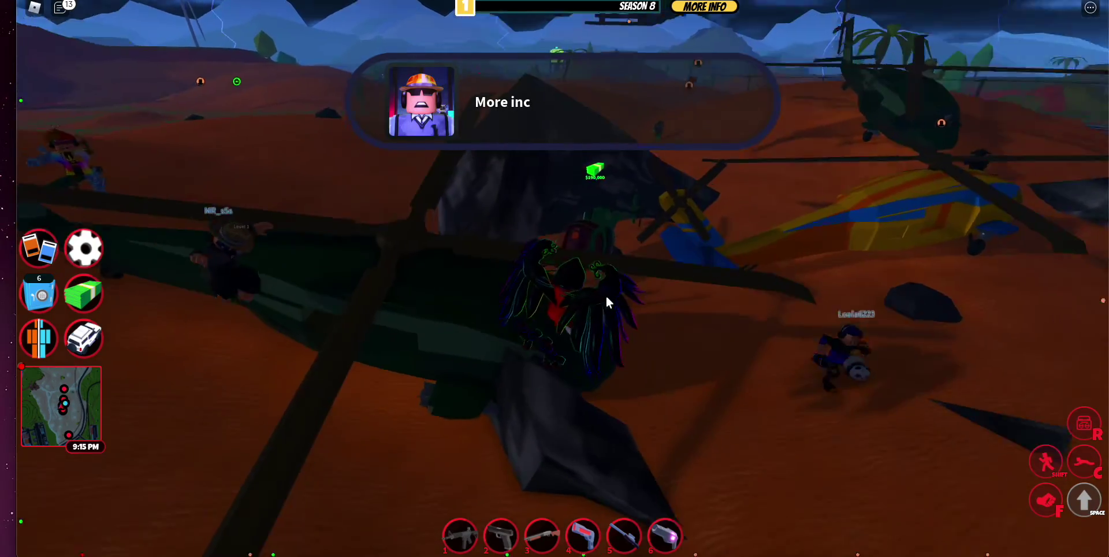
# Board the helicopter as pilot and fly from the crash site toward the city
pyautogui.press('e')
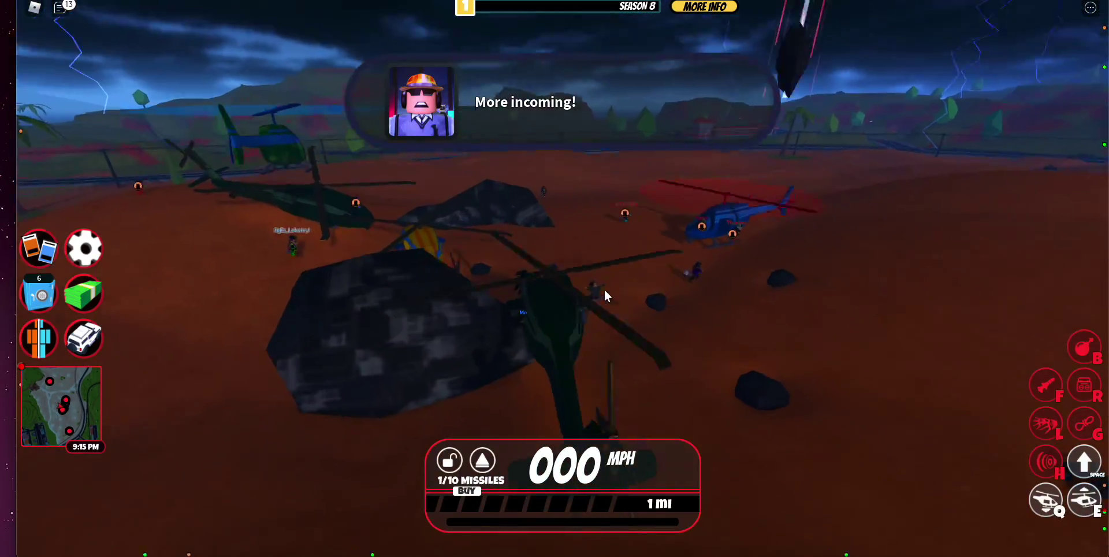
pyautogui.press('w')
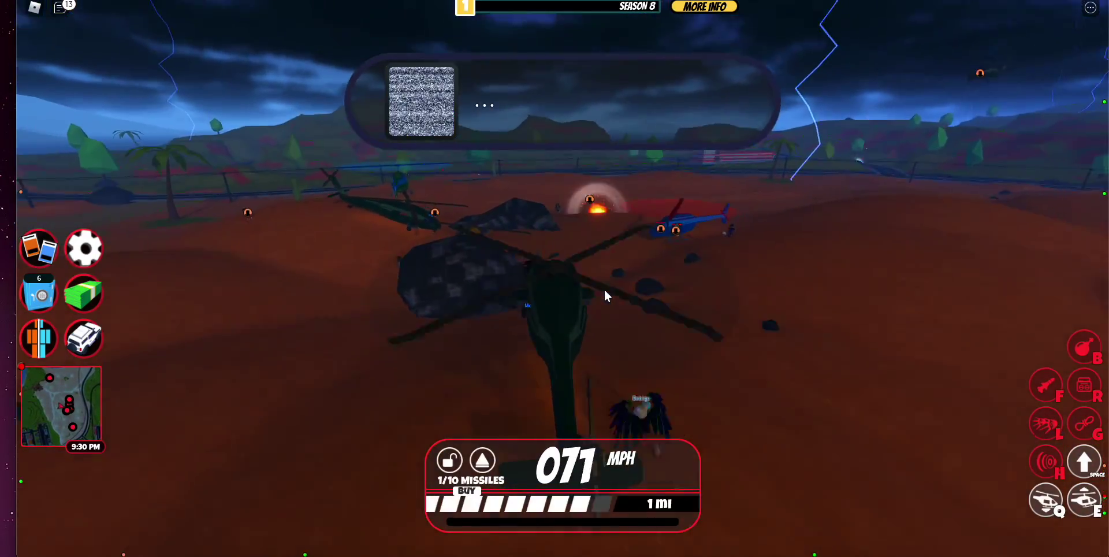
pyautogui.press('w')
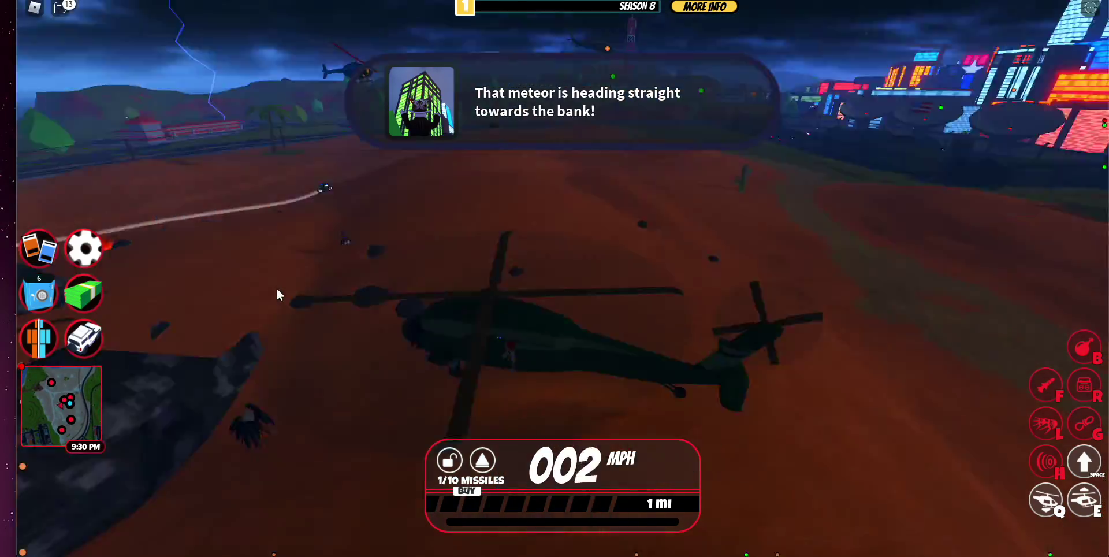
pyautogui.press('w')
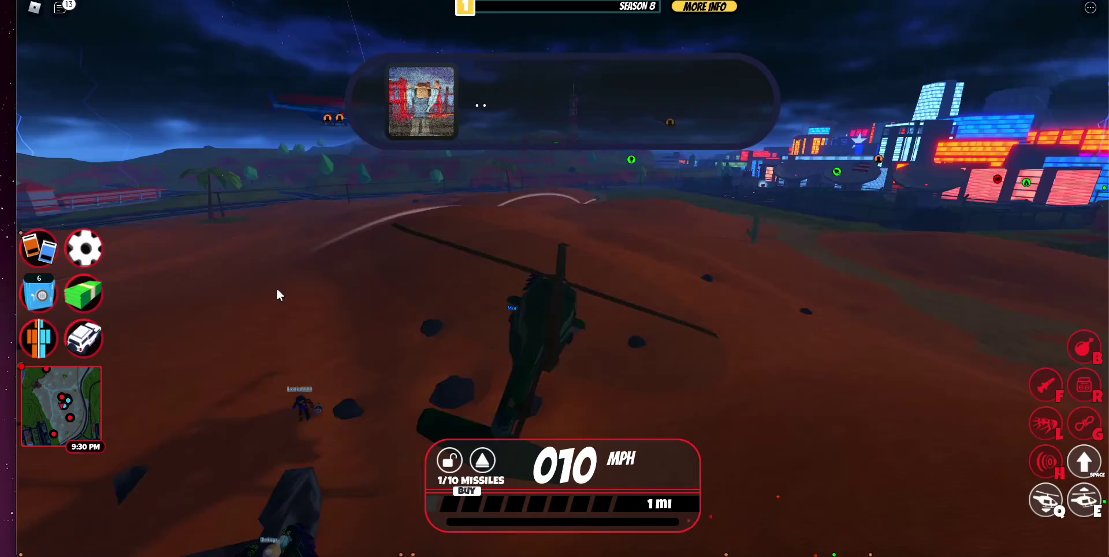
pyautogui.press('w')
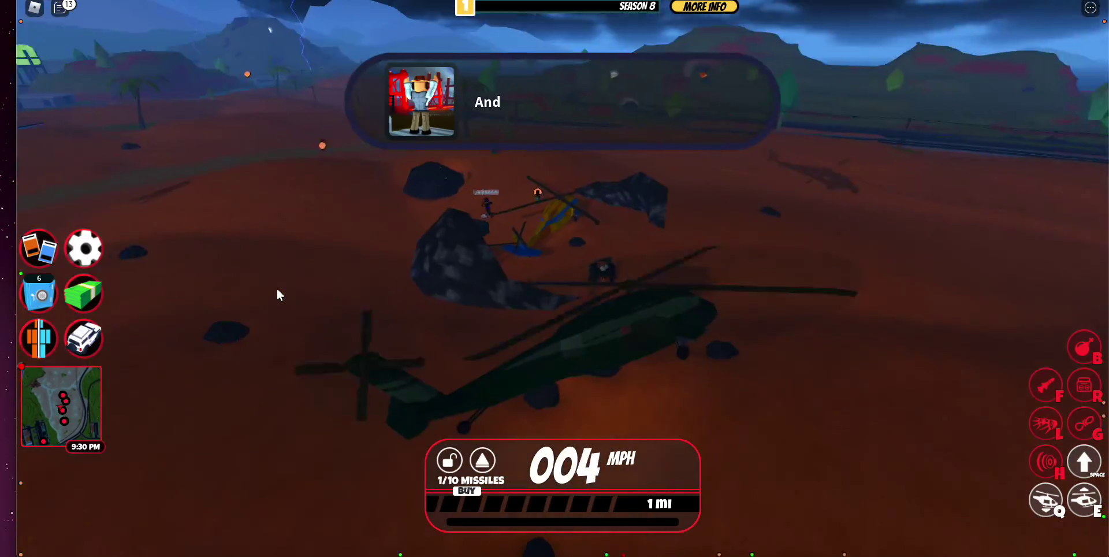
pyautogui.press('w')
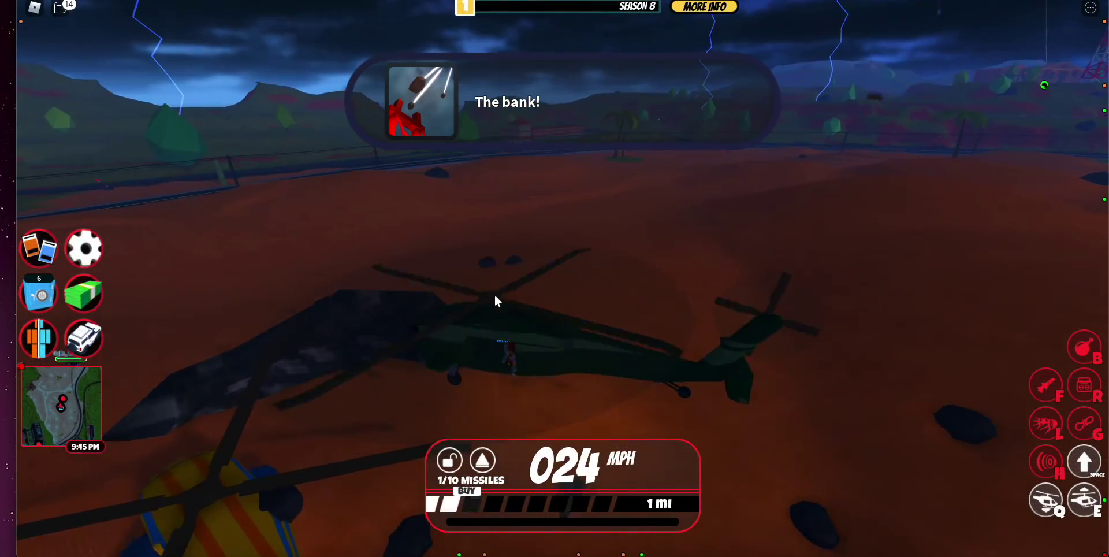
pyautogui.press('w')
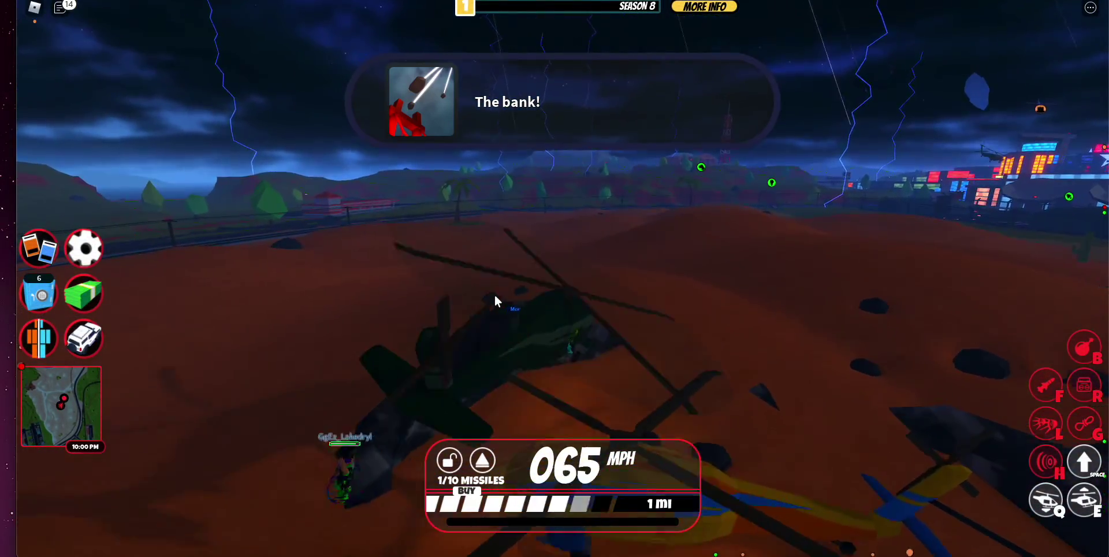
pyautogui.press('w')
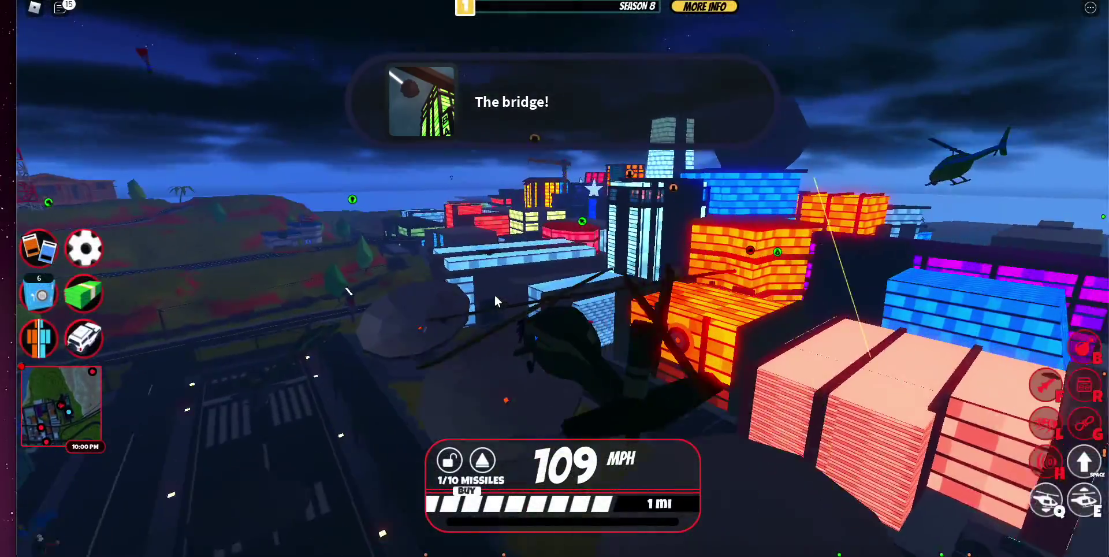
# Fly into the neon city, steering between skyscrapers and climbing above the buildings
pyautogui.press('w')
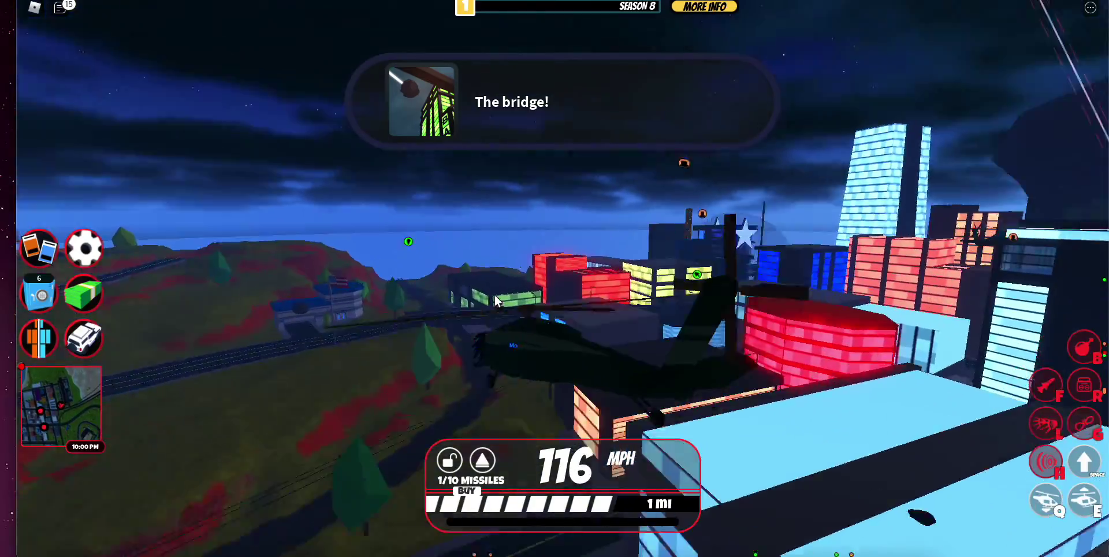
pyautogui.press('w')
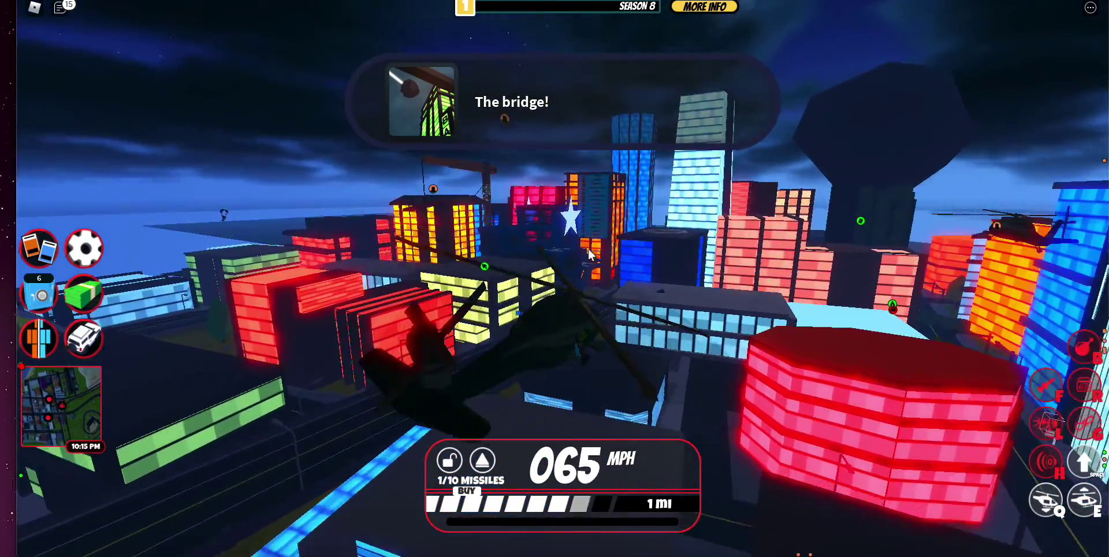
pyautogui.press('w')
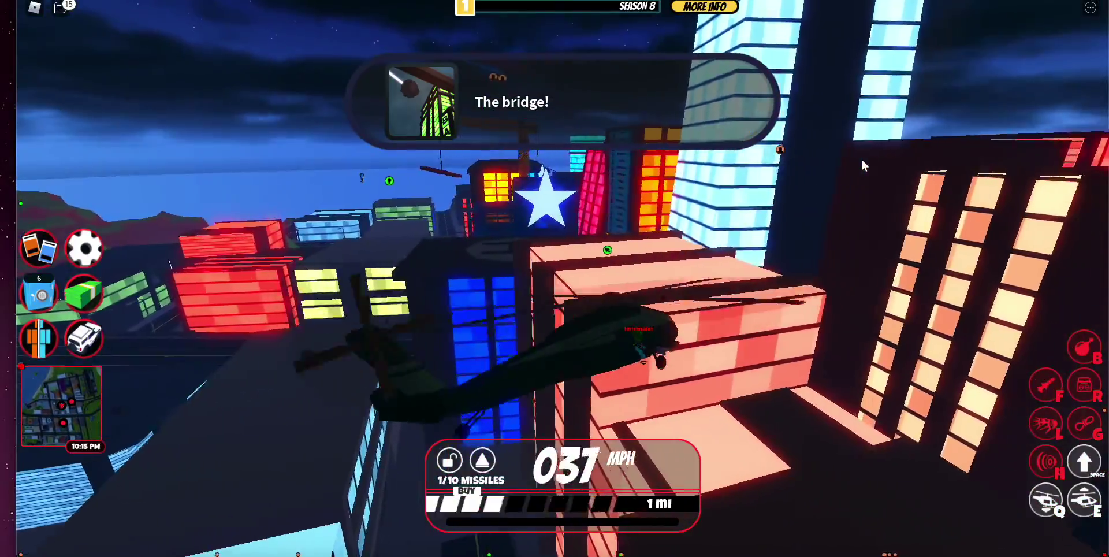
pyautogui.press('w')
pyautogui.press('w')
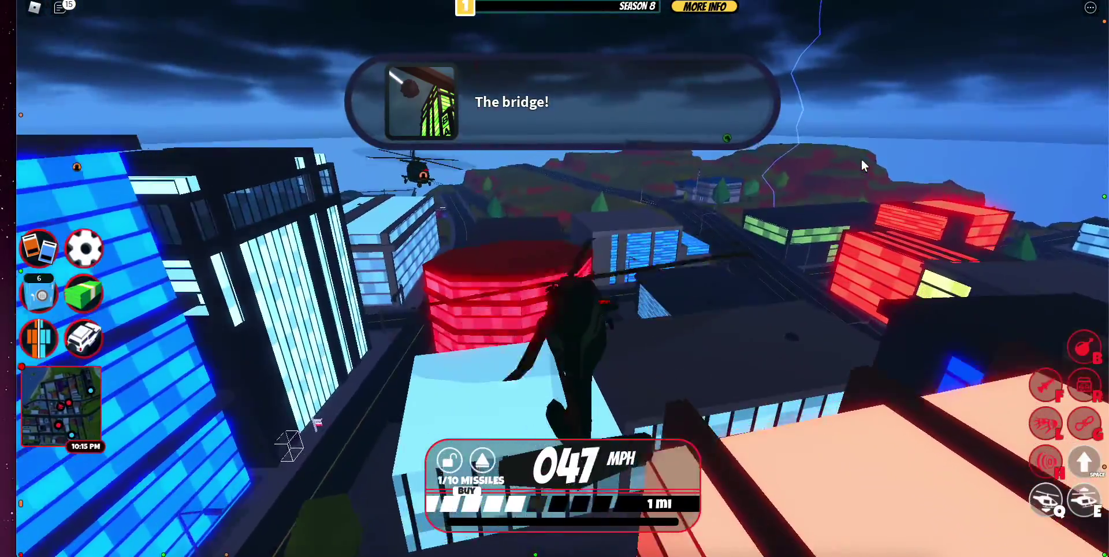
pyautogui.press('w')
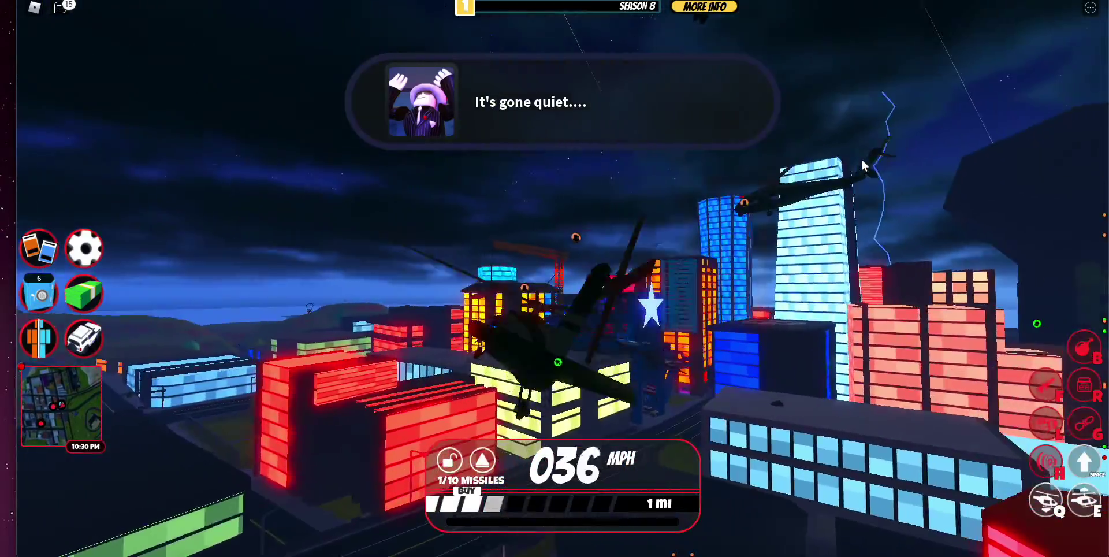
pyautogui.press('w')
# Lower the volume, cross the city, then hover above the rooftops looking skyward
pyautogui.press('XF86AudioLowerVolume')
pyautogui.press('w')
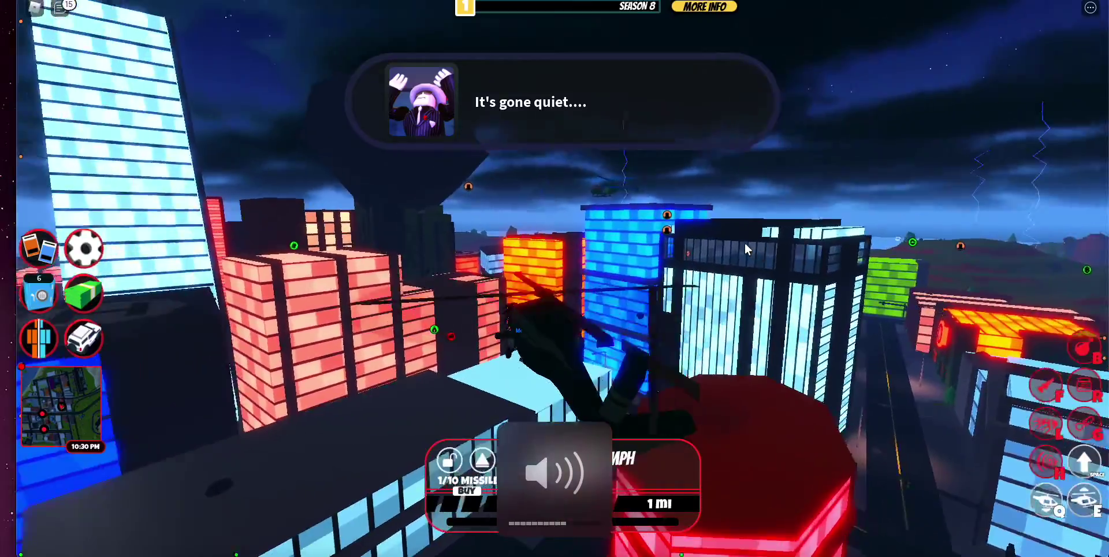
pyautogui.press('w')
pyautogui.press('w')
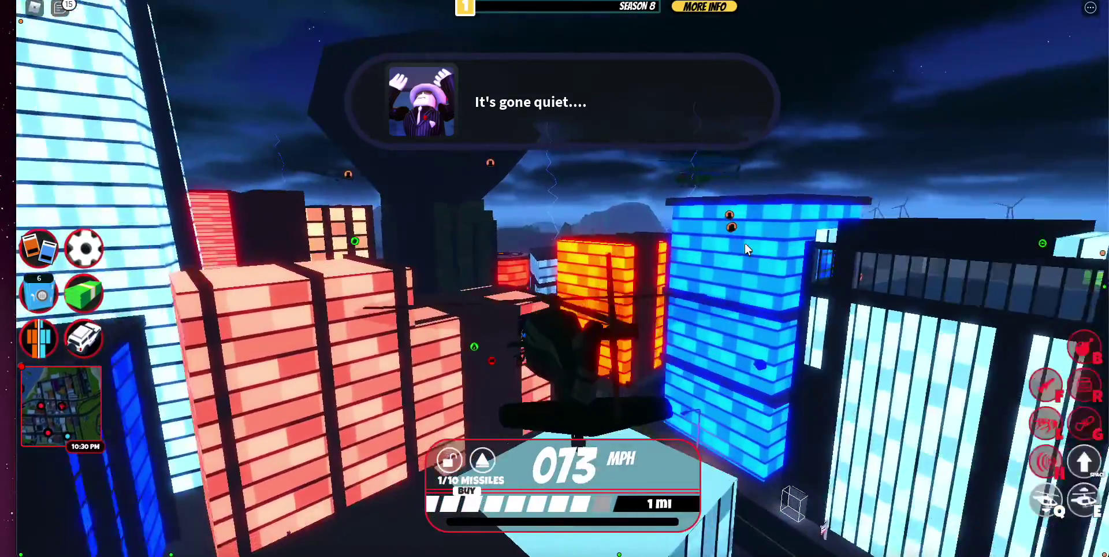
pyautogui.press('w')
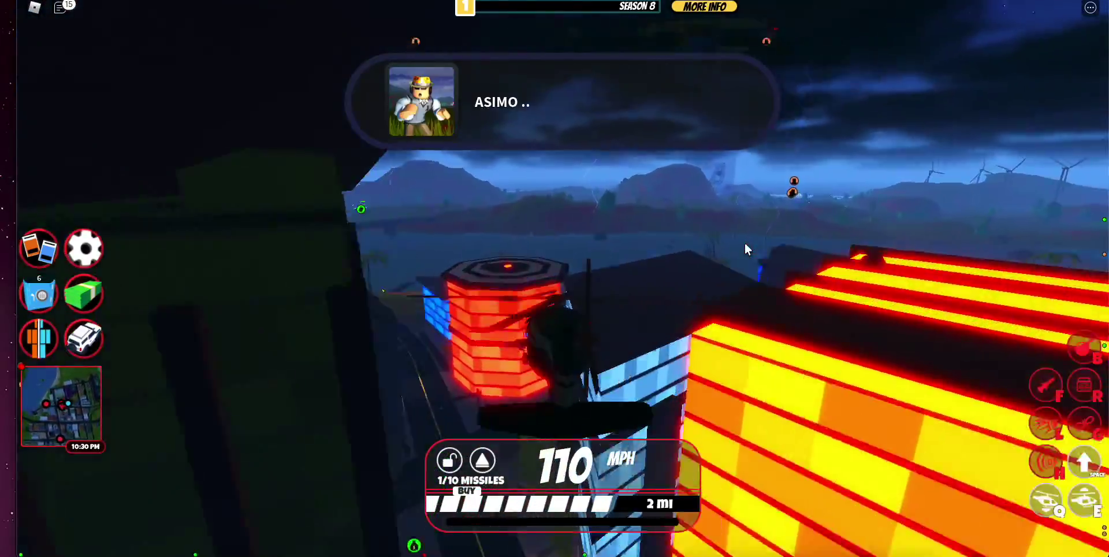
pyautogui.press('s')
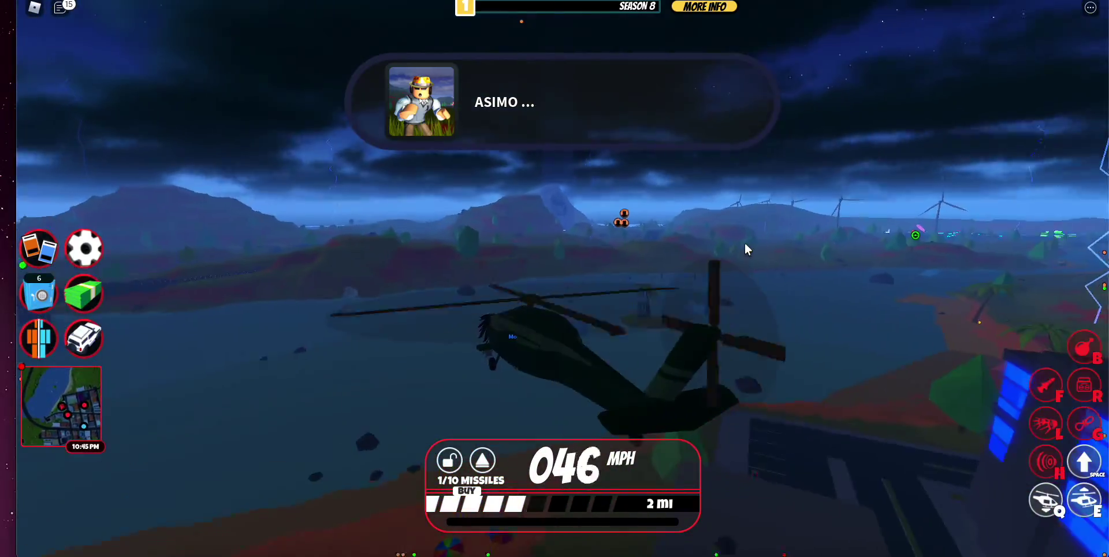
pyautogui.press('s')
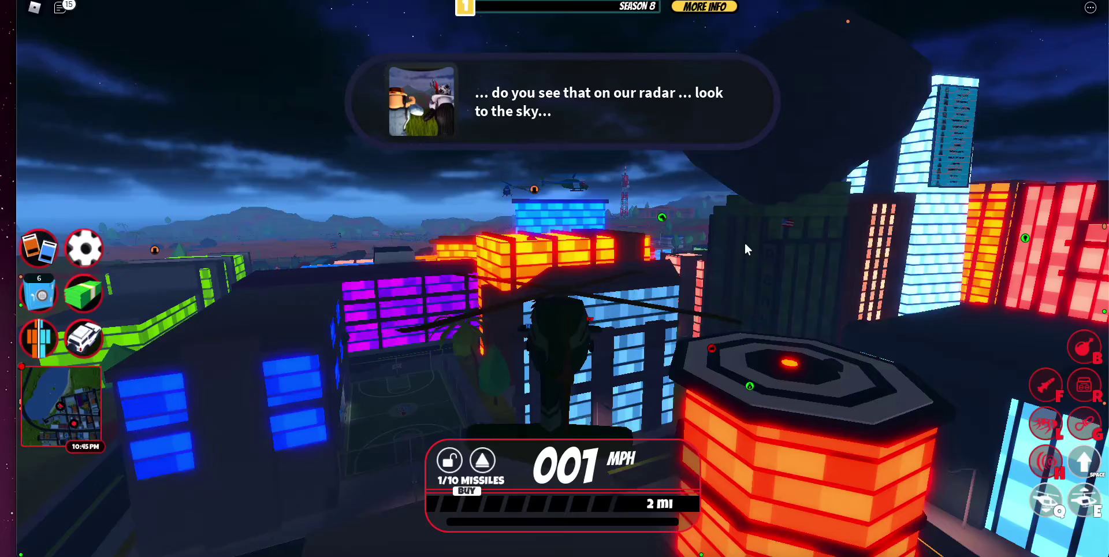
pyautogui.press('e')
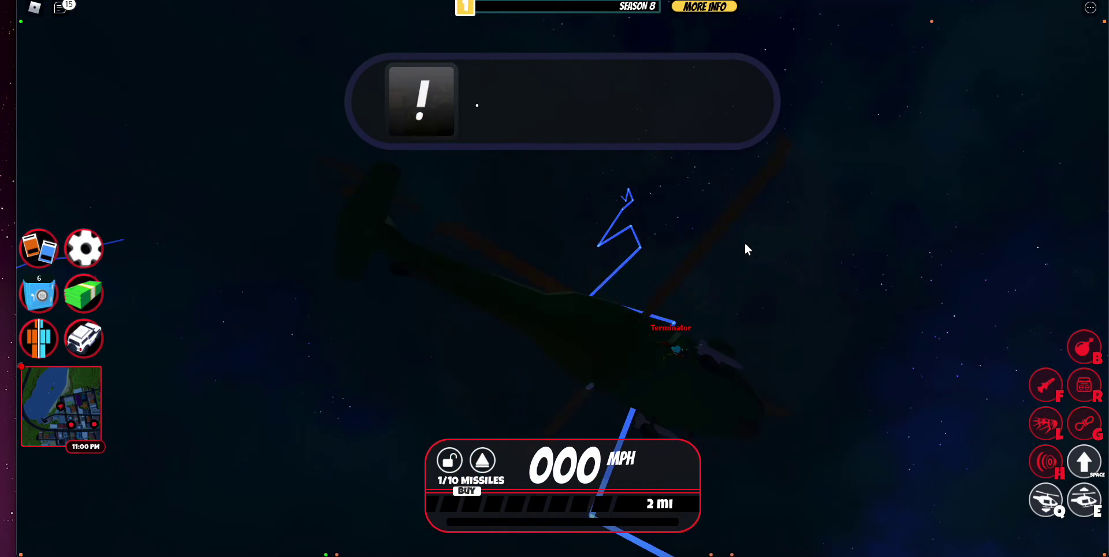
# Climb into the lightning storm, then bring up the garage's vehicle Texture customization
pyautogui.press('w')
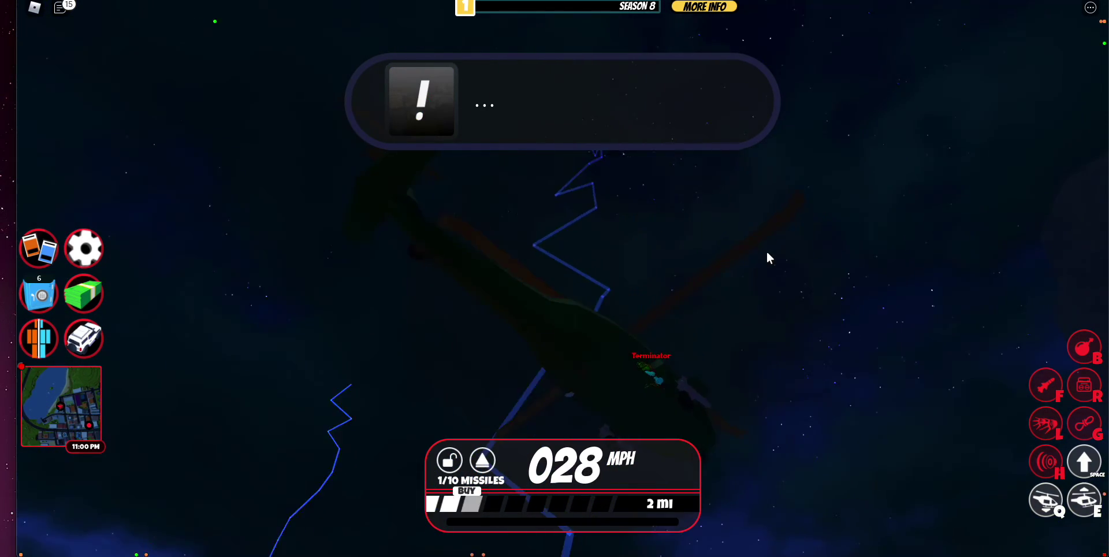
pyautogui.press('w')
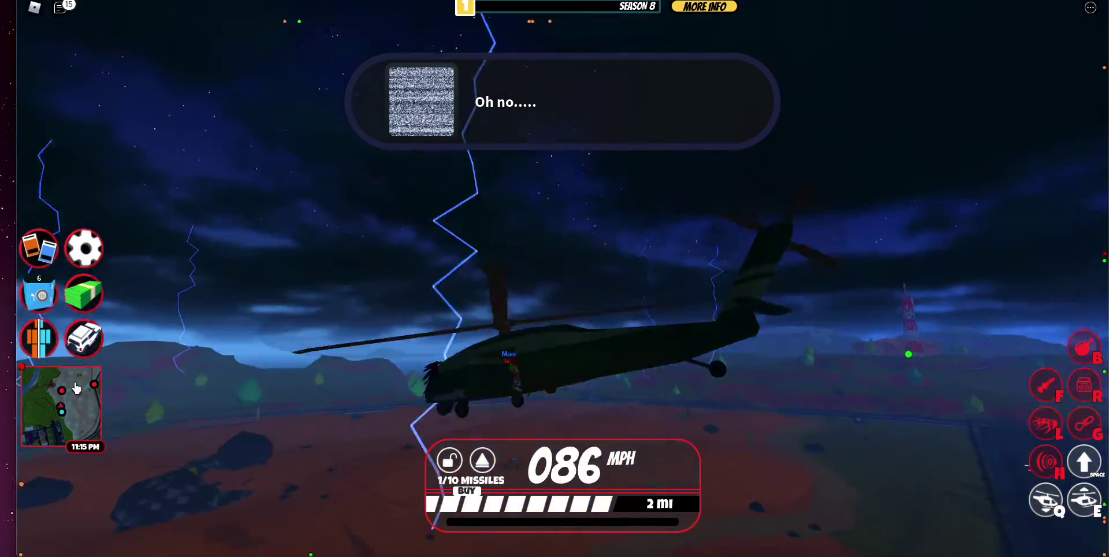
pyautogui.click(84, 338)
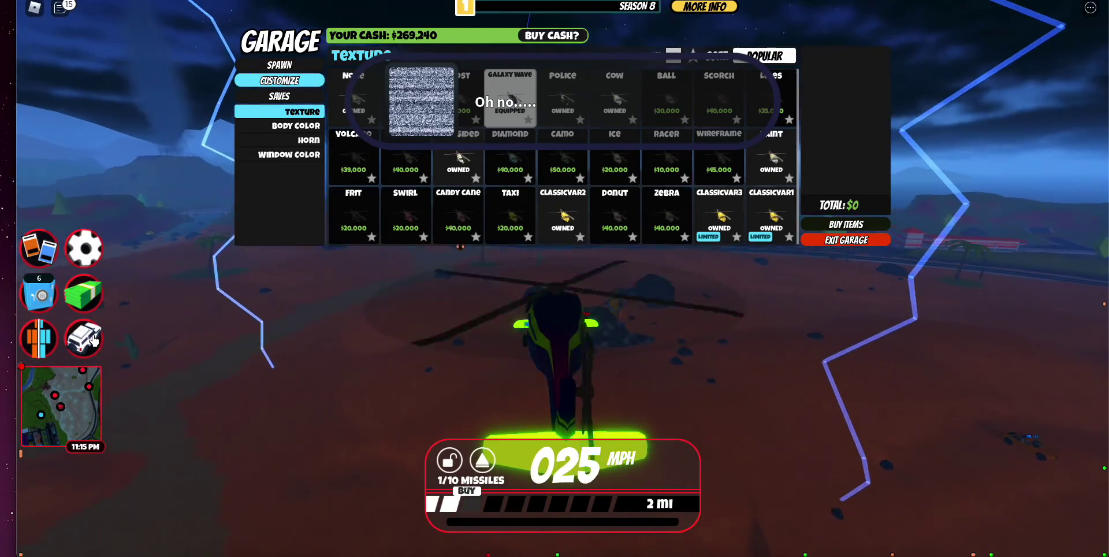
# Close the garage vehicle customization menu via its left HUD icon
pyautogui.click(84, 338)
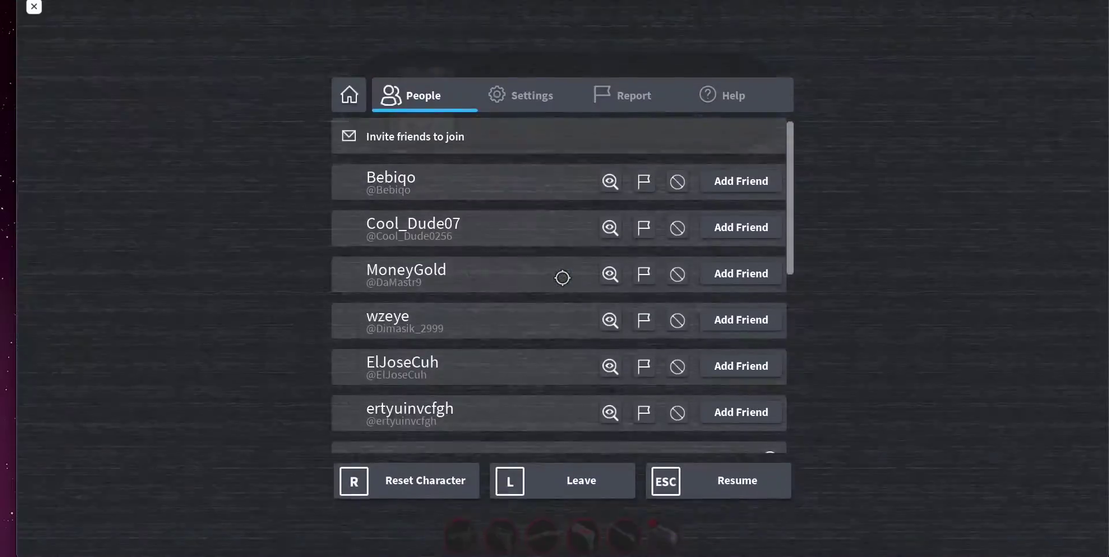
# Leave the Jailbreak server, confirming with Leave in the dialog
pyautogui.click(563, 482)
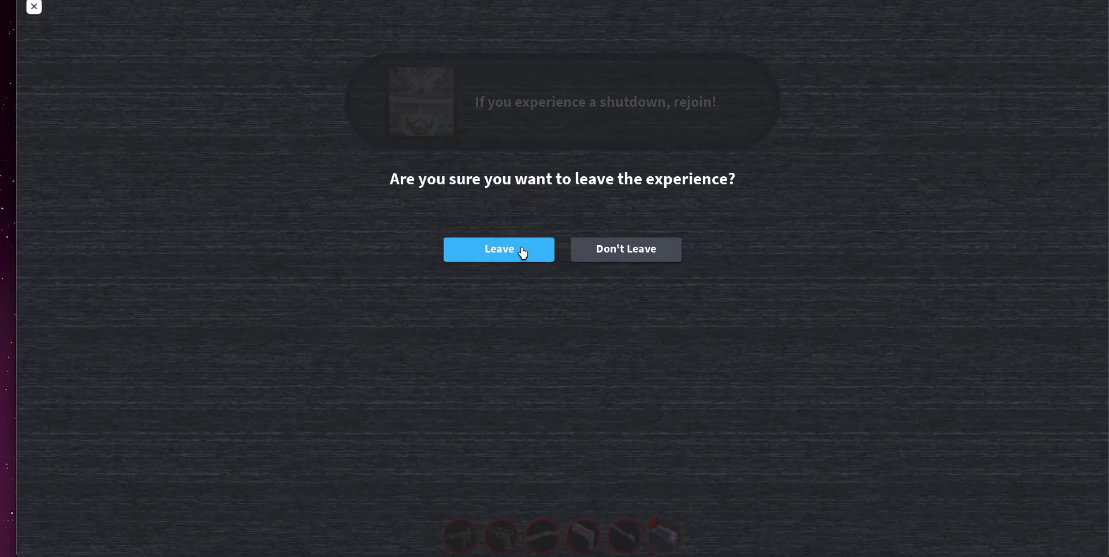
pyautogui.click(501, 250)
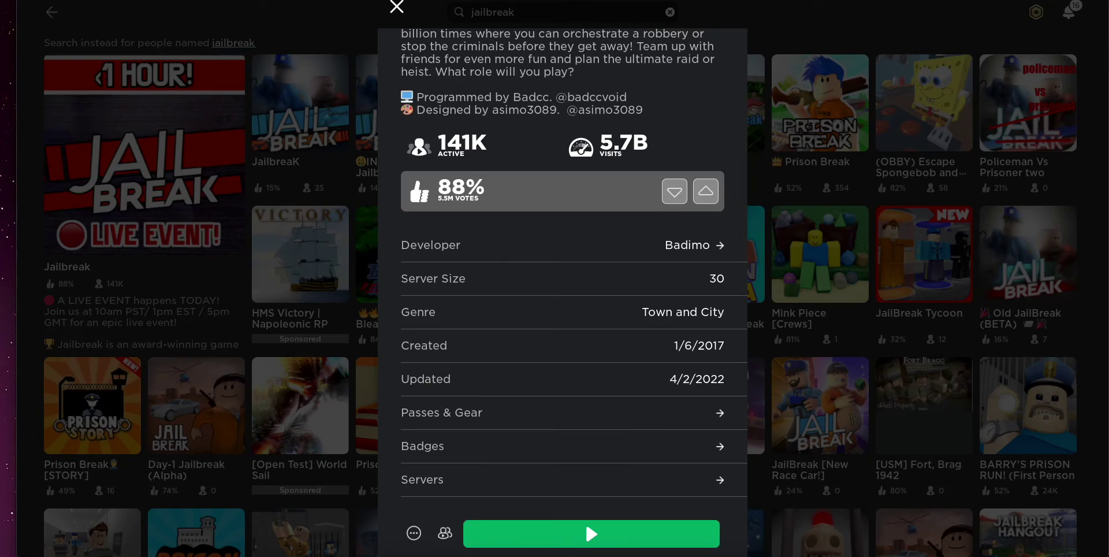
# Dismiss the game details, go to the Home page and minimize Roblox
pyautogui.click(396, 12)
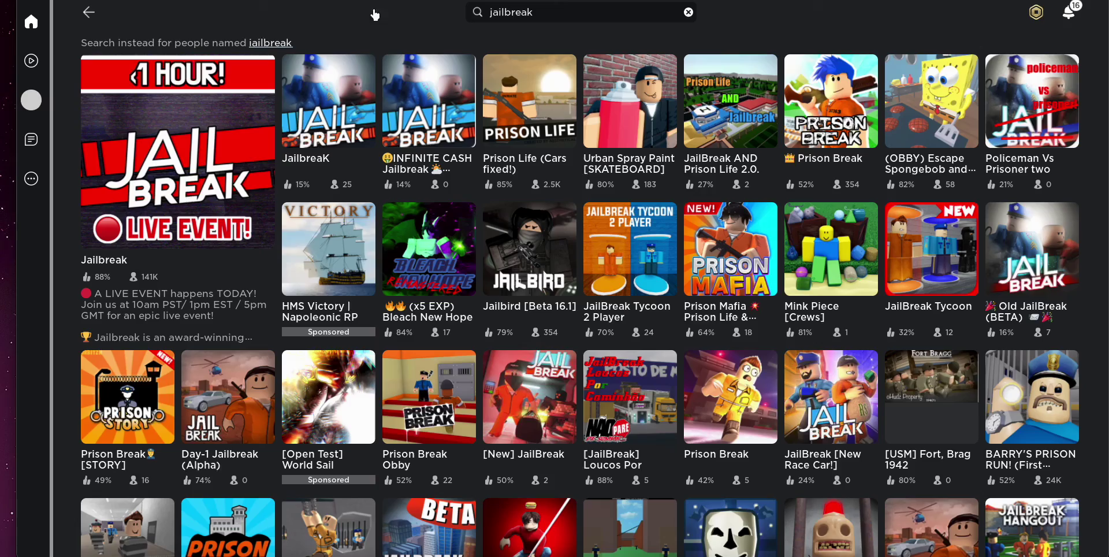
pyautogui.click(34, 21)
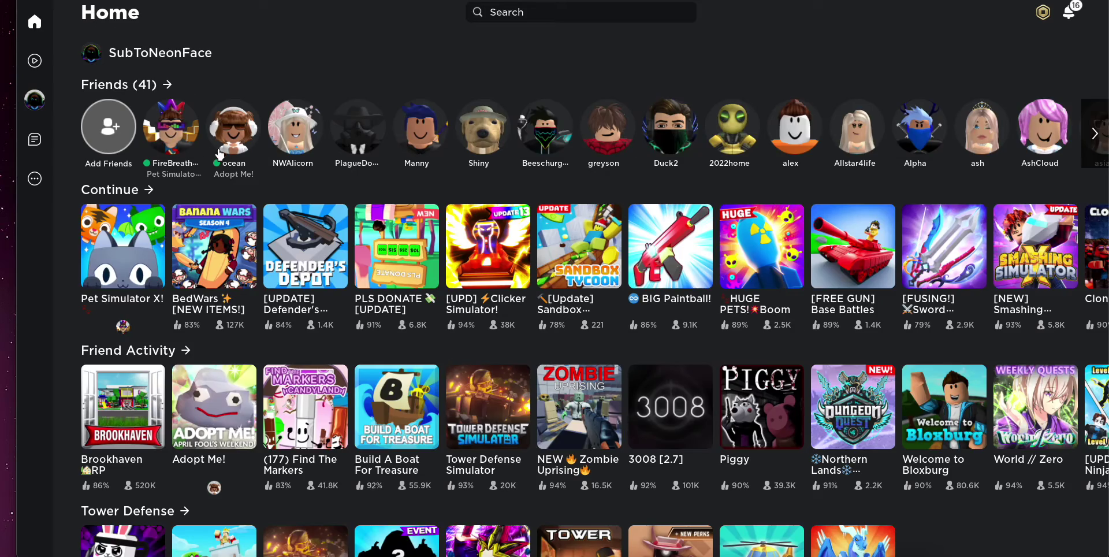
pyautogui.press('super+m')
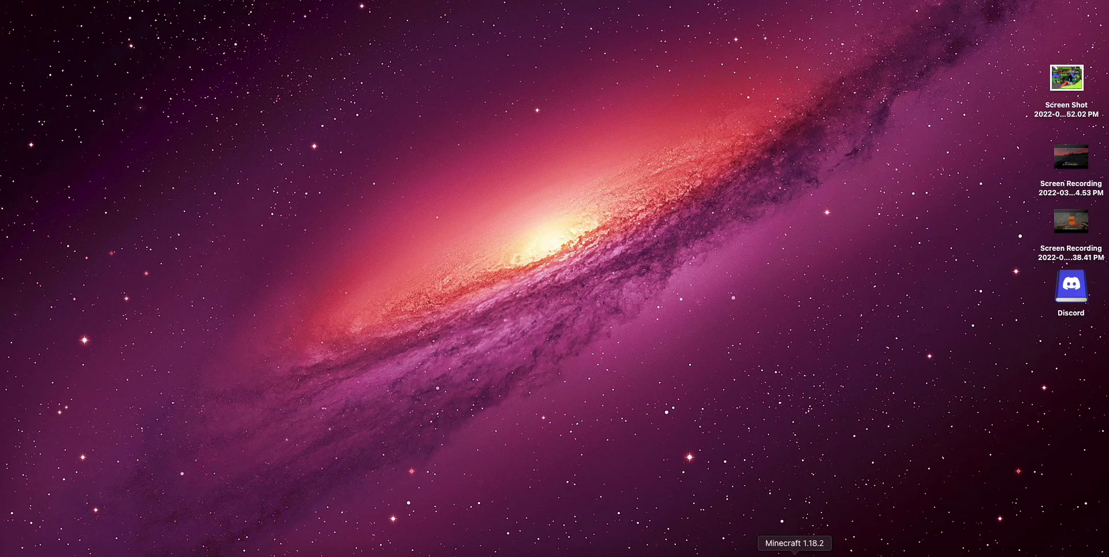
# Mute the system sound, restore Roblox from the Dock and focus the Search field
pyautogui.press('XF86AudioLowerVolume')
pyautogui.press('XF86AudioMute')
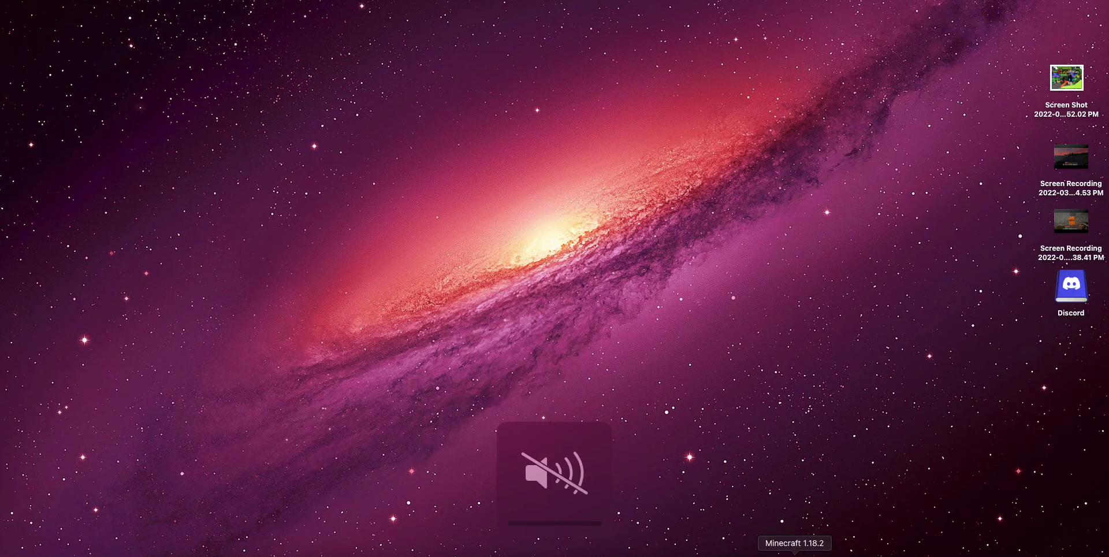
pyautogui.click(892, 550)
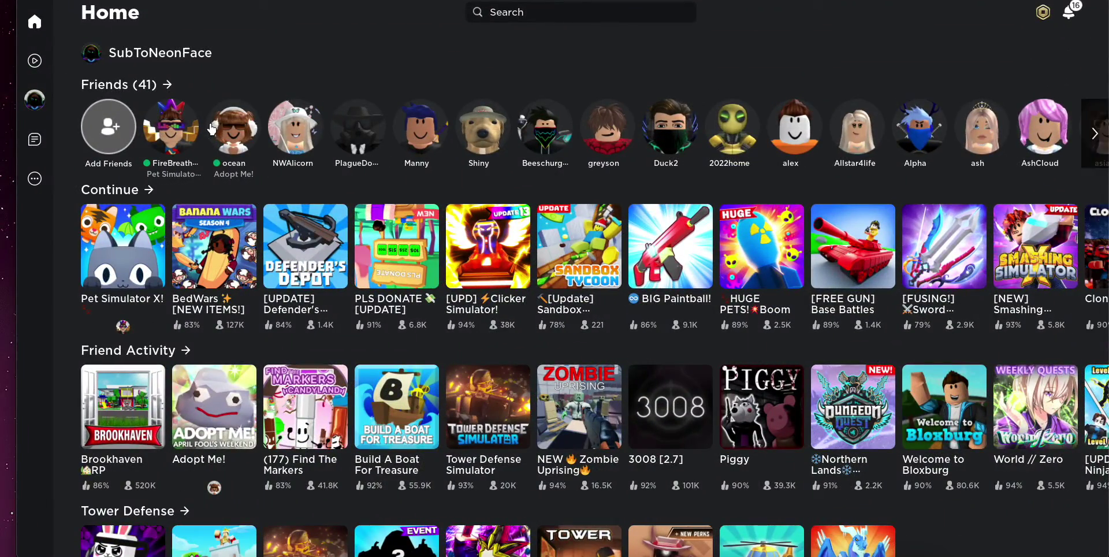
pyautogui.click(526, 12)
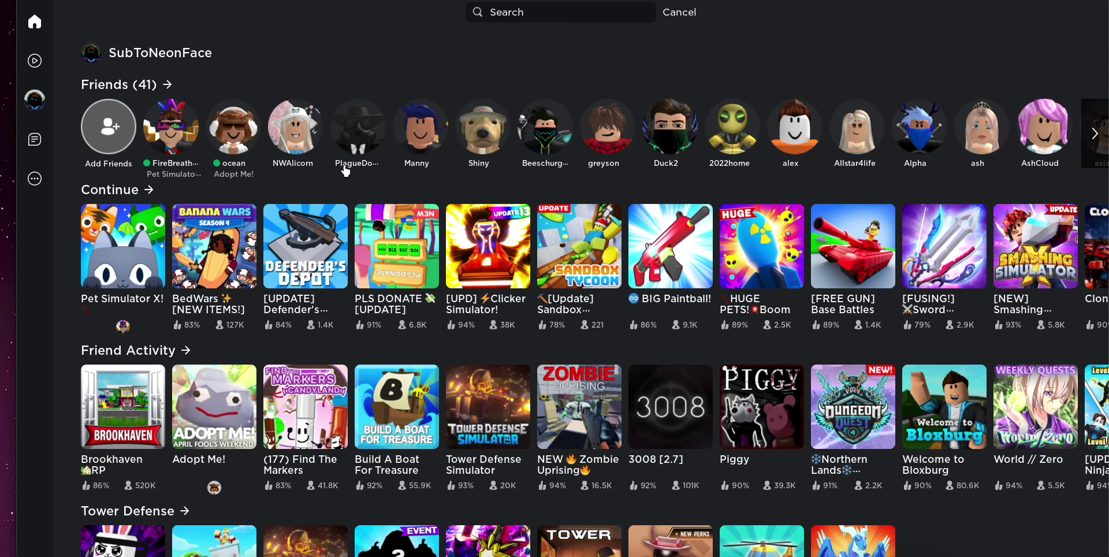
pyautogui.write('jailbreak')
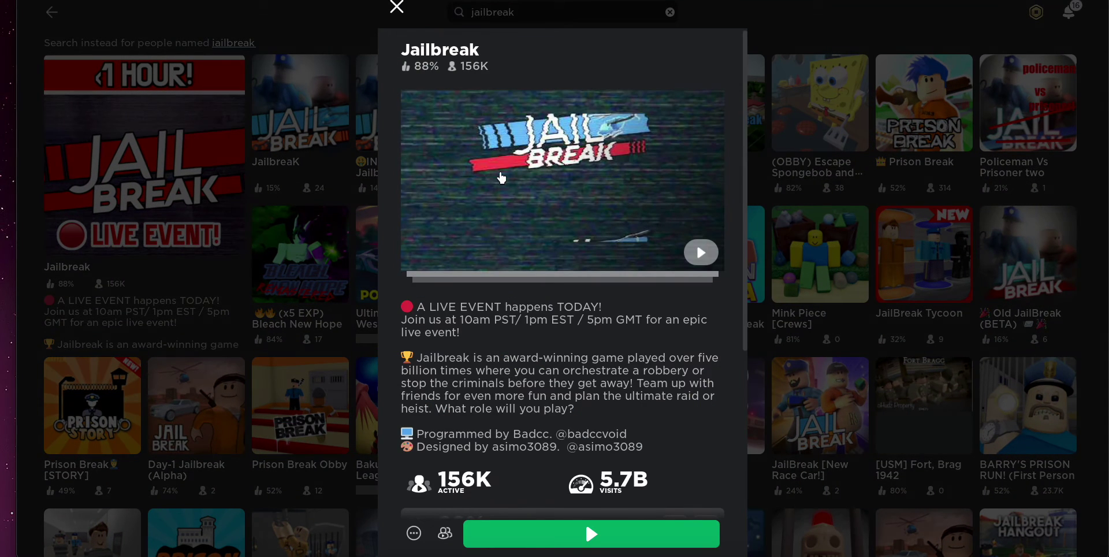
pyautogui.scroll(-1, 572, 214)
pyautogui.scroll(-1, 571, 215)
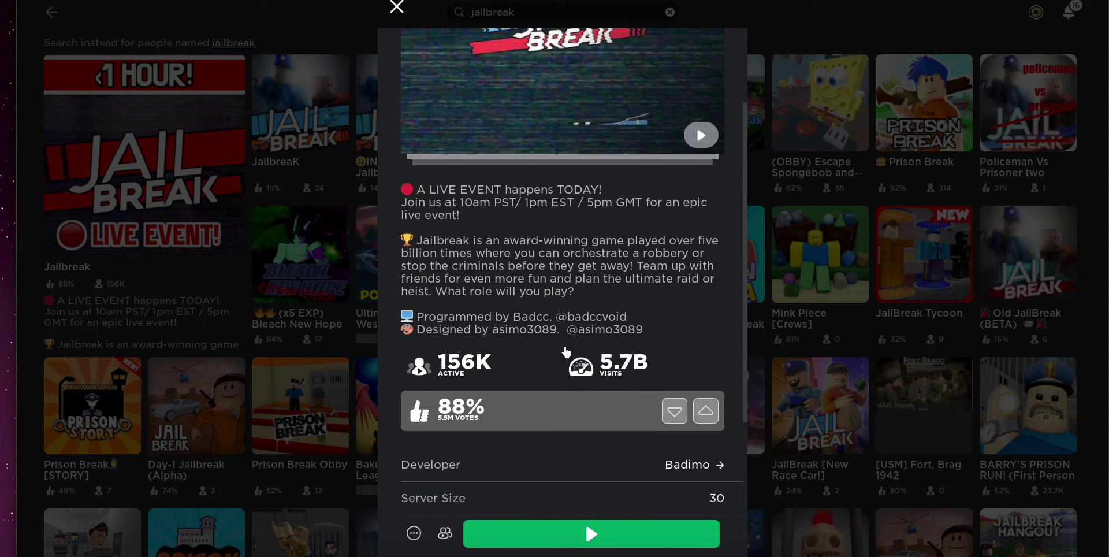
# Dismiss the Jailbreak details, return Home and start a fresh search
pyautogui.click(397, 9)
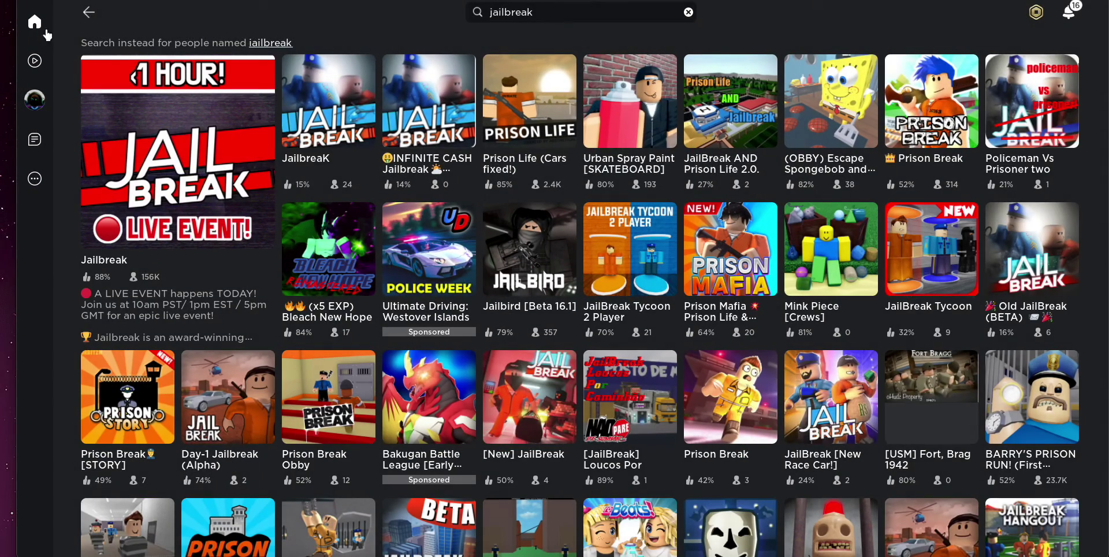
pyautogui.click(90, 14)
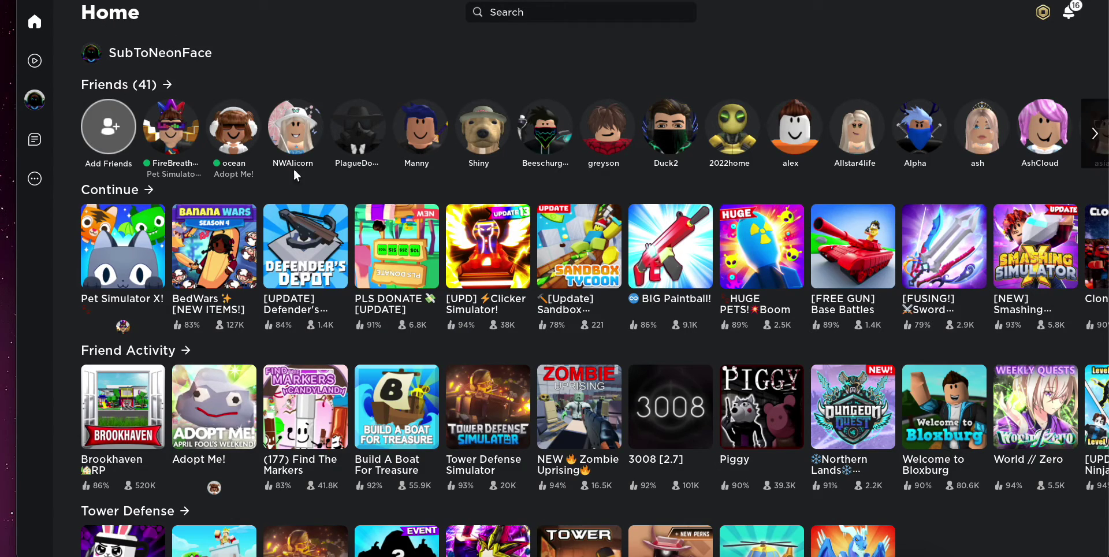
pyautogui.click(504, 10)
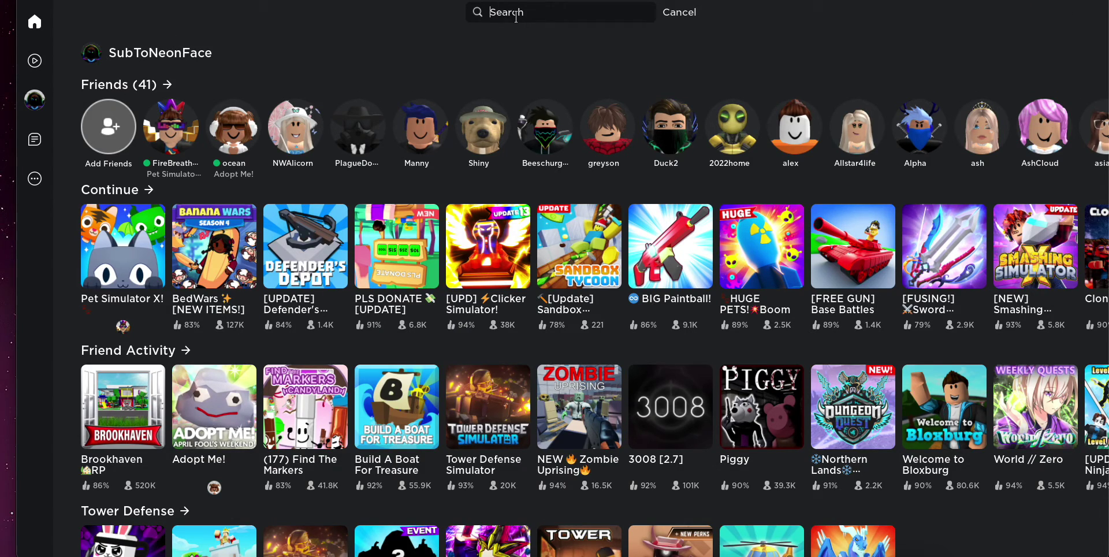
pyautogui.write('jail')
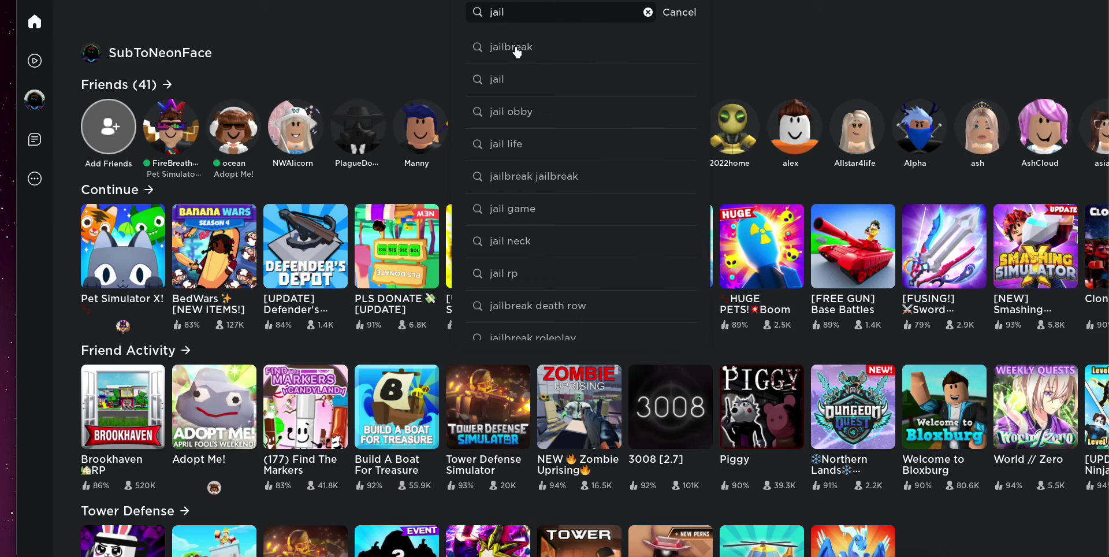
# Pick the 'jailbreak' suggestion, open Jailbreak's Servers list and join a server
pyautogui.click(511, 47)
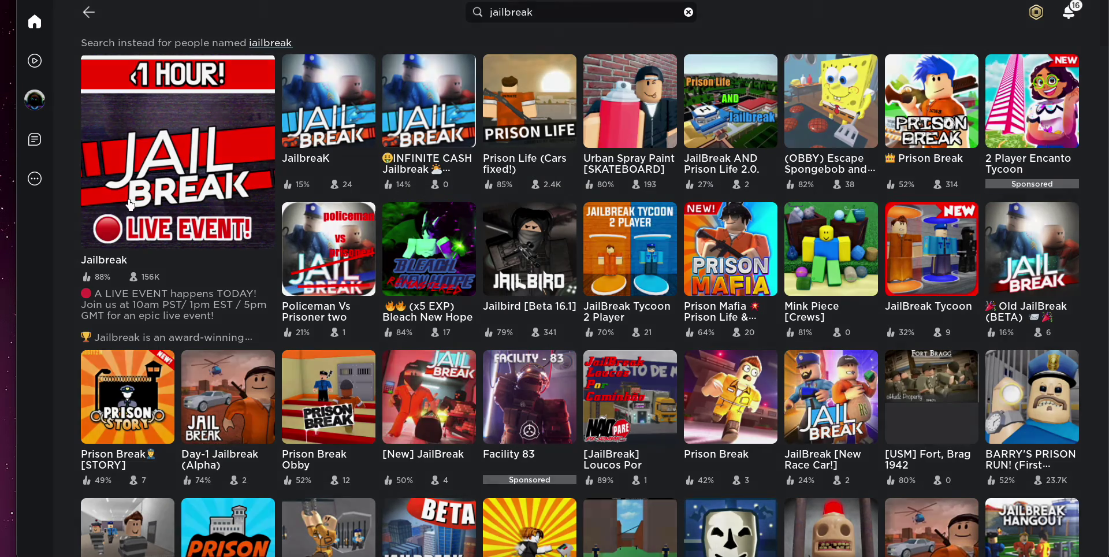
pyautogui.click(130, 208)
pyautogui.scroll(-5, 607, 347)
pyautogui.scroll(-5, 652, 433)
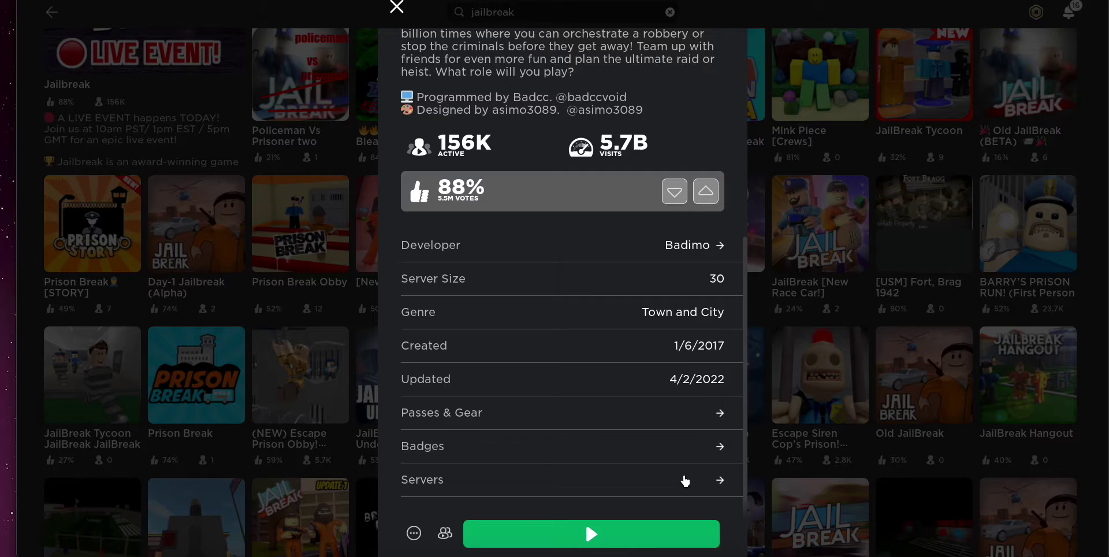
pyautogui.click(684, 480)
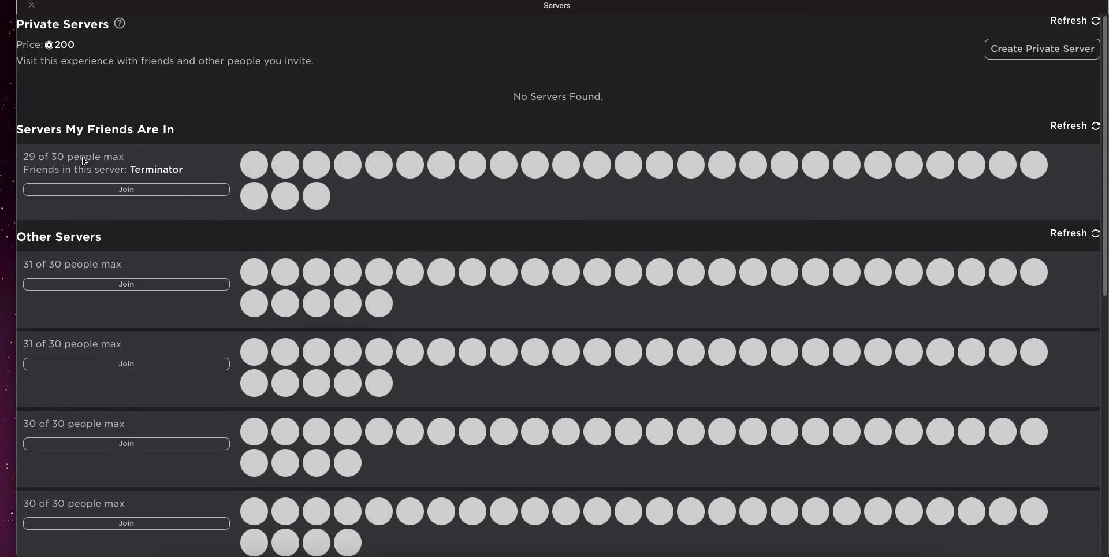
pyautogui.click(126, 189)
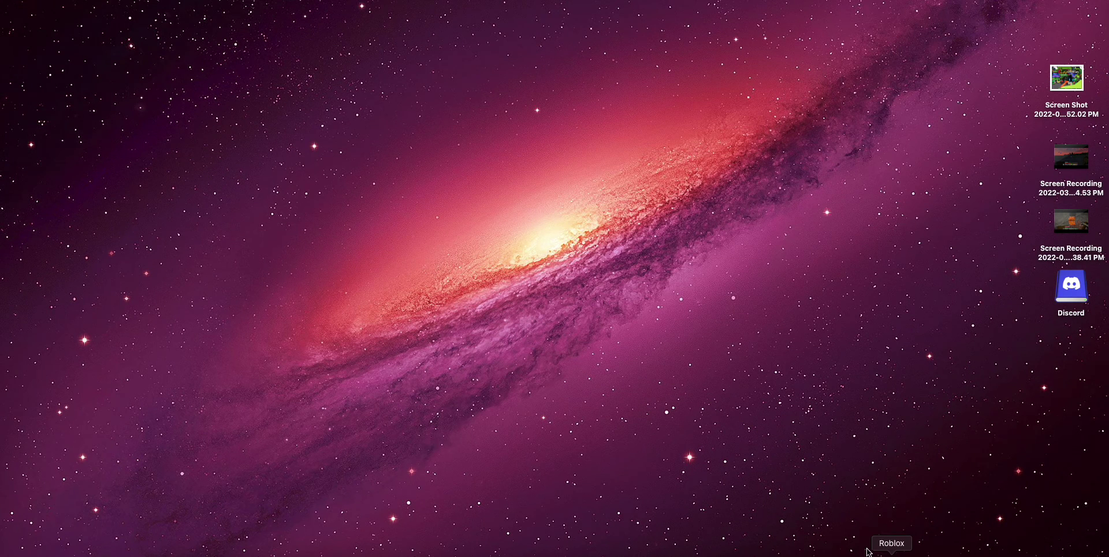
# Bring Roblox forward, open a friend's popup and launch Jailbreak with Play
pyautogui.click(891, 554)
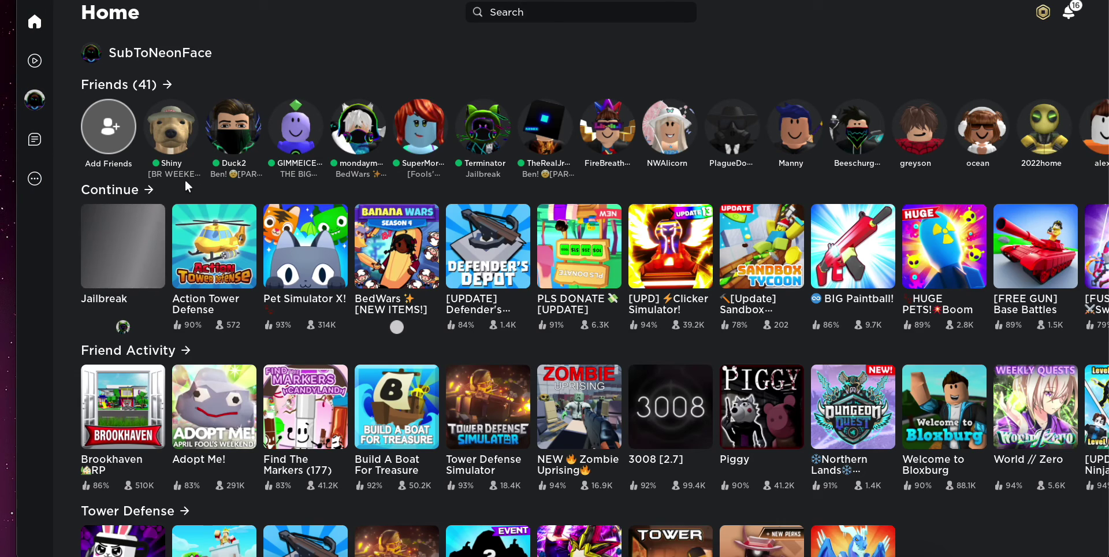
pyautogui.click(480, 131)
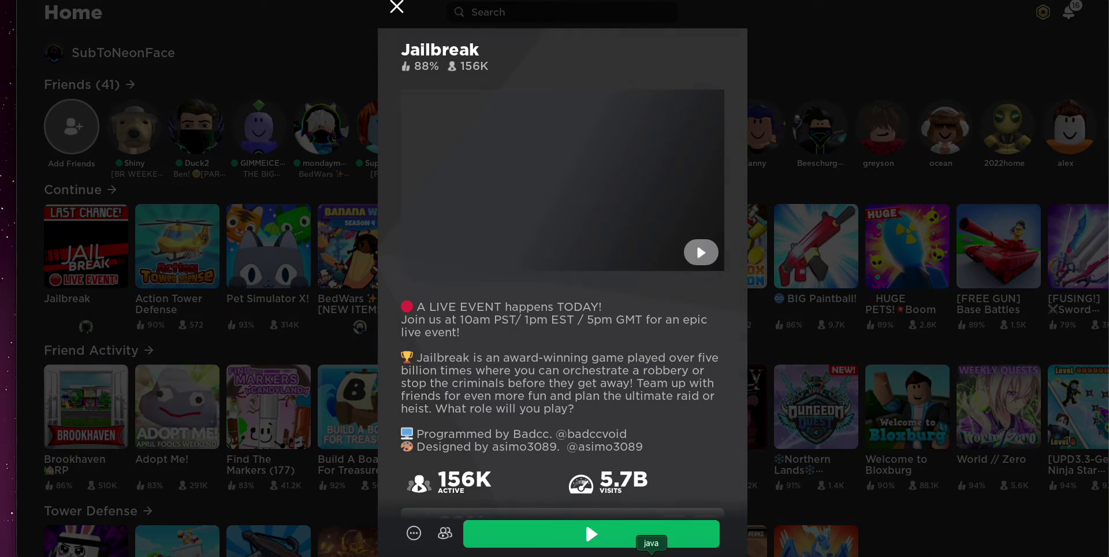
pyautogui.click(633, 537)
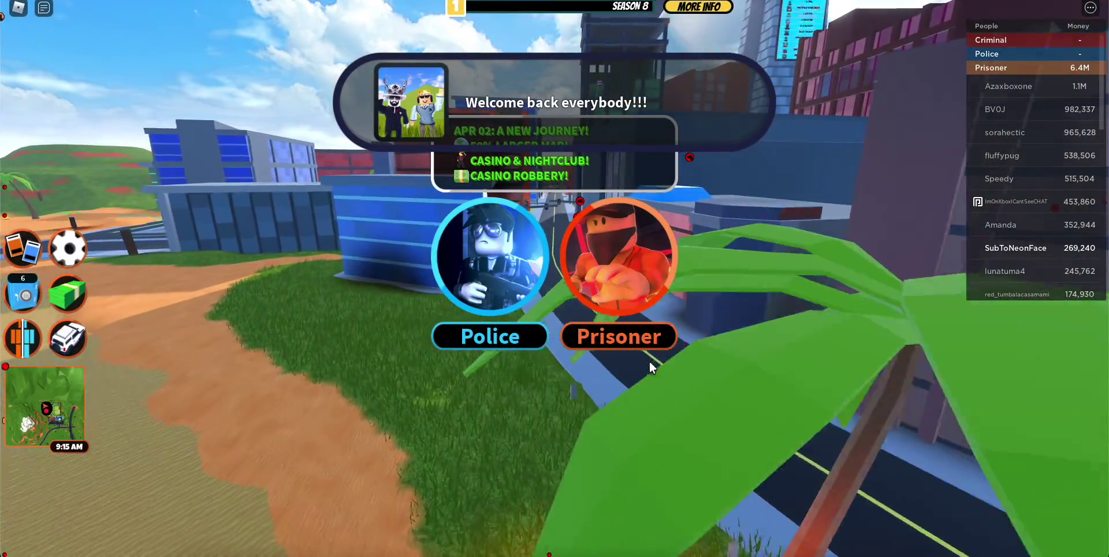
# Spawn as a Prisoner and walk out of the cafeteria into the yard
pyautogui.click(618, 336)
pyautogui.click(619, 369)
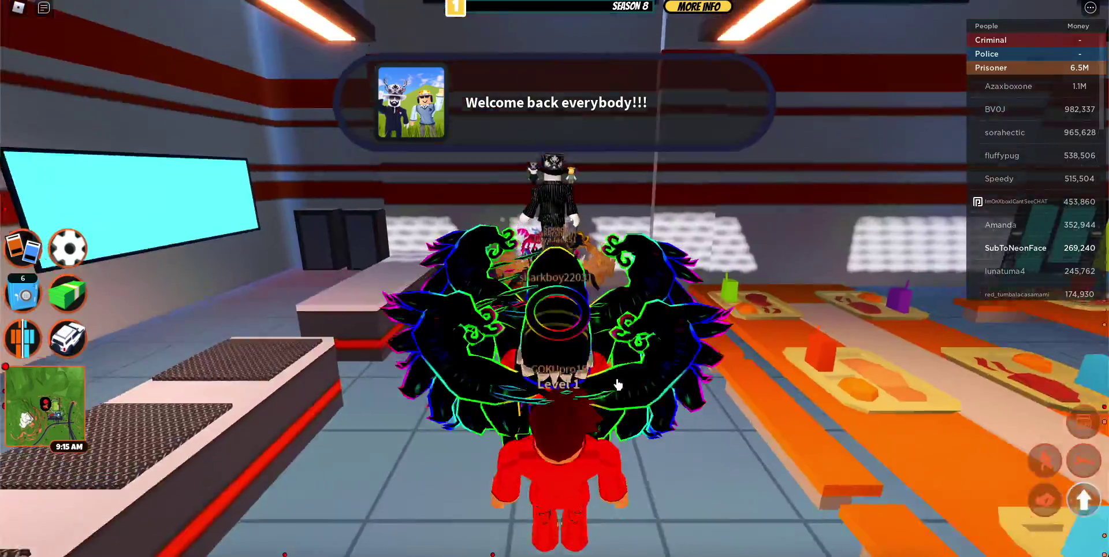
pyautogui.moveTo(616, 383); pyautogui.dragTo(604, 336)
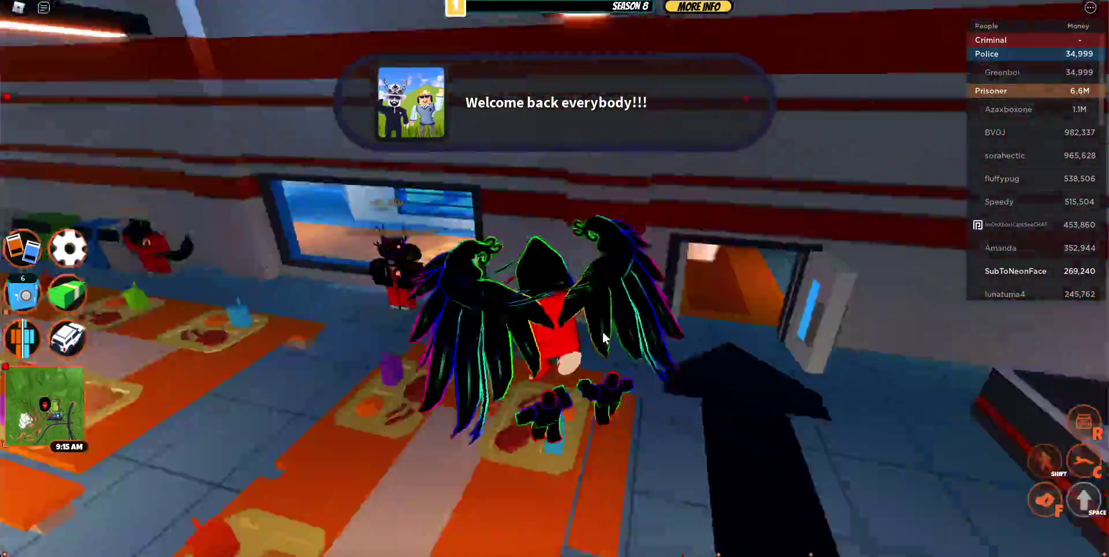
pyautogui.press('w')
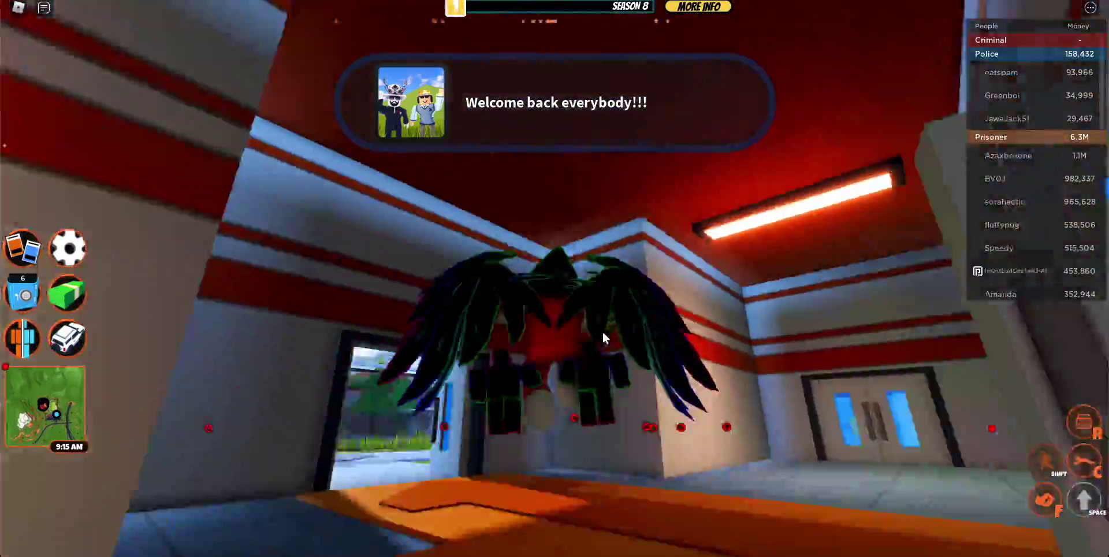
pyautogui.moveTo(602, 332); pyautogui.dragTo(741, 269)
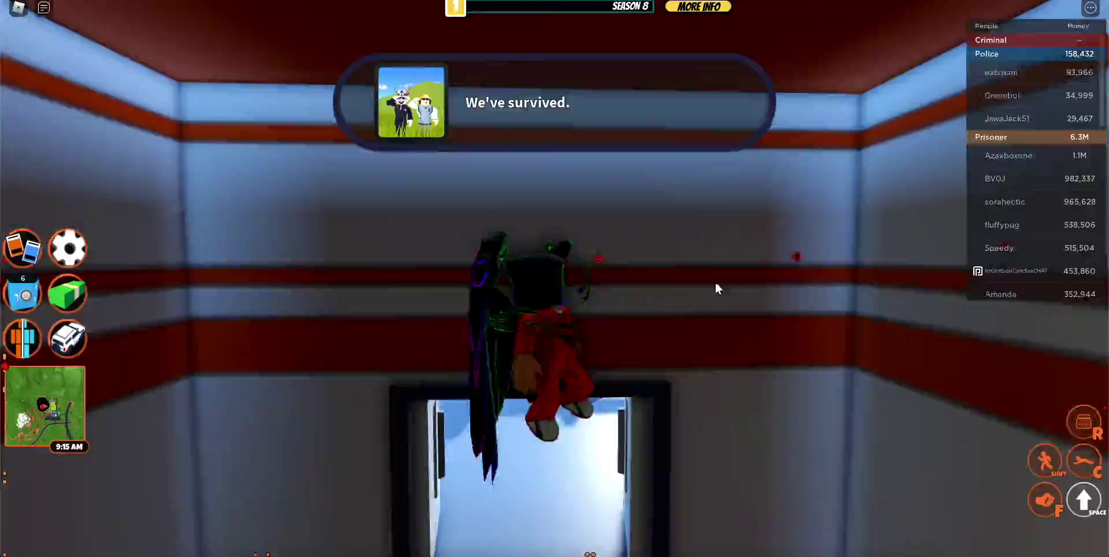
pyautogui.press('w')
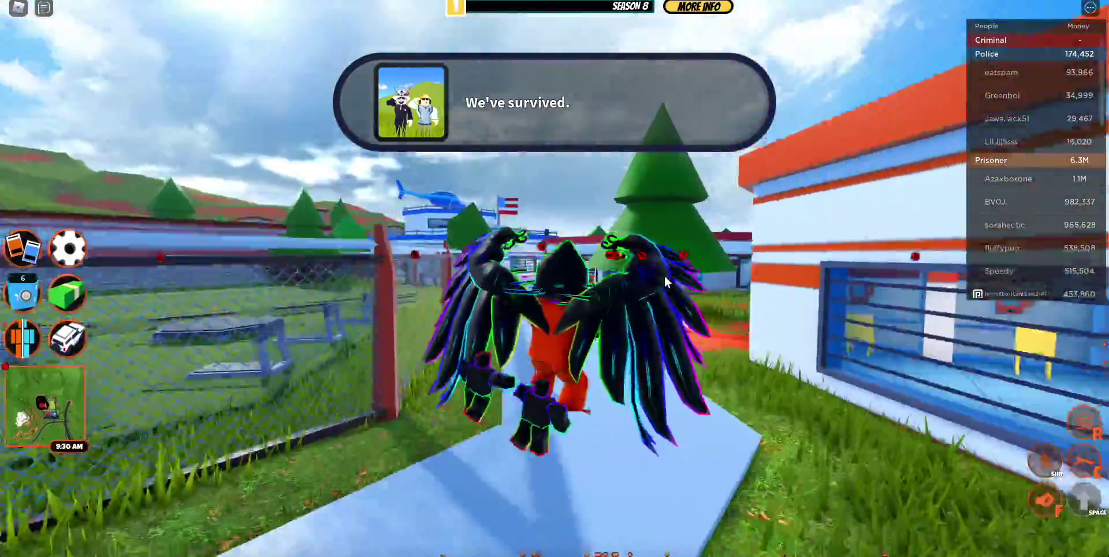
# Follow the yard path and stop at the pull-open floor hatch
pyautogui.press('w')
pyautogui.moveTo(664, 275); pyautogui.dragTo(708, 430)
pyautogui.press('w')
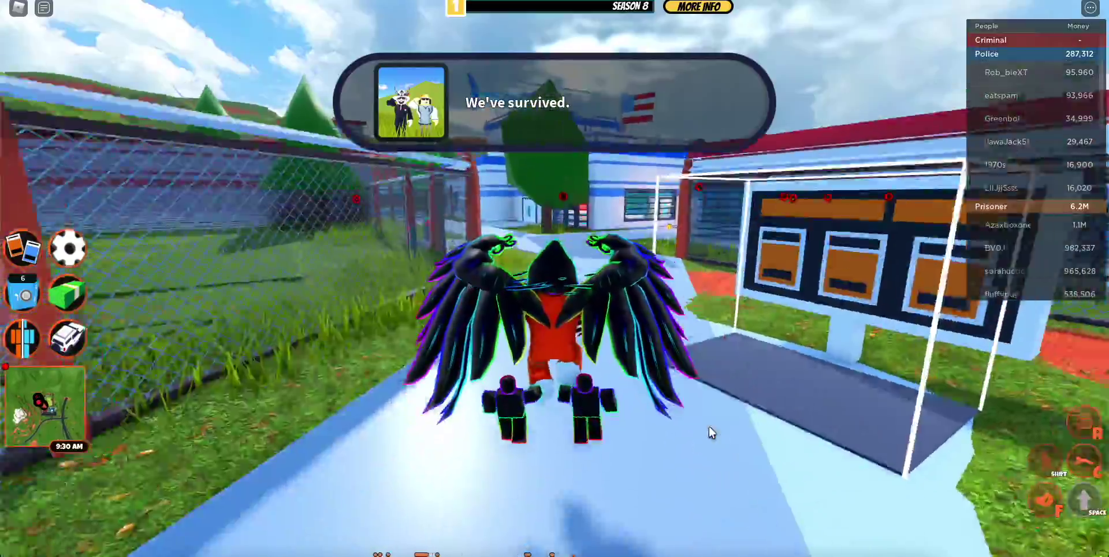
pyautogui.press('w')
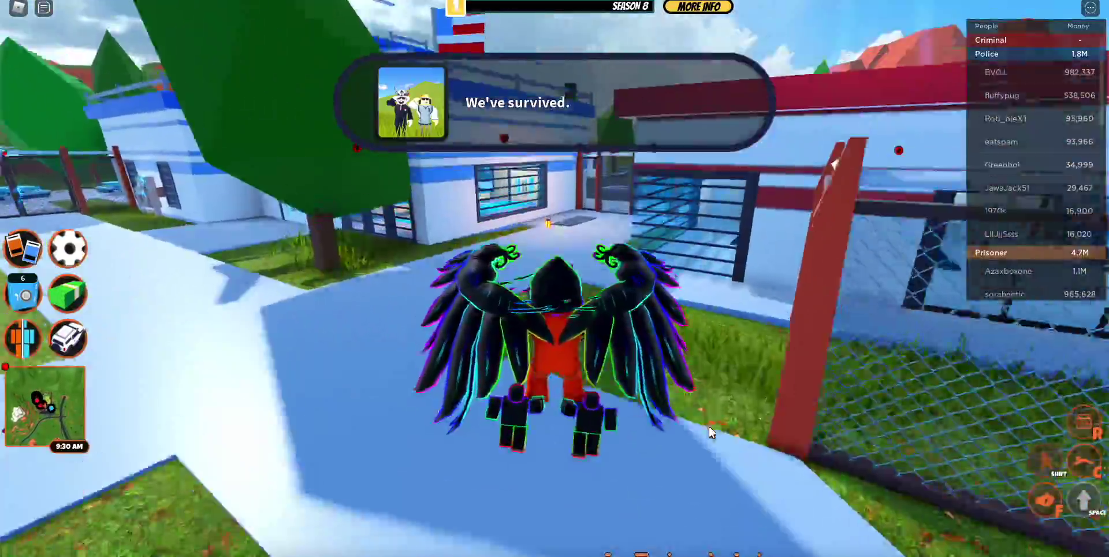
pyautogui.press('w')
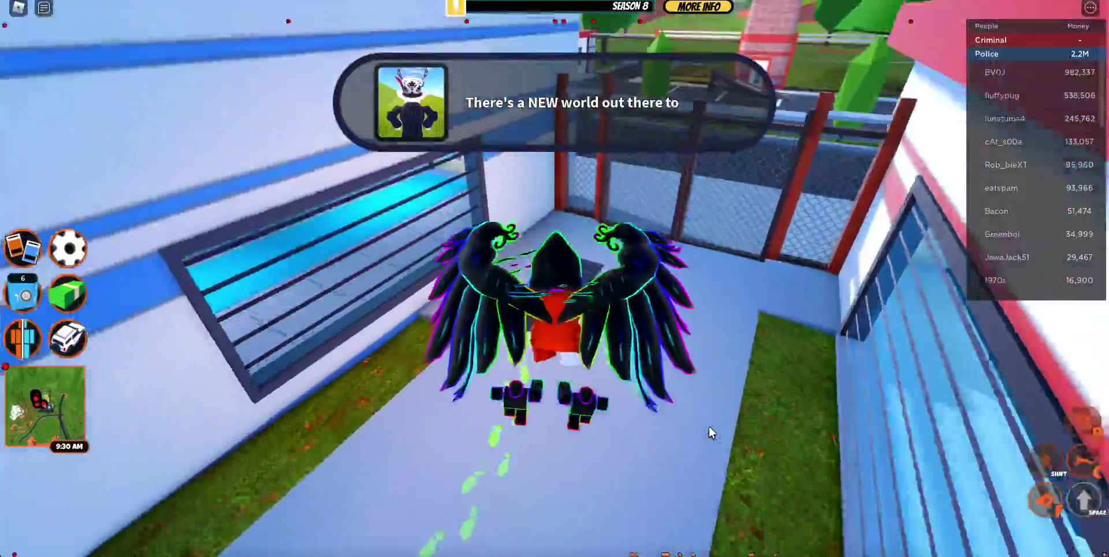
pyautogui.press('w')
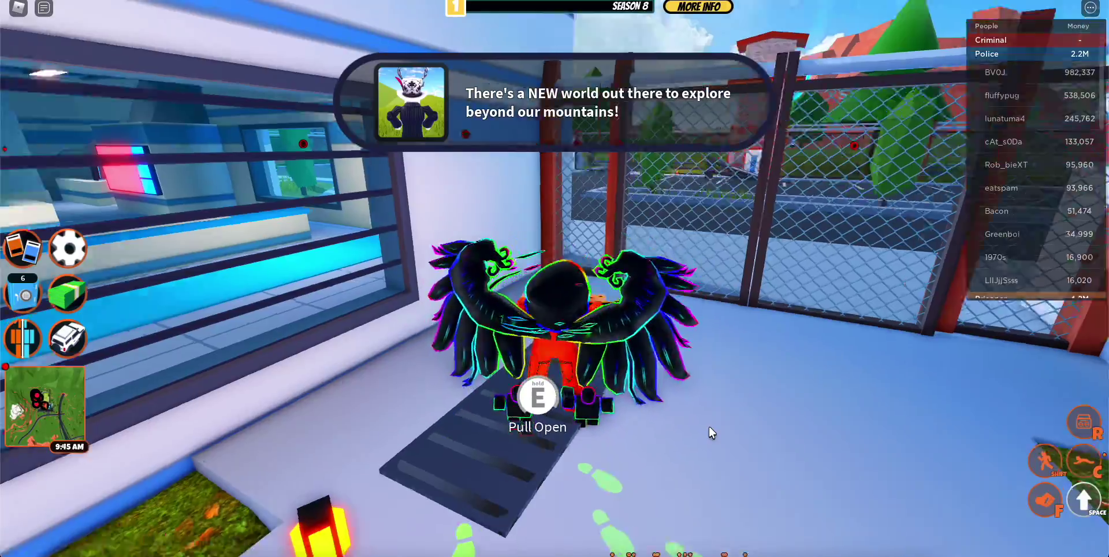
pyautogui.press('w')
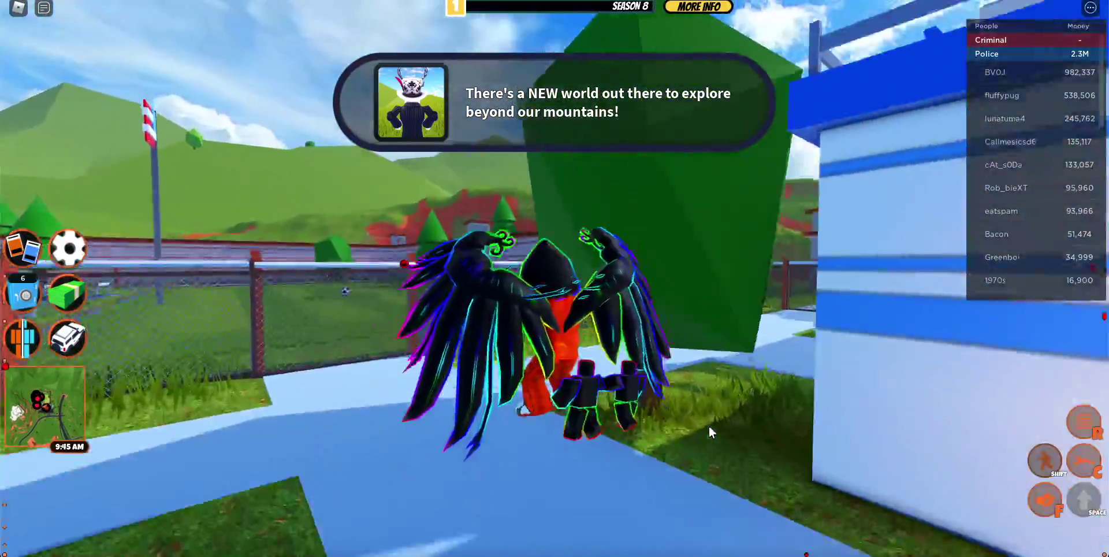
pyautogui.press('w')
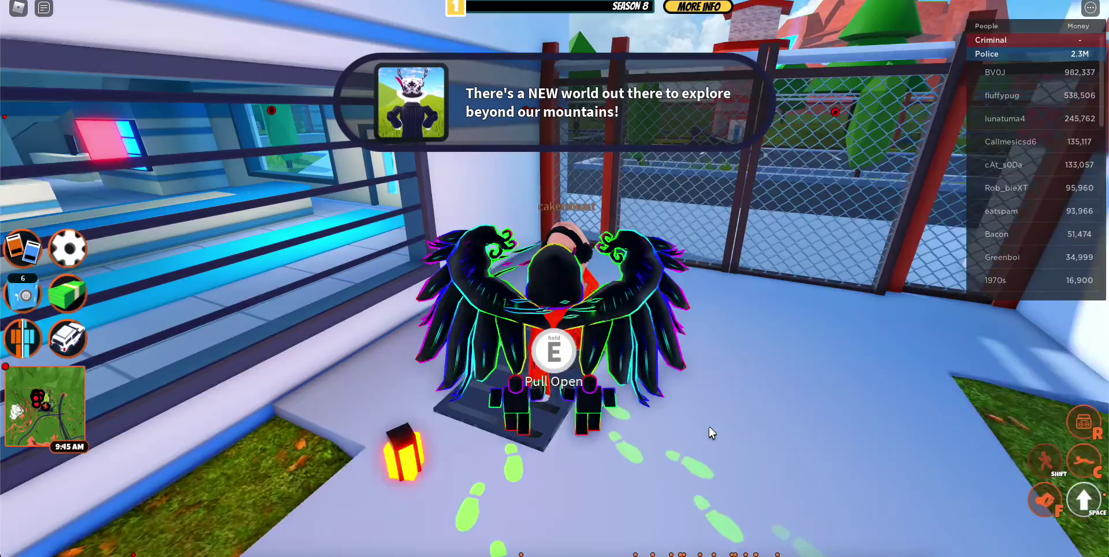
# Pull open the floor hatch and head into the sewer tunnel
pyautogui.press('e')
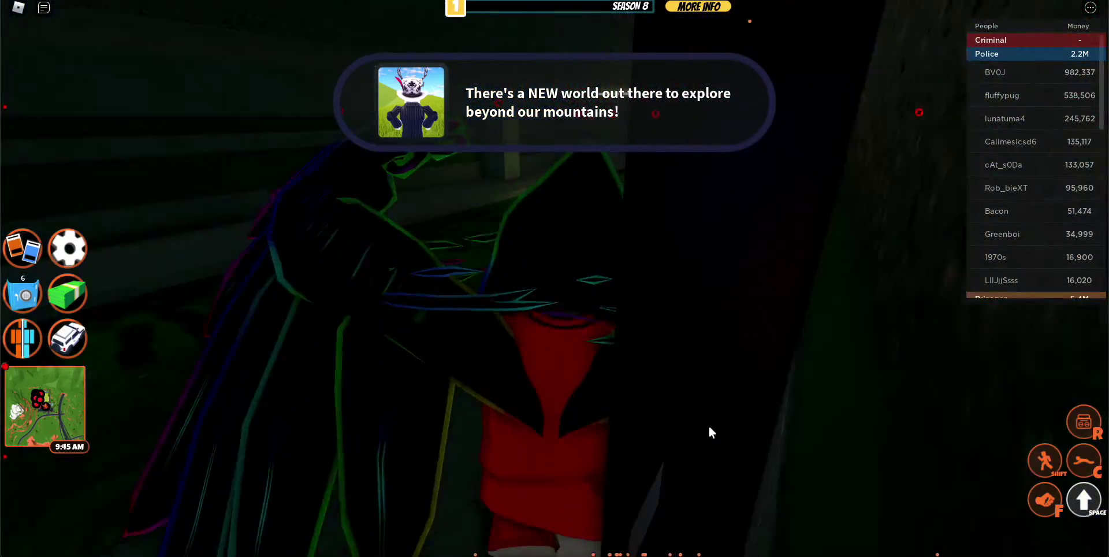
pyautogui.press('w')
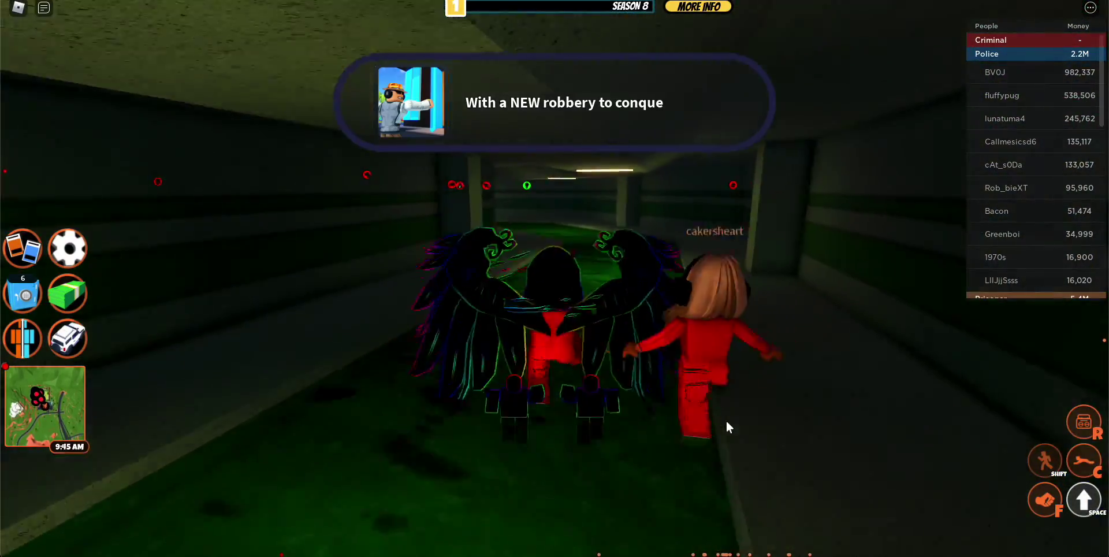
pyautogui.press('w')
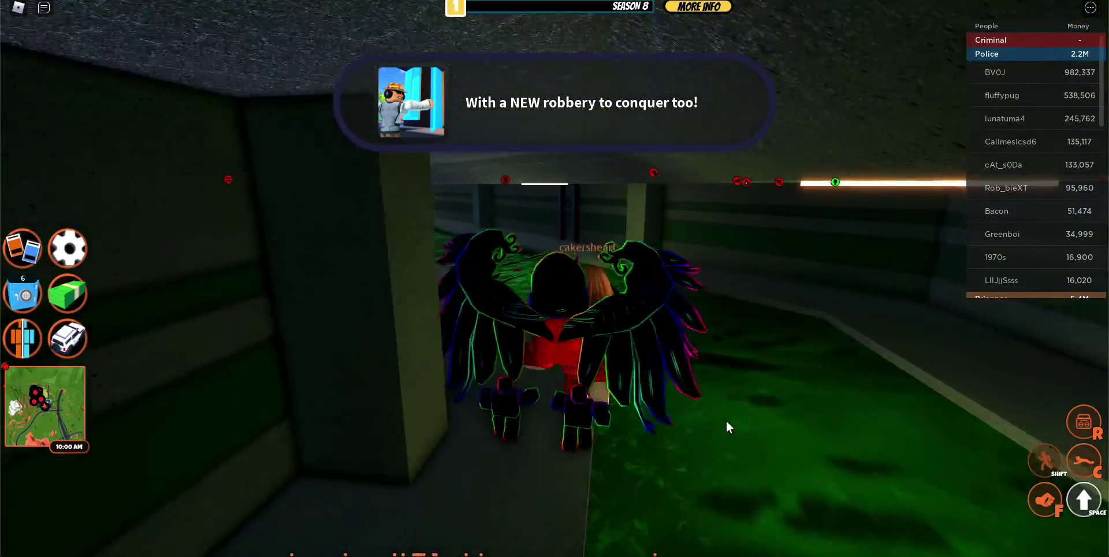
pyautogui.press('w')
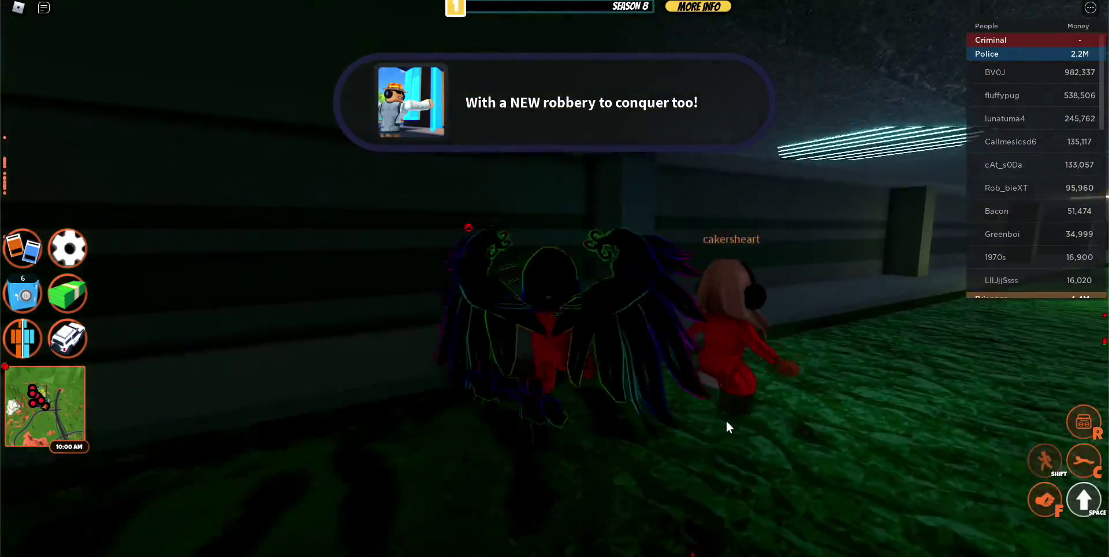
pyautogui.press('w')
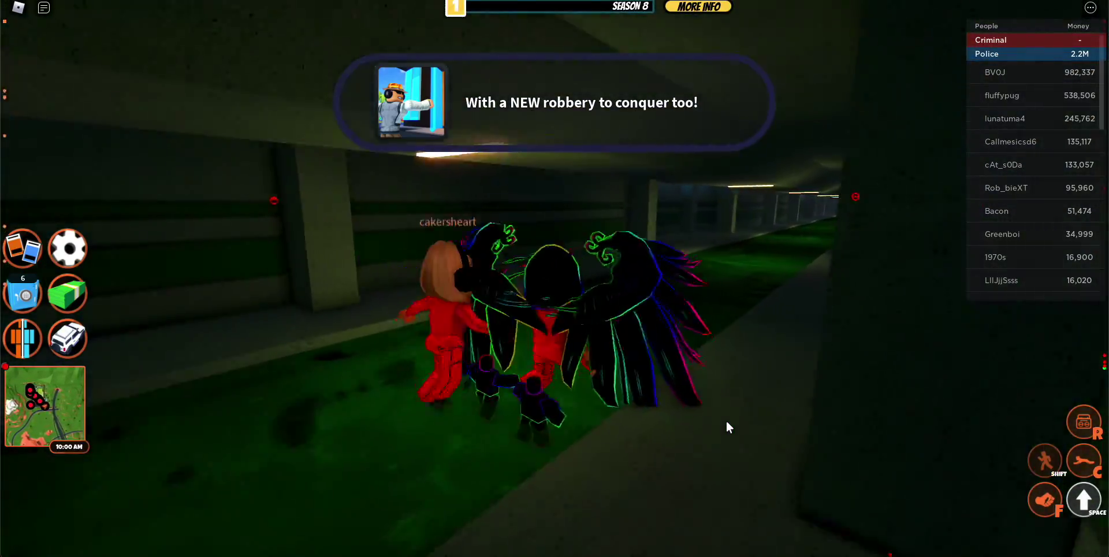
pyautogui.press('w')
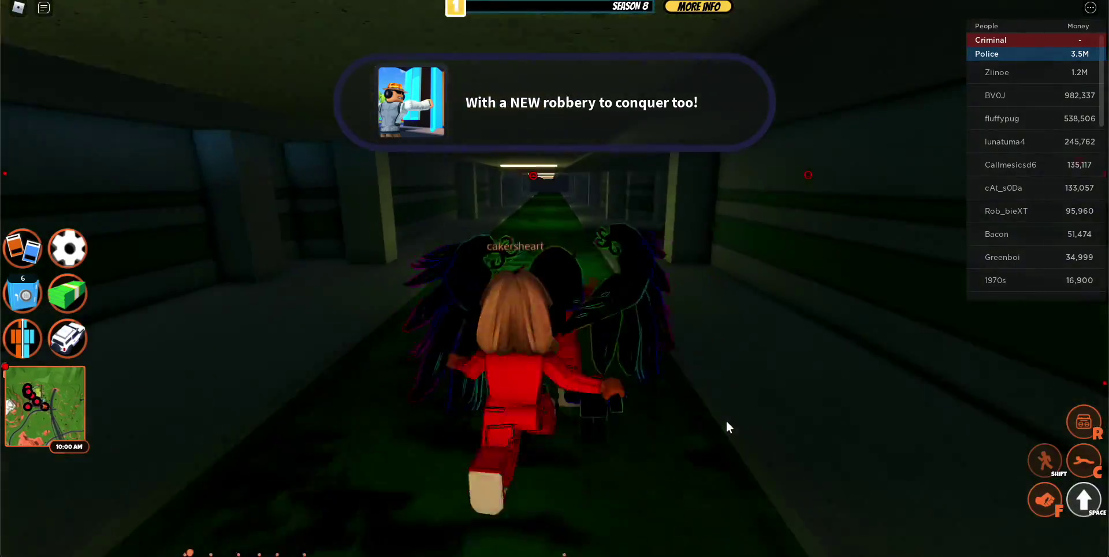
# Run the rest of the sewer corridor and climb out onto the grassy hillside
pyautogui.press('w')
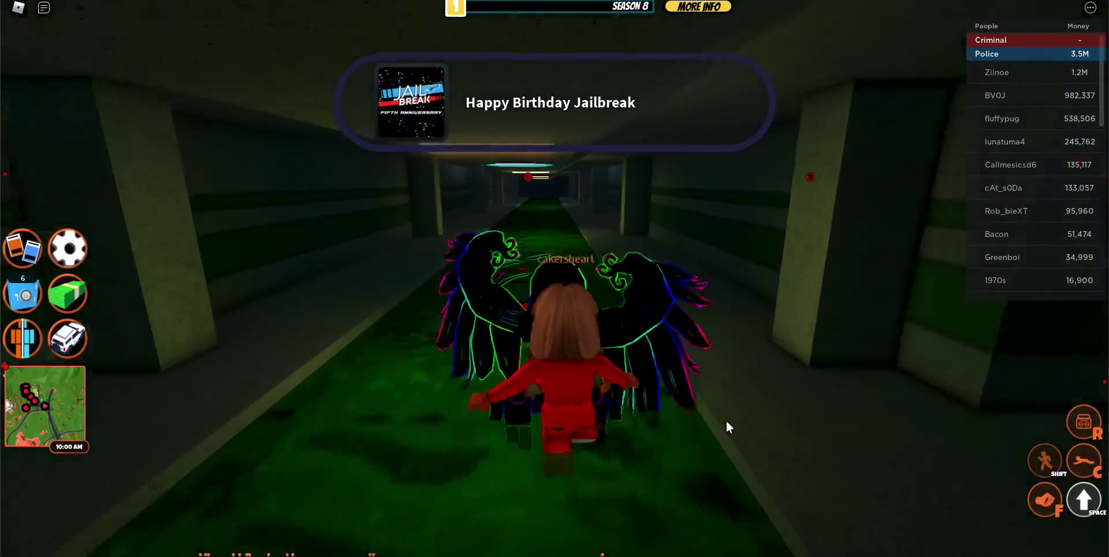
pyautogui.press('w')
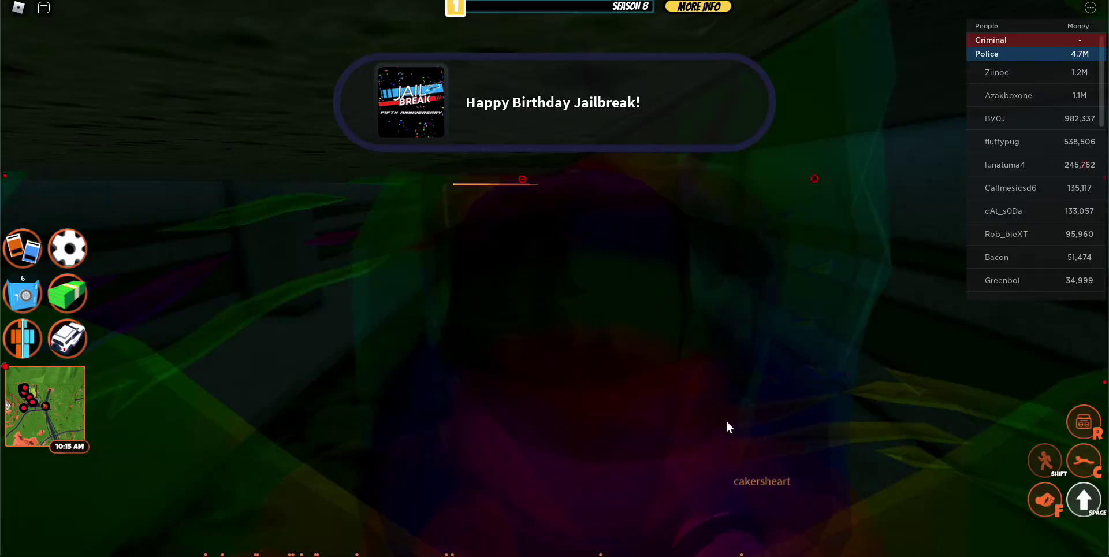
pyautogui.press('w')
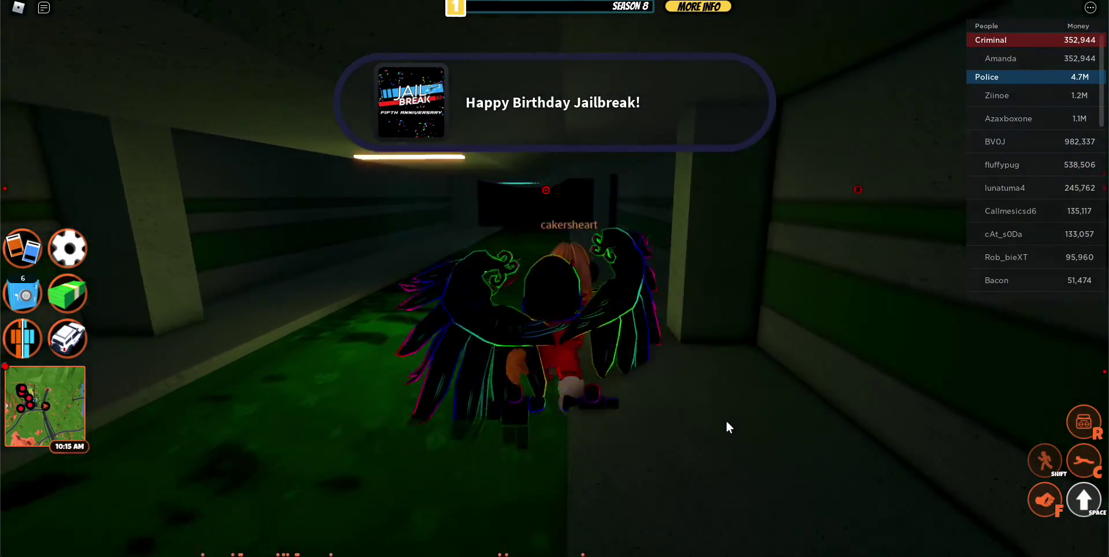
pyautogui.press('w')
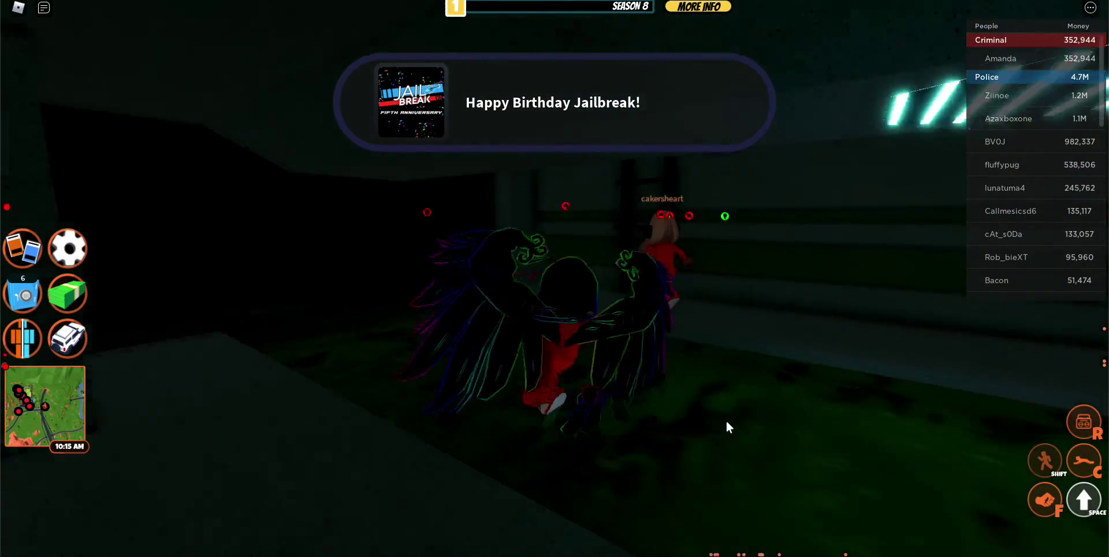
pyautogui.press('w')
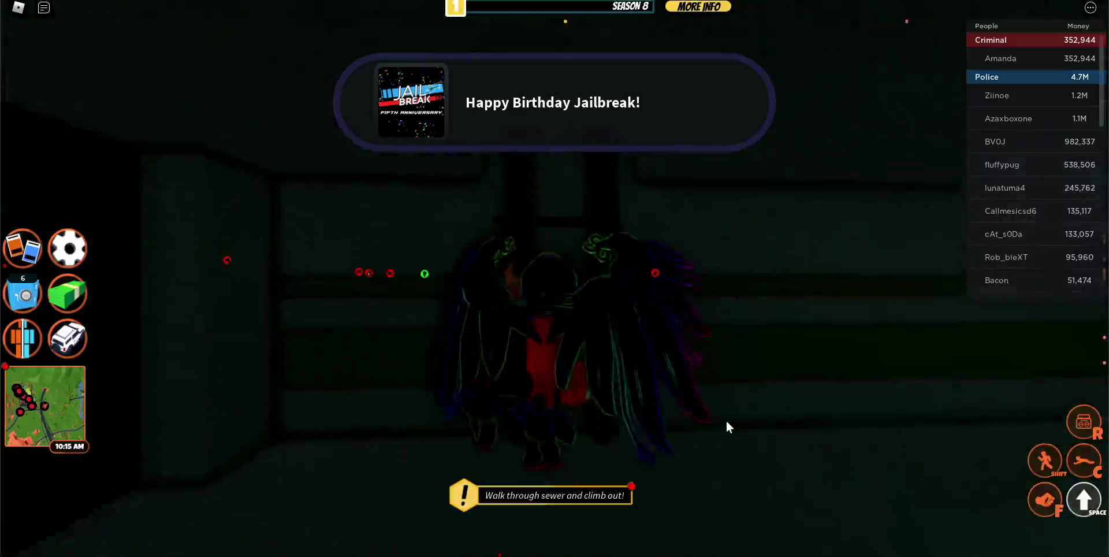
pyautogui.press('w')
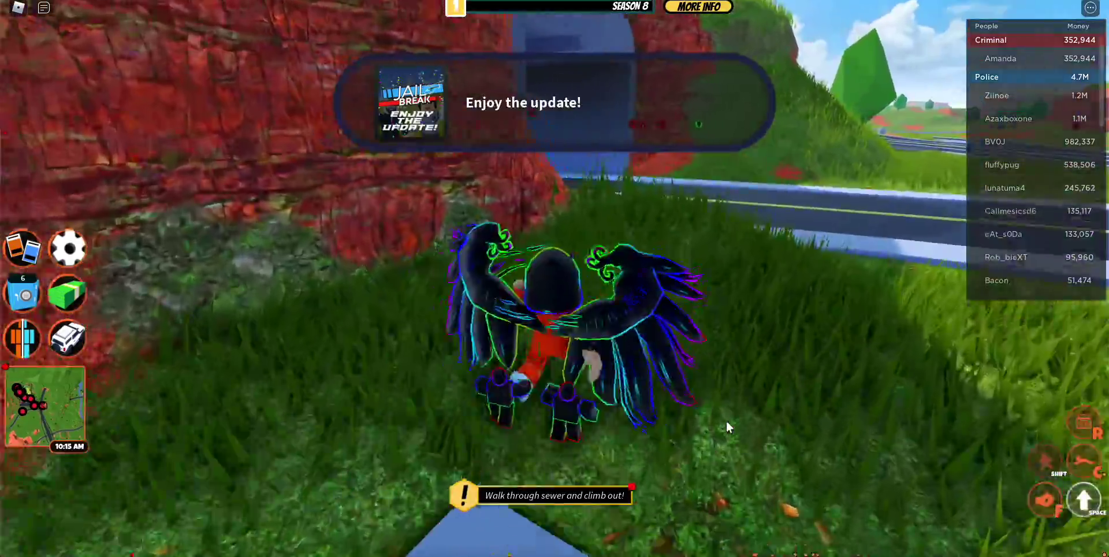
# Cross the grass onto the highway and run to the red-cliff tunnel entrance
pyautogui.press('w')
pyautogui.press('w')
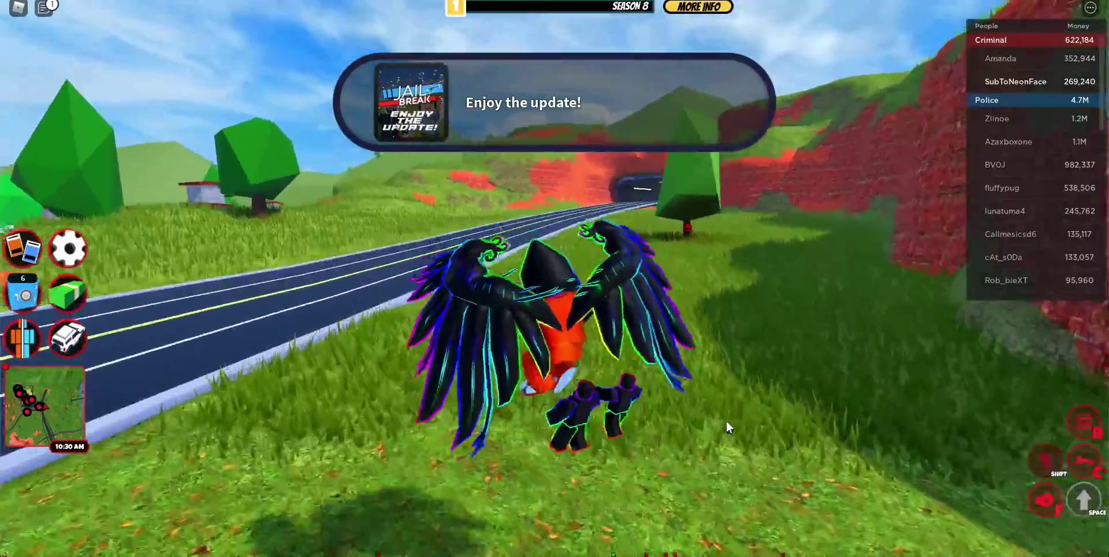
pyautogui.press('w')
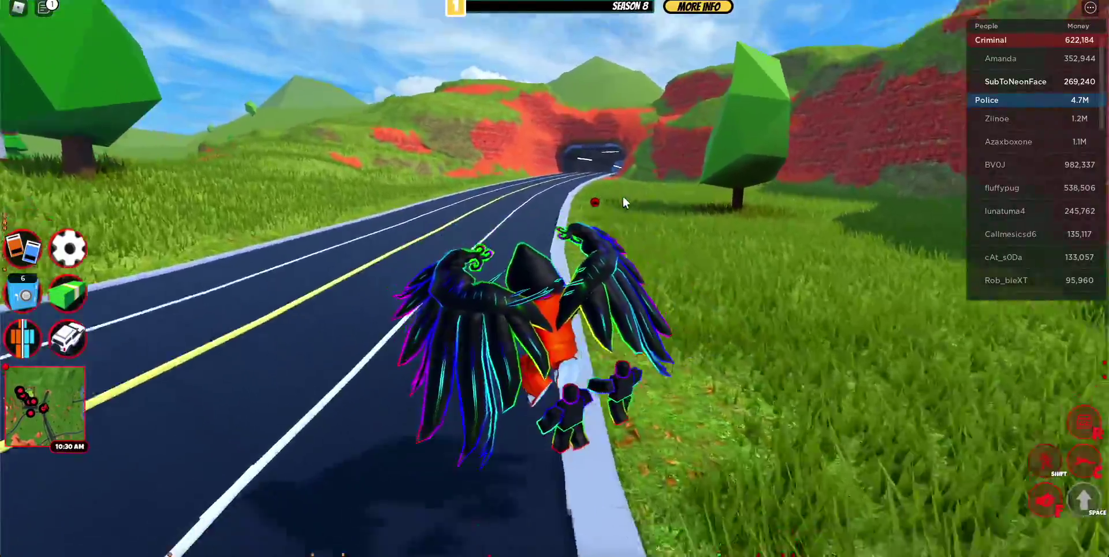
pyautogui.hotkey('shift', 'F3')
pyautogui.press('w')
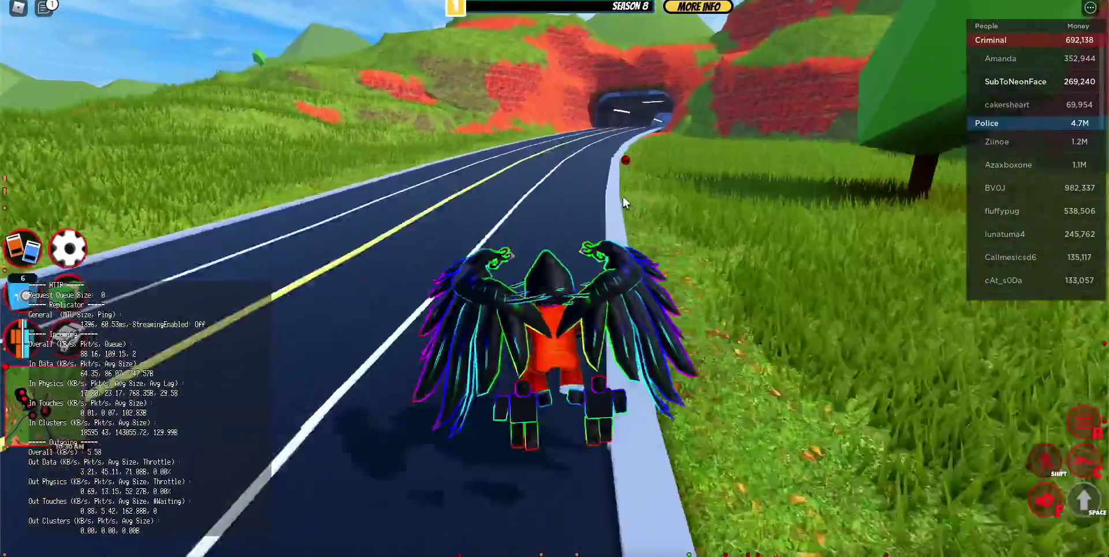
pyautogui.hotkey('shift', 'F3')
pyautogui.hotkey('shift', 'F3')
pyautogui.press('w')
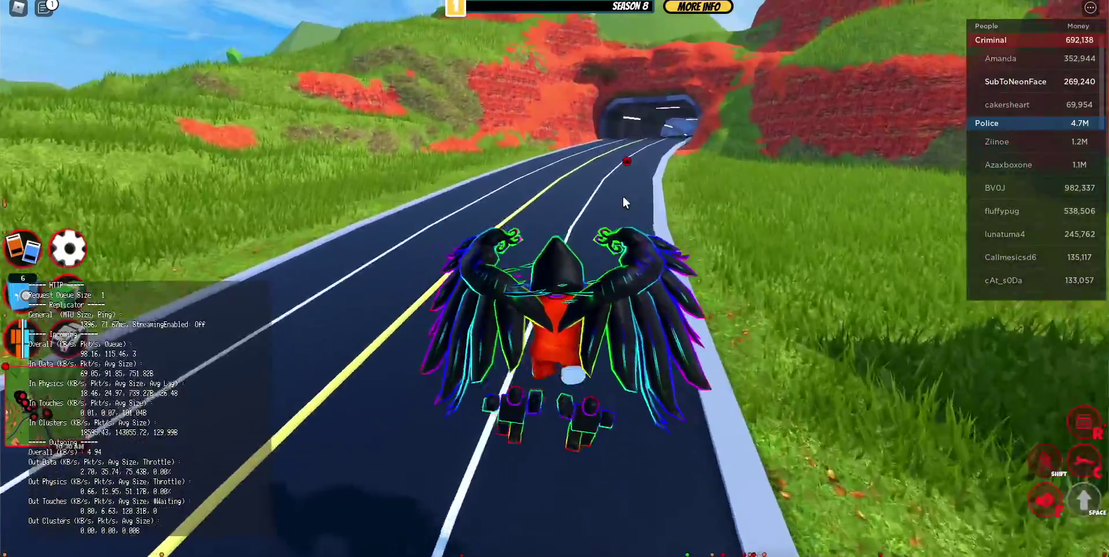
pyautogui.press('w')
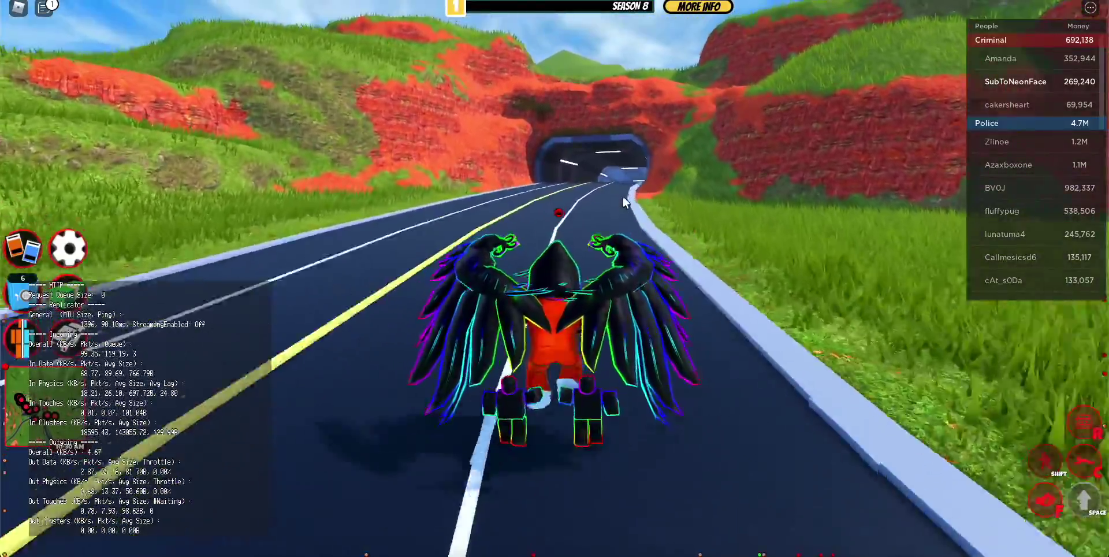
pyautogui.press('w')
pyautogui.hotkey('shift', 'F3')
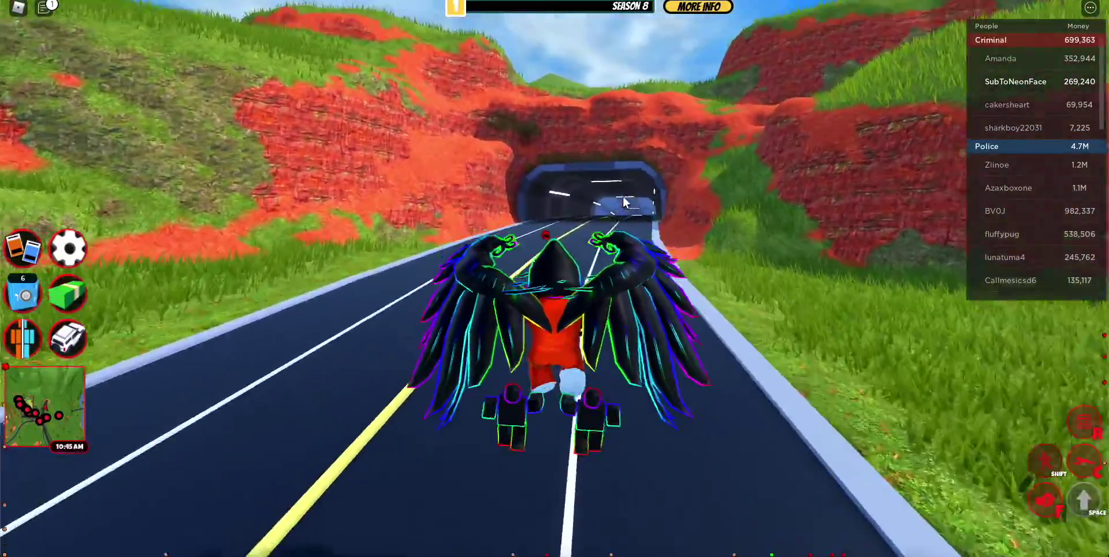
pyautogui.press('w')
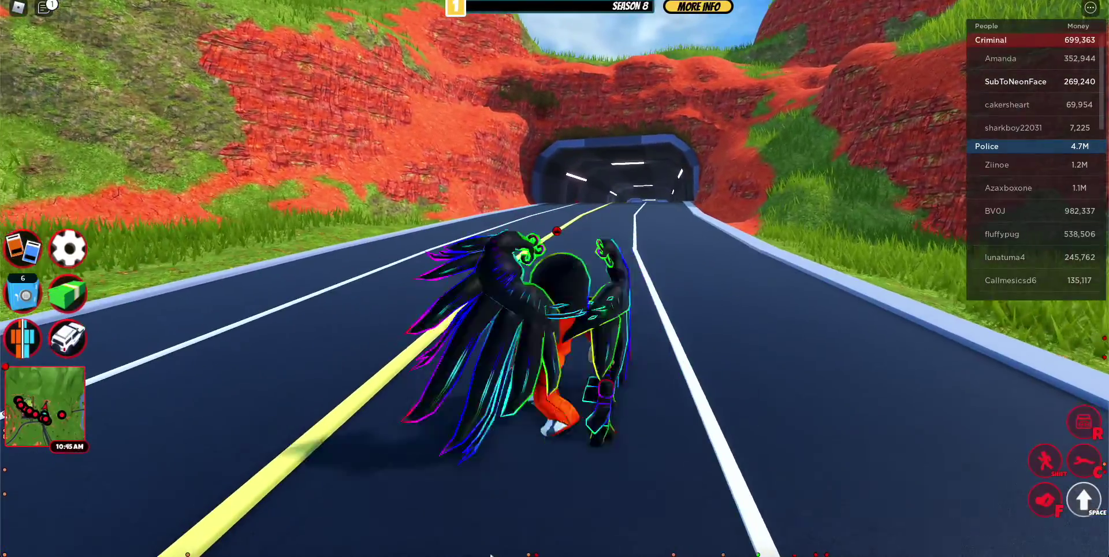
# Spawn the owned blue Camaro from the garage and drive into the tunnel
pyautogui.click(69, 337)
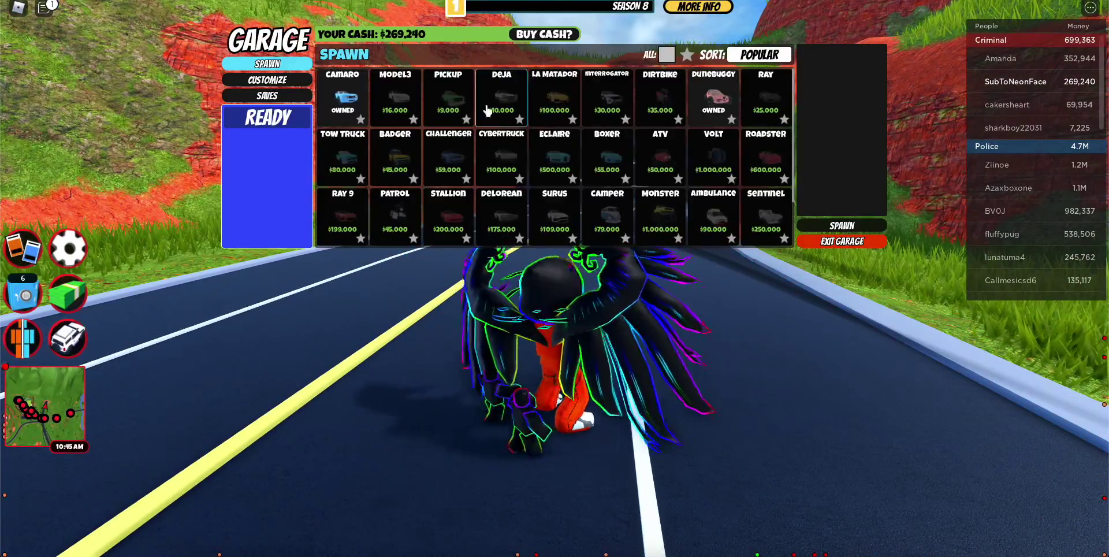
pyautogui.click(343, 97)
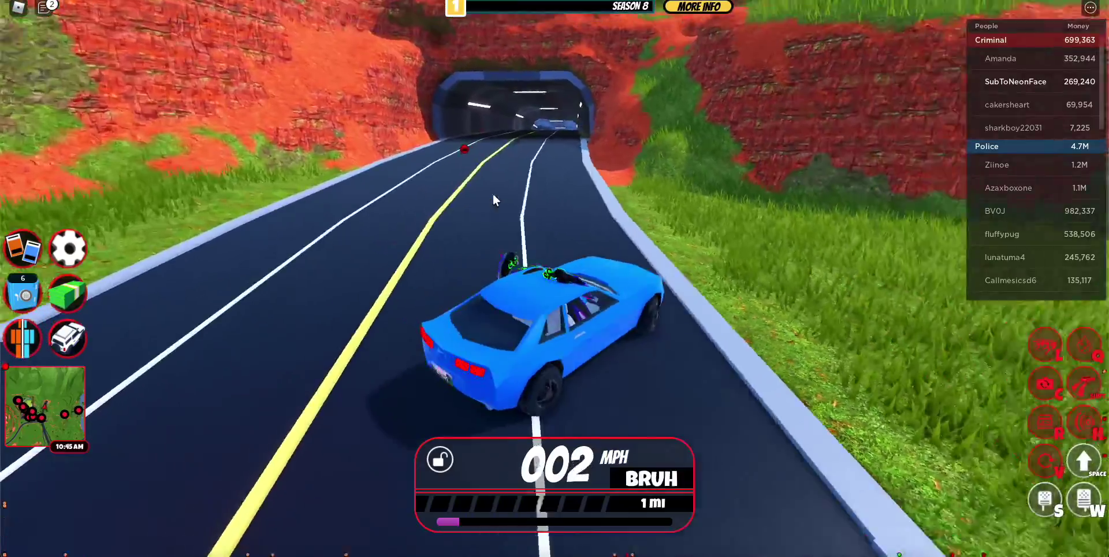
pyautogui.press('w')
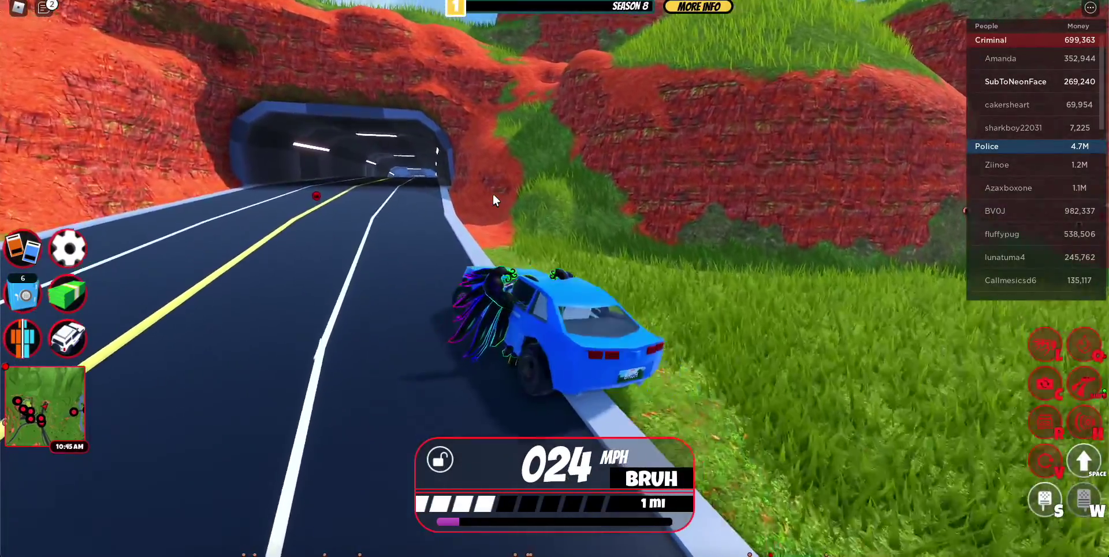
pyautogui.press('w')
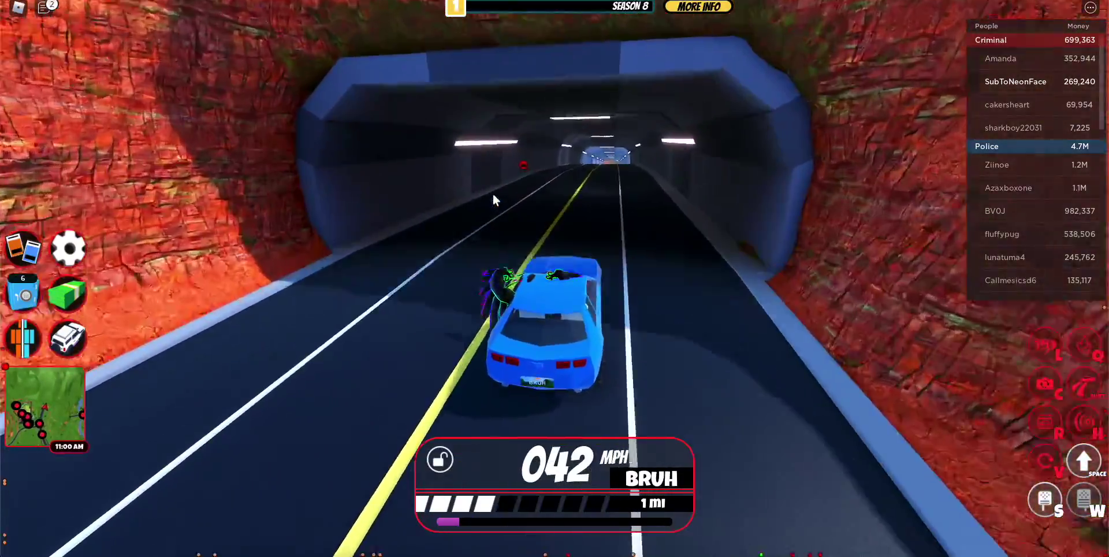
# Speed through the tunnel's curve at about 90 mph toward the exit
pyautogui.press('w')
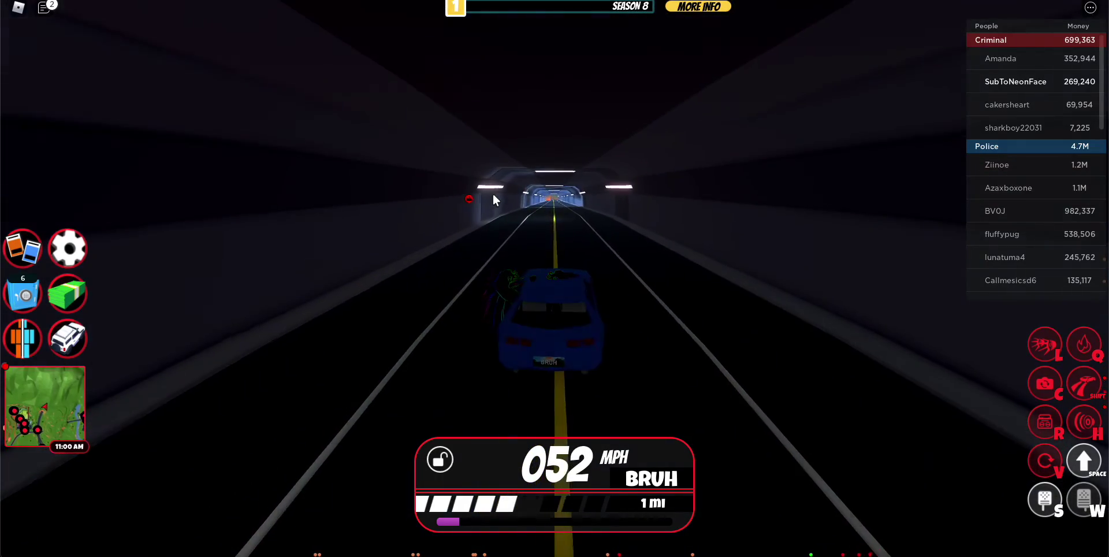
pyautogui.press('w')
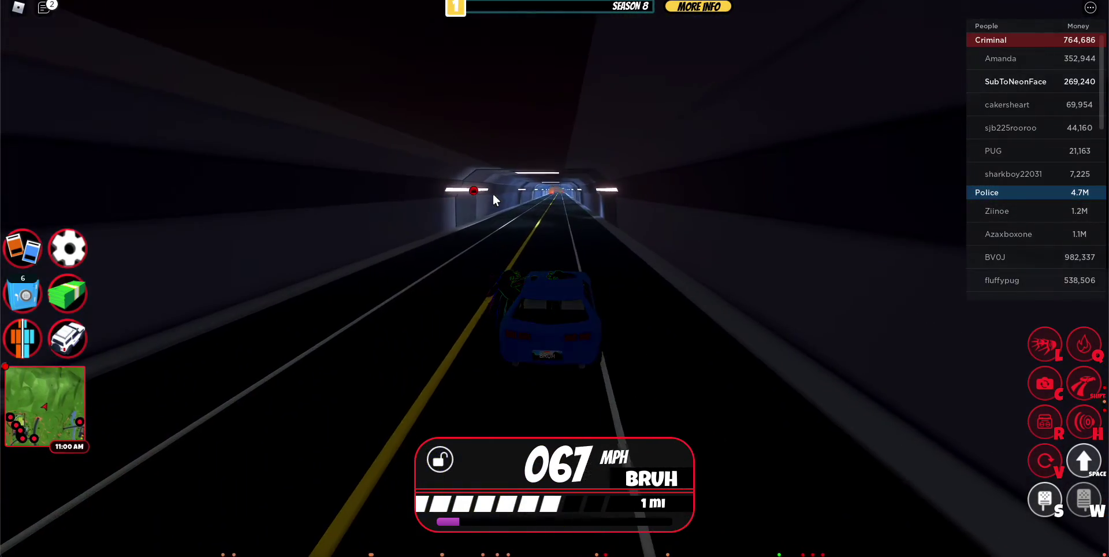
pyautogui.press('w')
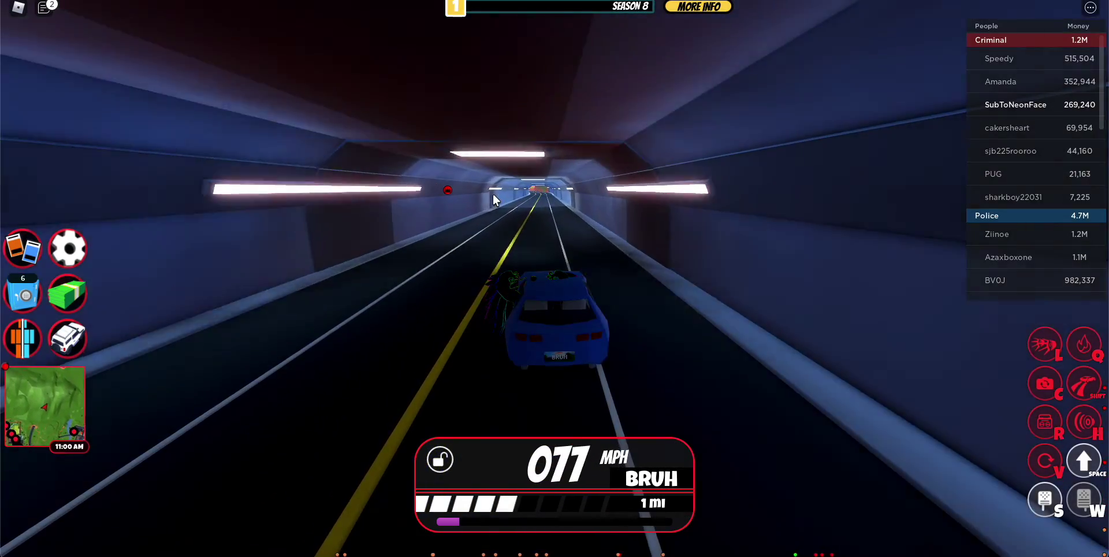
pyautogui.press('w')
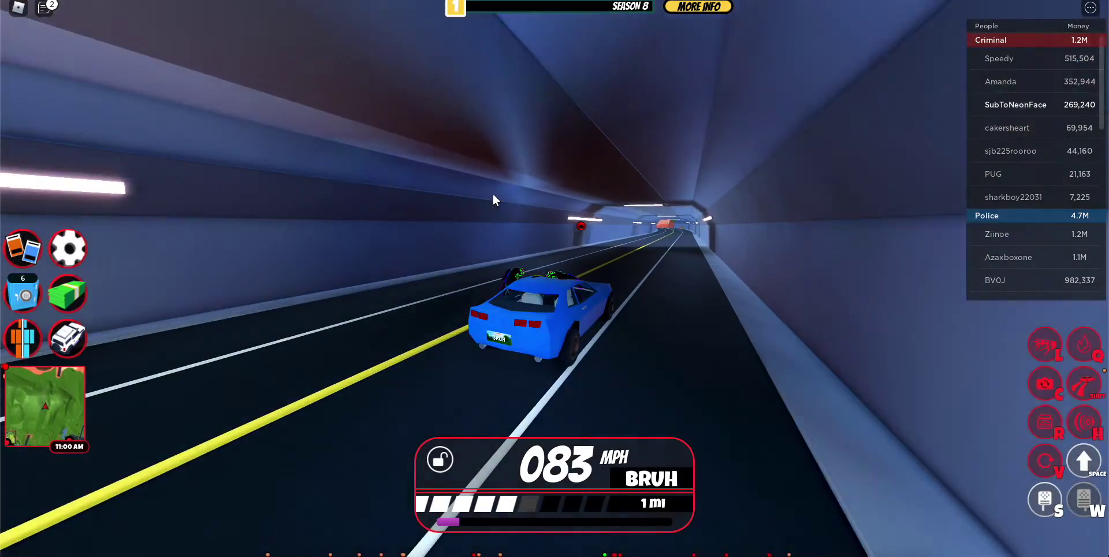
pyautogui.press('w')
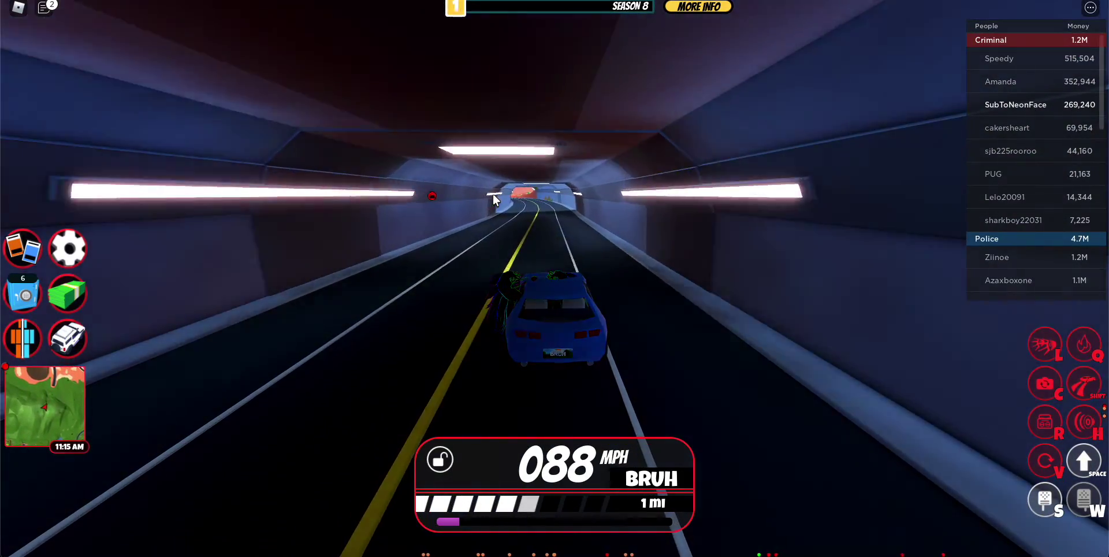
pyautogui.press('w')
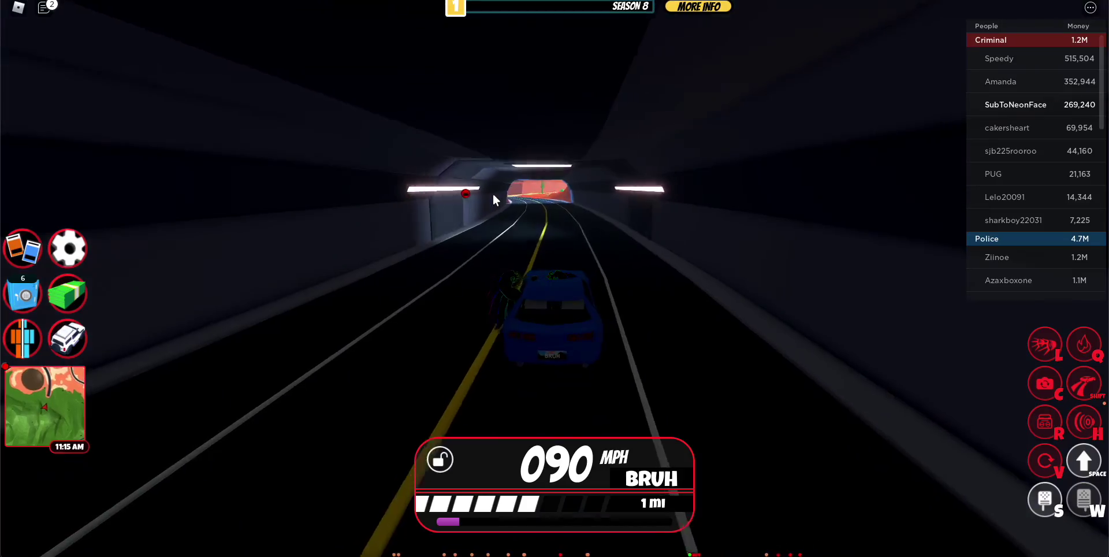
# Speed along the desert highway toward the city
pyautogui.press('w')
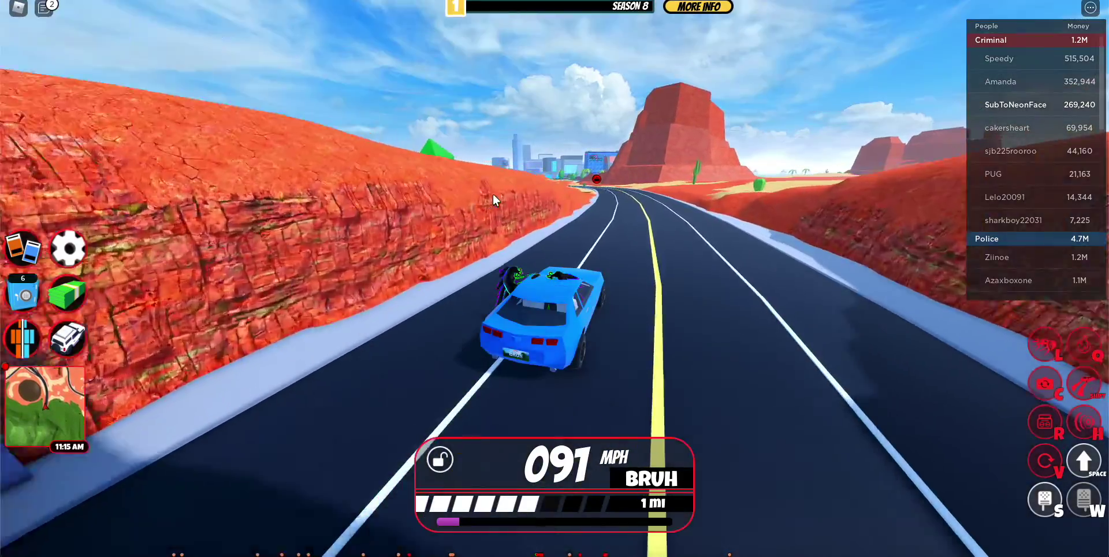
pyautogui.press('w')
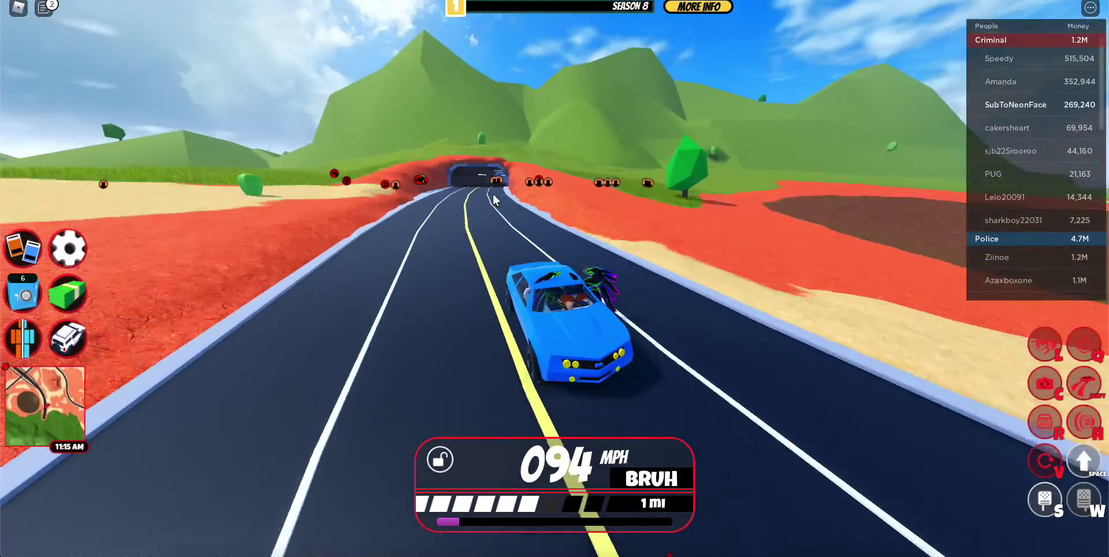
pyautogui.press('w')
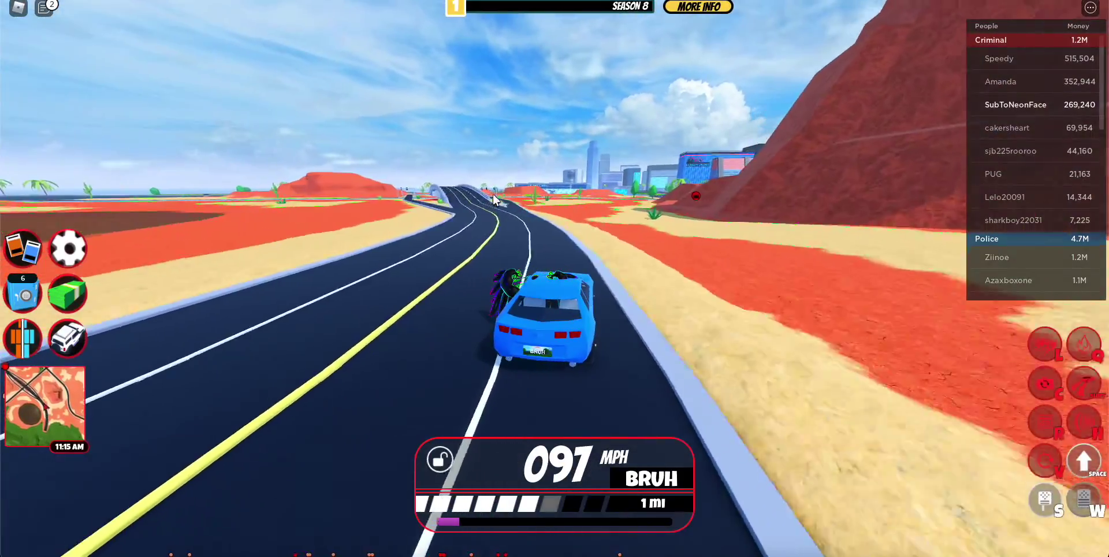
pyautogui.press('w')
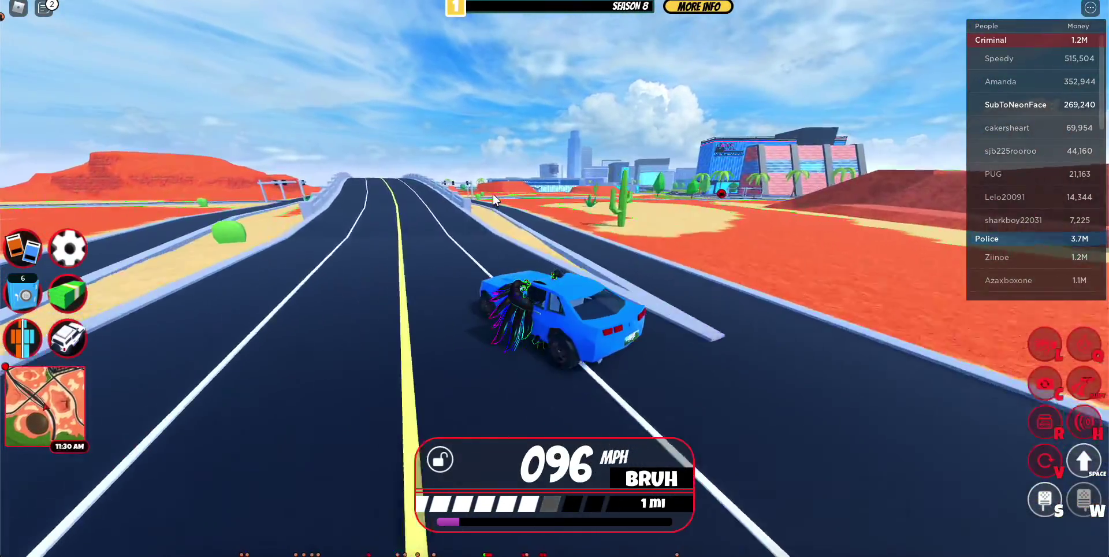
pyautogui.press('w')
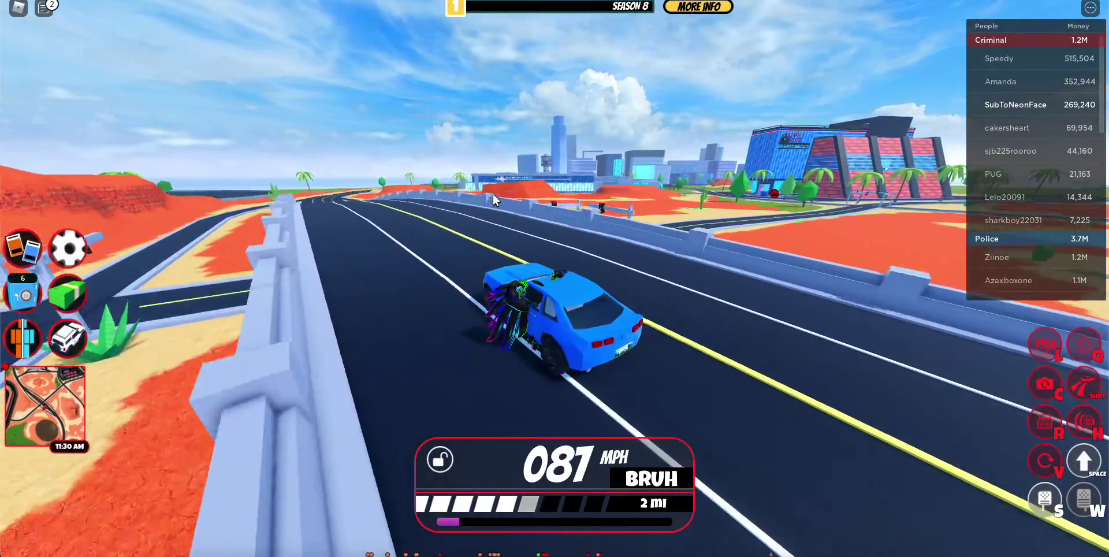
pyautogui.press('w')
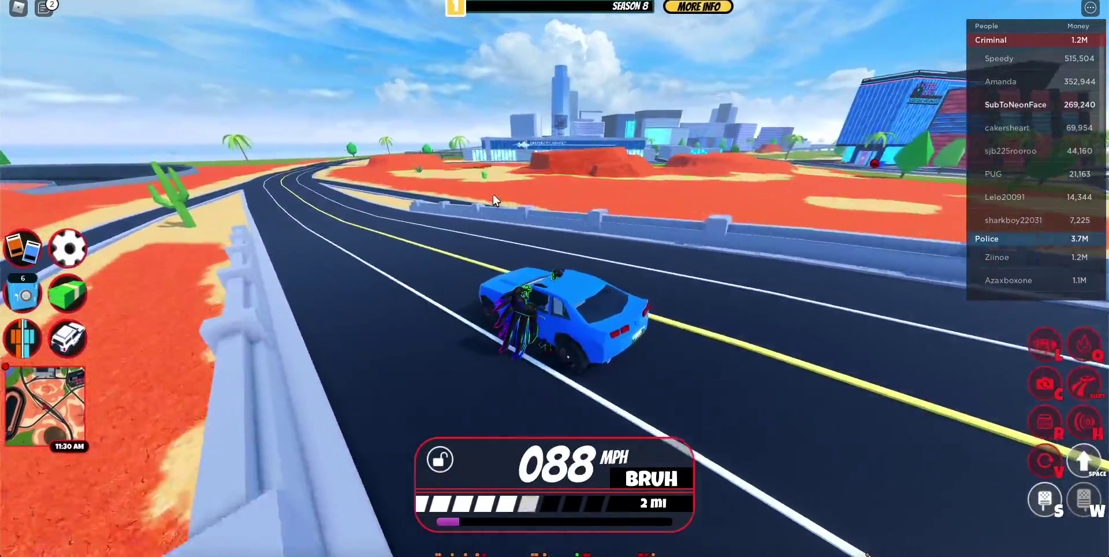
# Turn left across the red desert and brake at the neon casino entrance
pyautogui.press('w')
pyautogui.press('a')
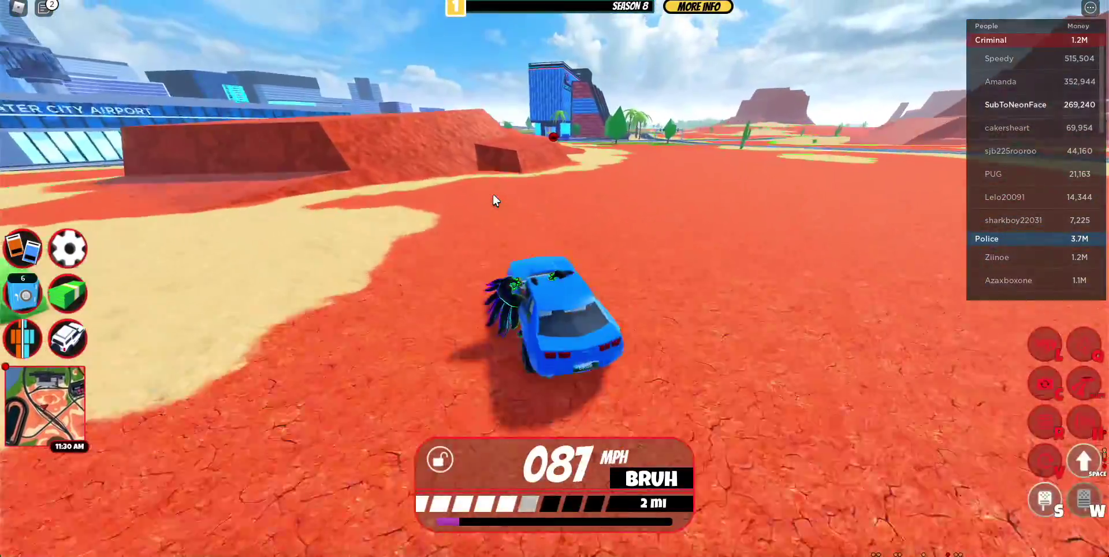
pyautogui.press('w')
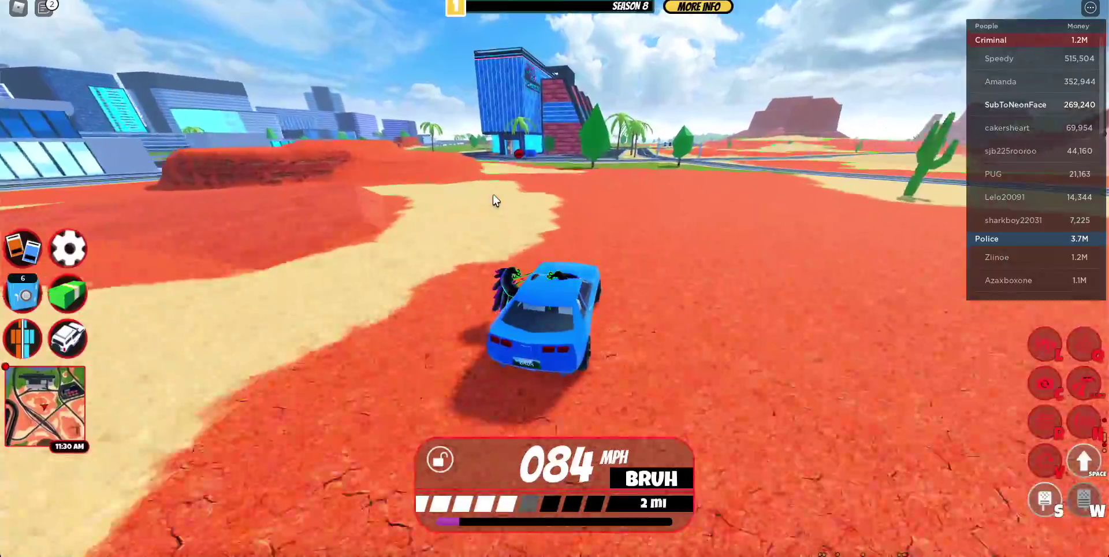
pyautogui.press('w')
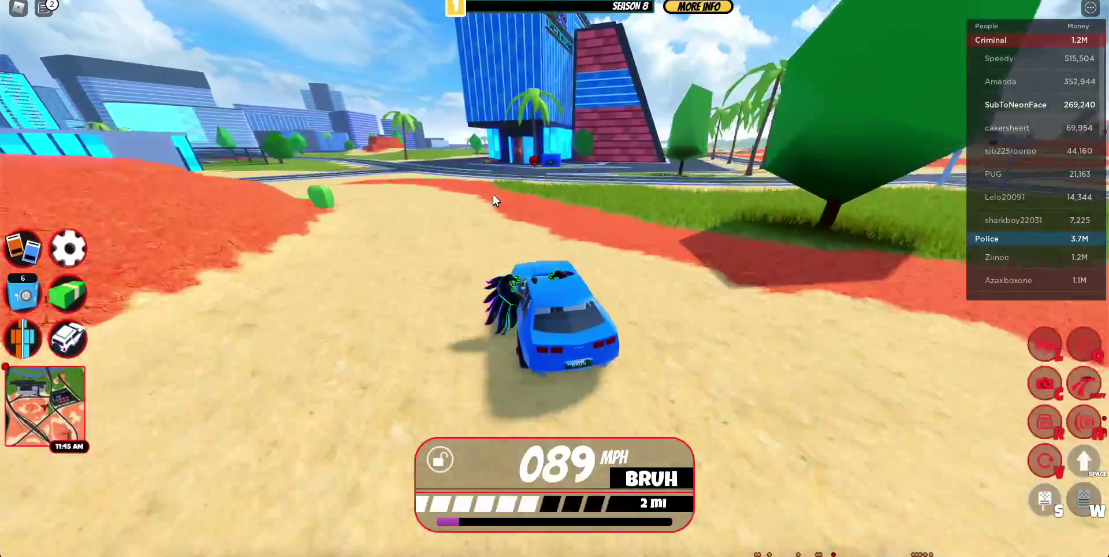
pyautogui.press('w')
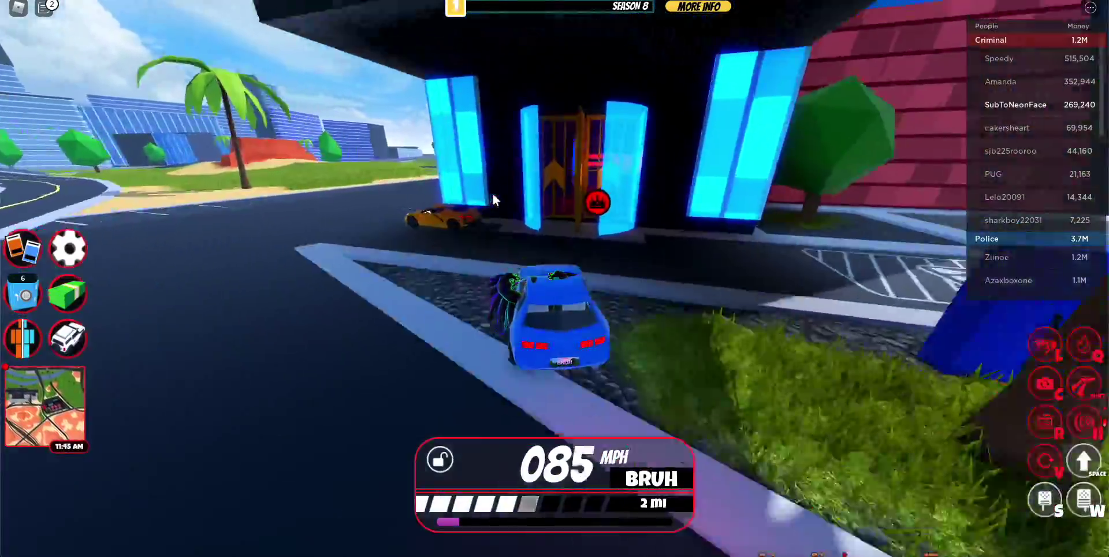
pyautogui.press('s')
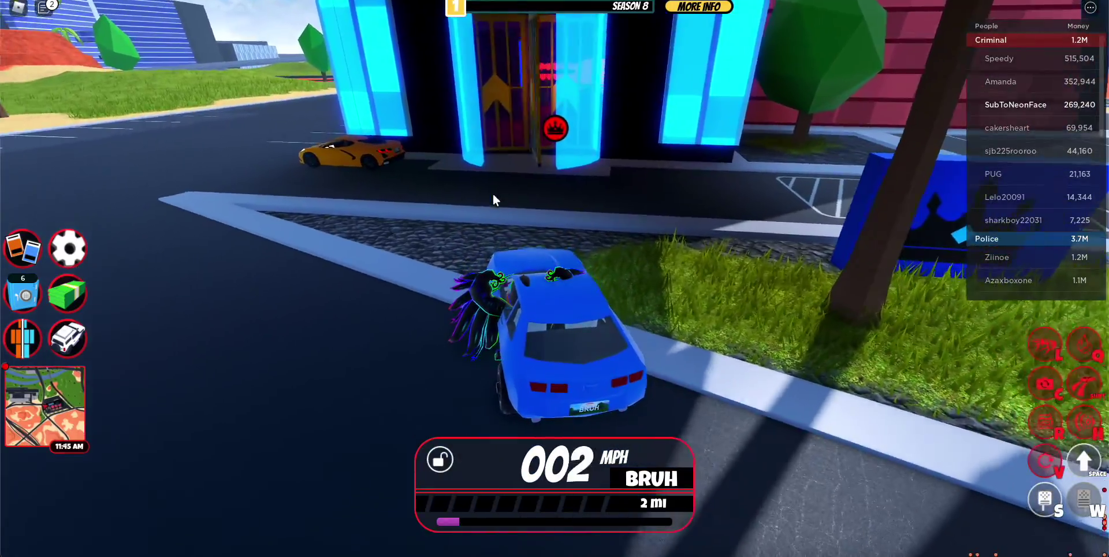
# Leave the car and walk through the barred door into the casino
pyautogui.press('space')
pyautogui.press('w')
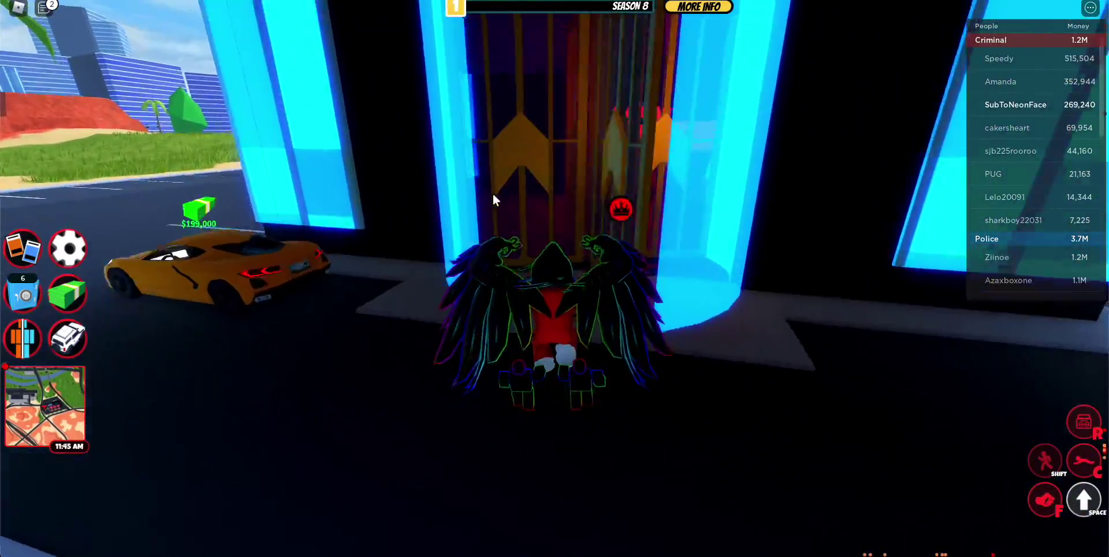
pyautogui.press('w')
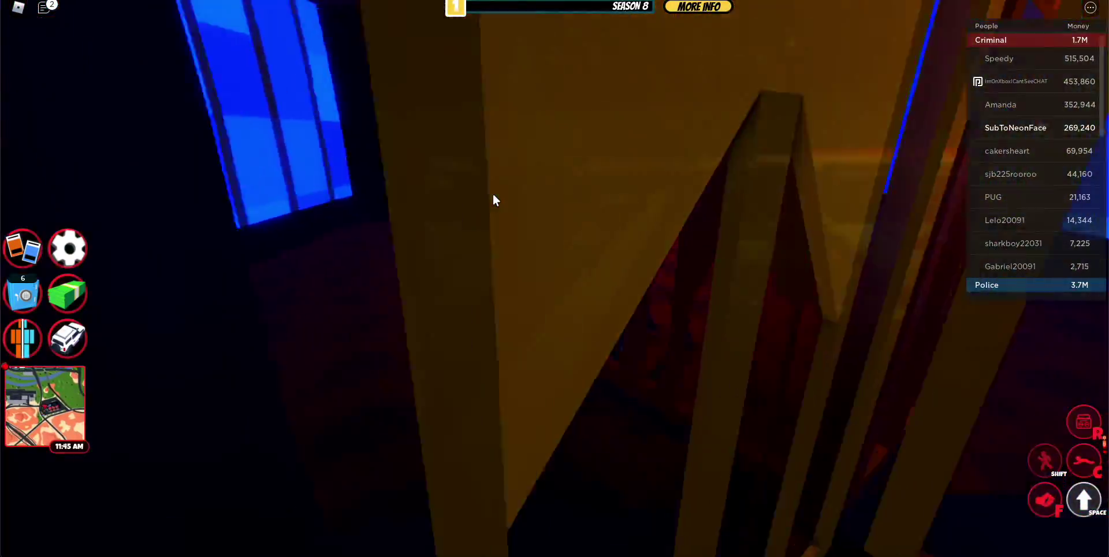
pyautogui.press('w')
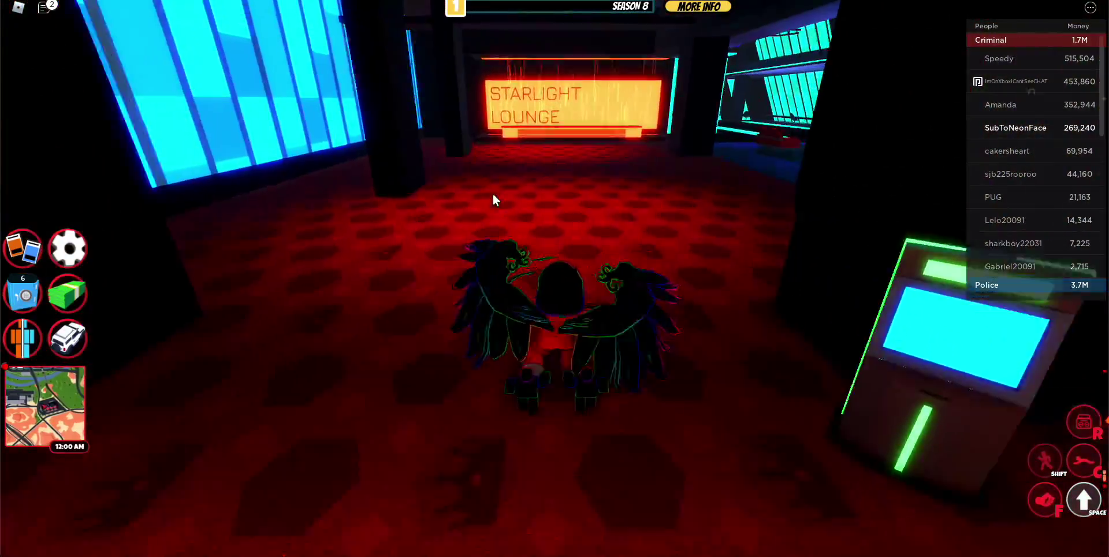
# Cross the Starlight Lounge and checkered dance floor to the back door
pyautogui.press('w')
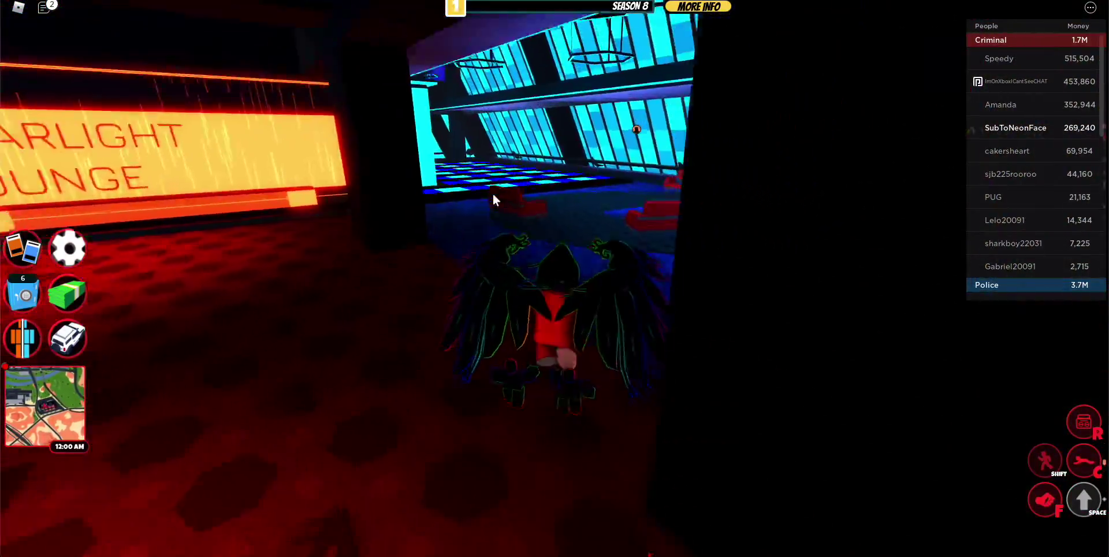
pyautogui.press('w')
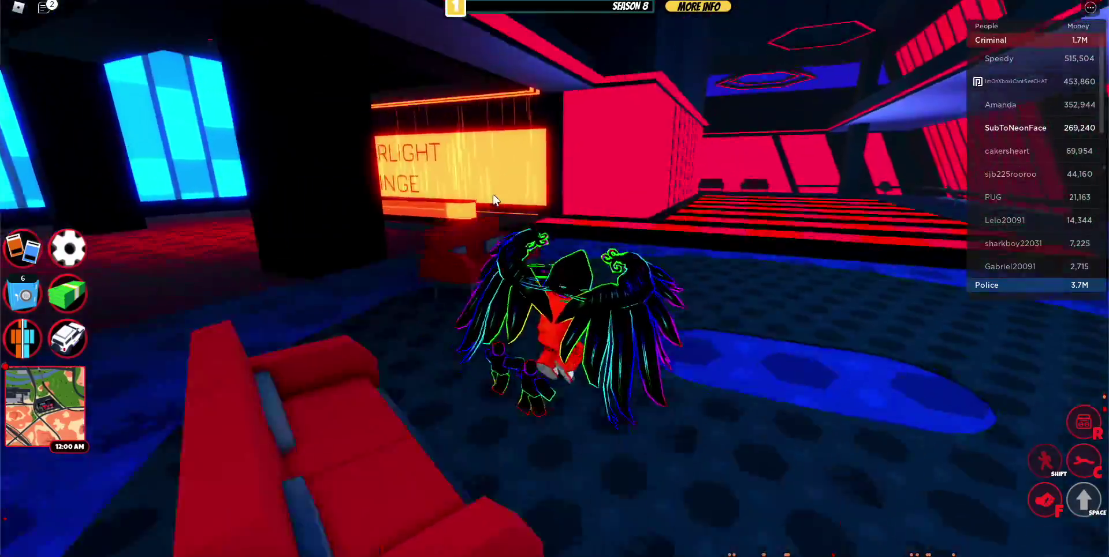
pyautogui.press('w')
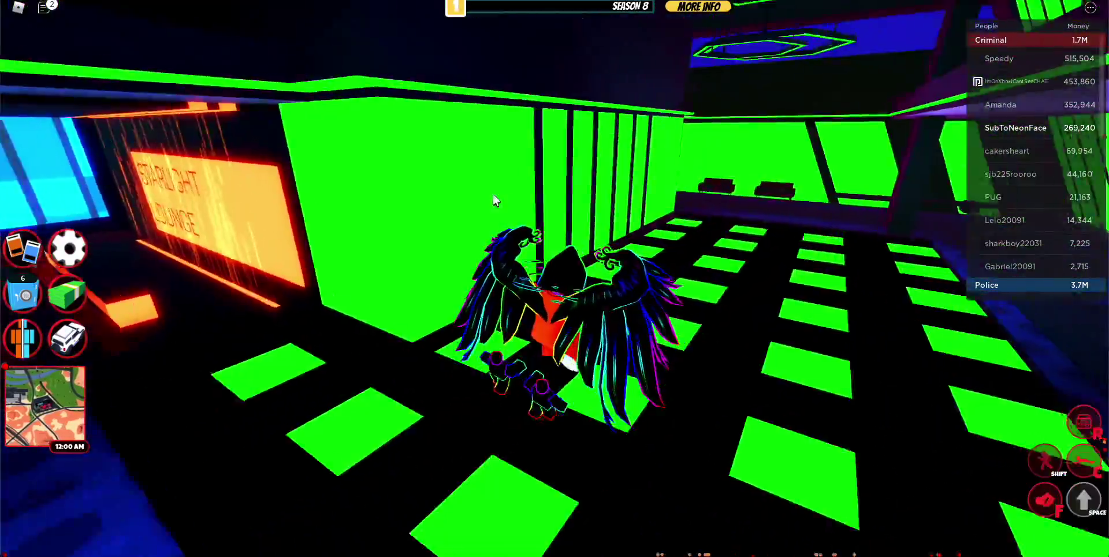
pyautogui.press('w')
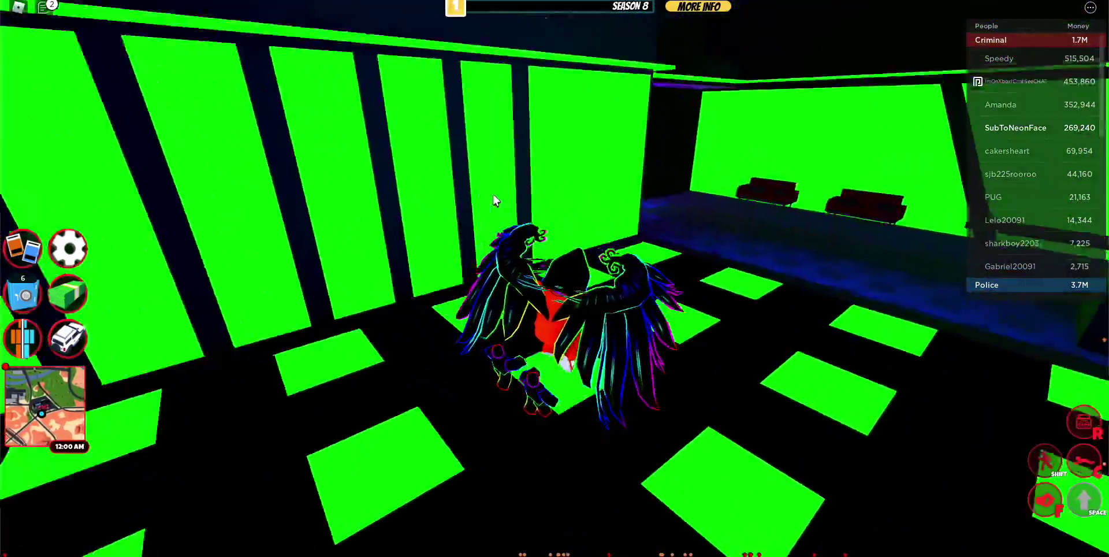
pyautogui.press('w')
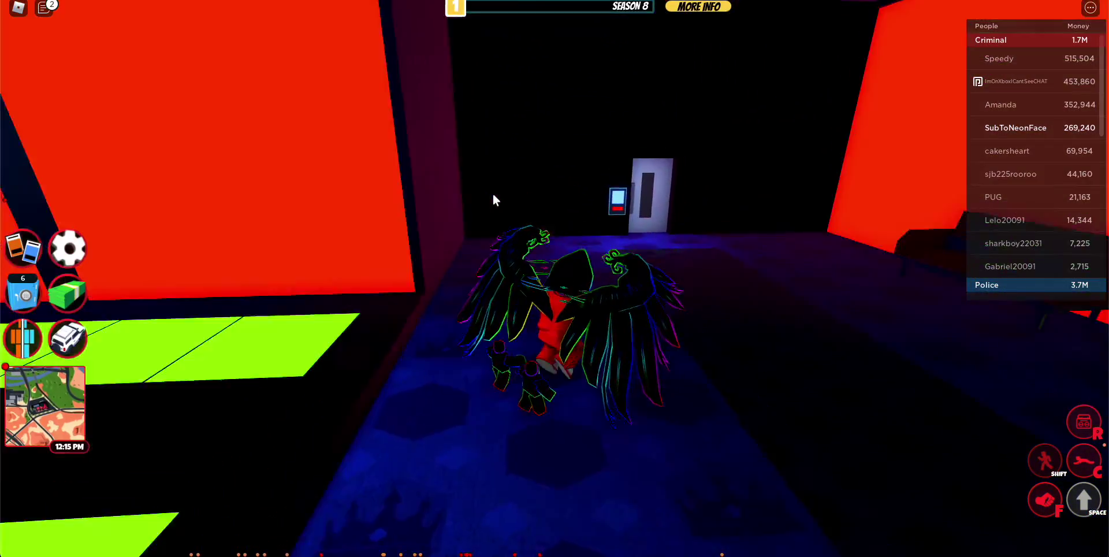
# At the dark back door, try three different codes on its keypad
pyautogui.press('w')
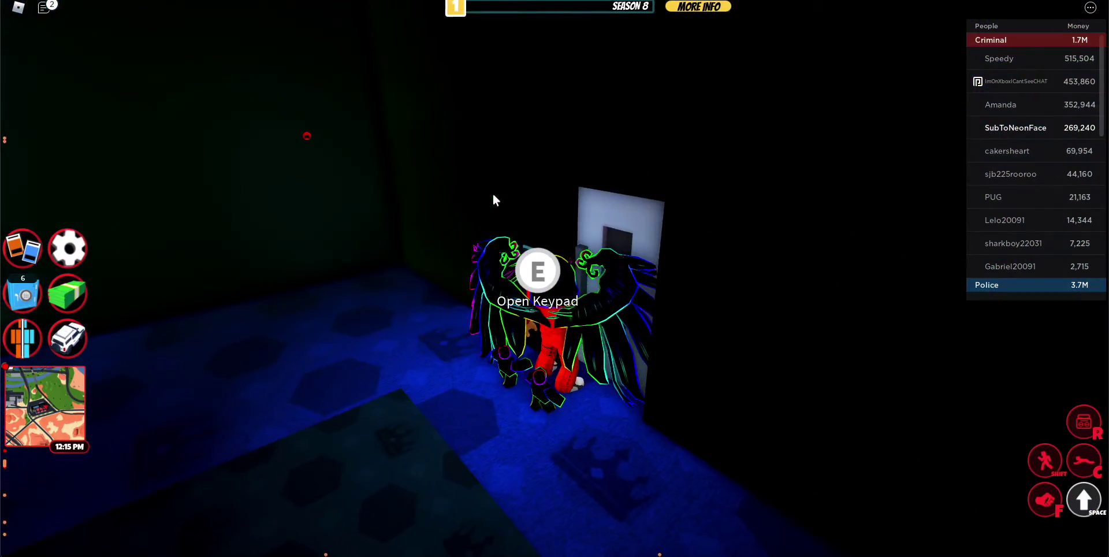
pyautogui.press('e')
pyautogui.write('1269')
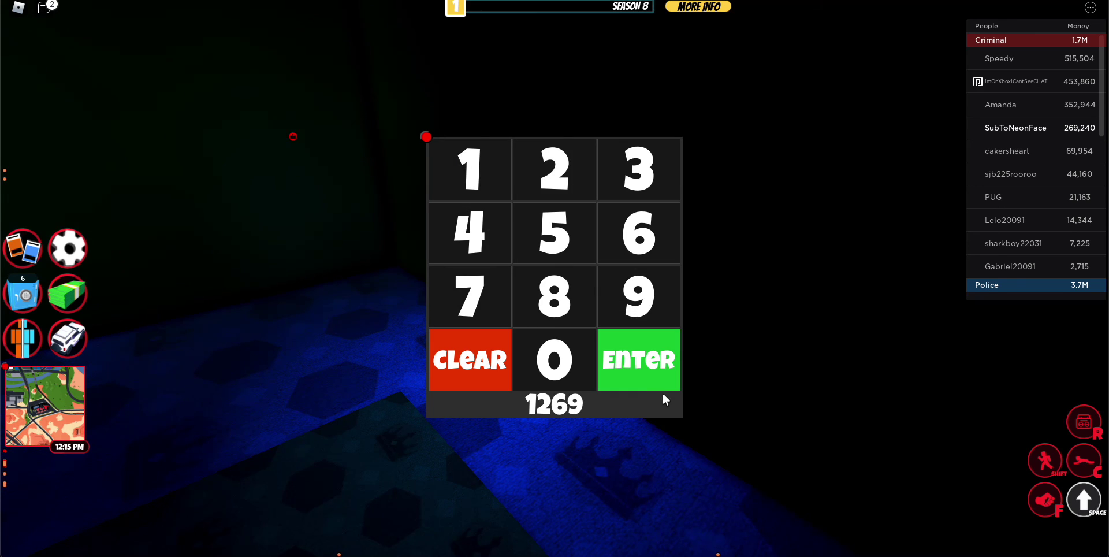
pyautogui.click(648, 358)
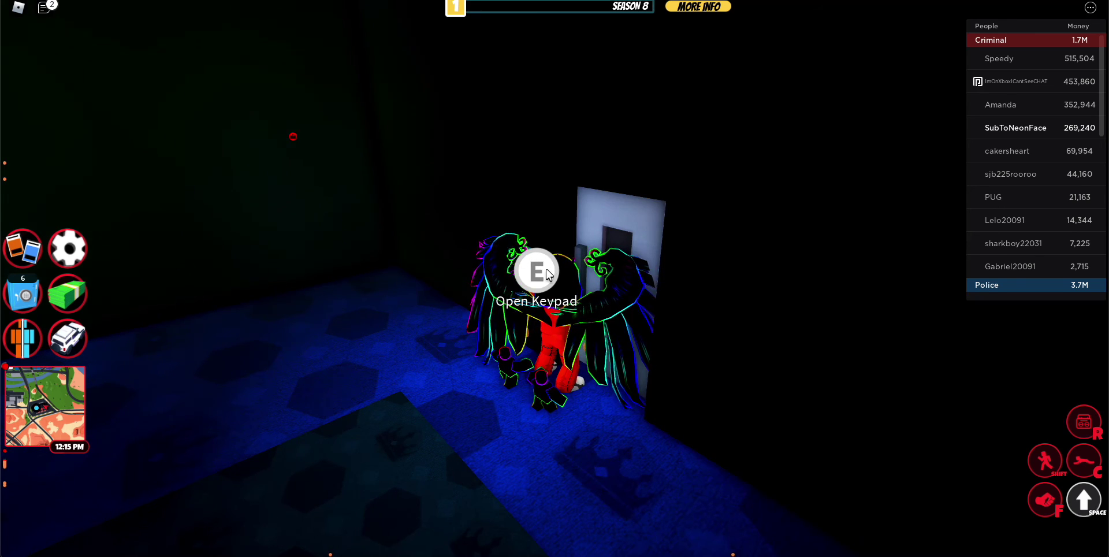
pyautogui.click(546, 273)
pyautogui.click(638, 359)
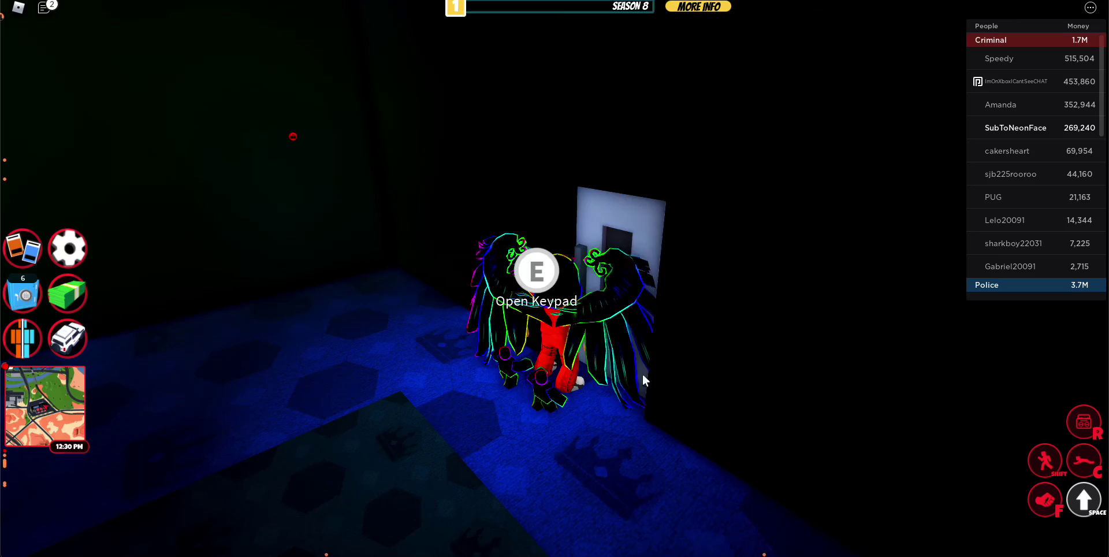
pyautogui.press('e')
pyautogui.click(620, 356)
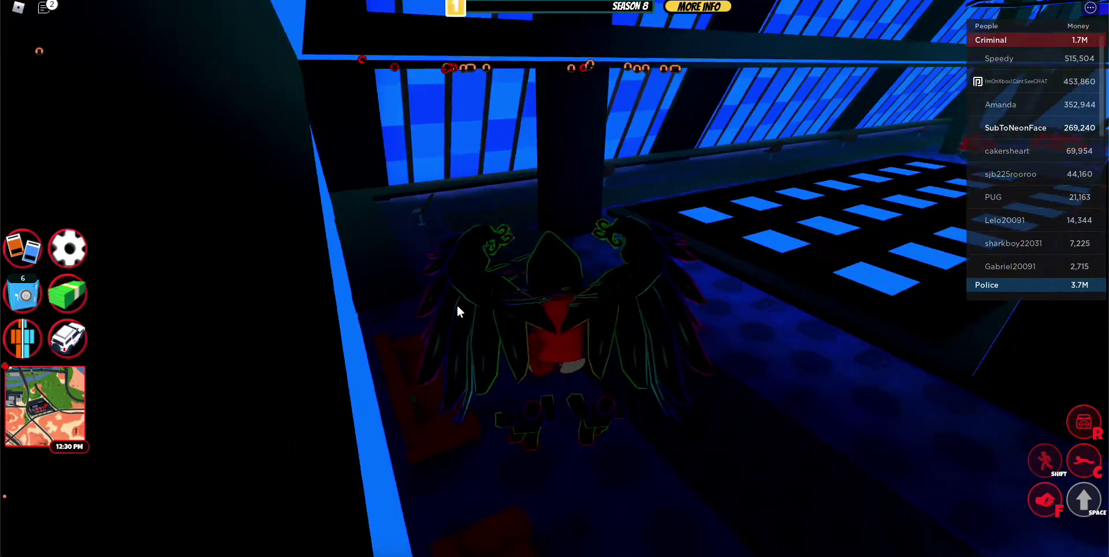
# Walk back through the blue-lit corridor and round lounge to the Starlight Lounge sign
pyautogui.press('w')
pyautogui.press('w')
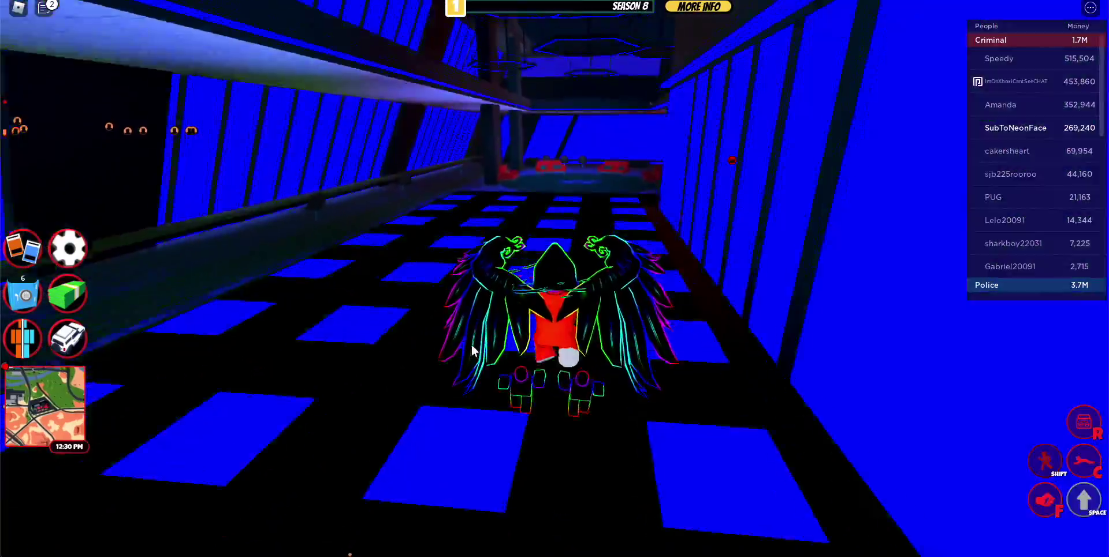
pyautogui.press('w')
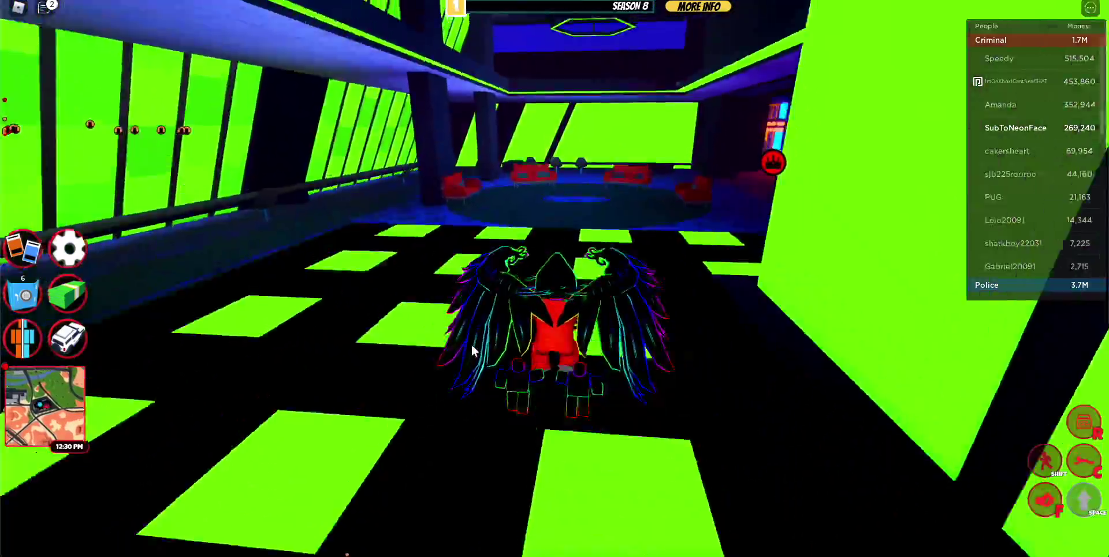
pyautogui.press('w')
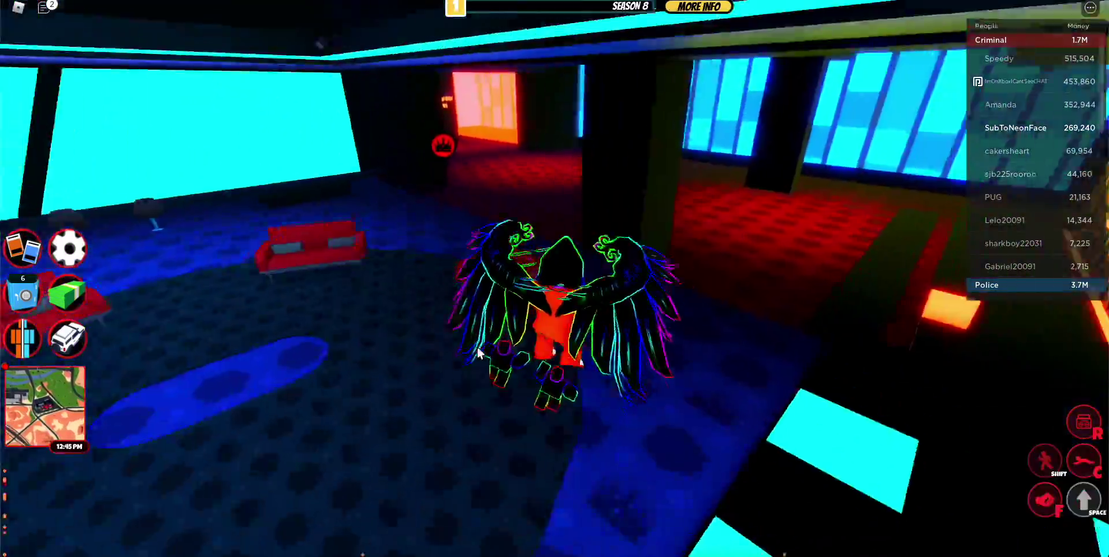
pyautogui.press('w')
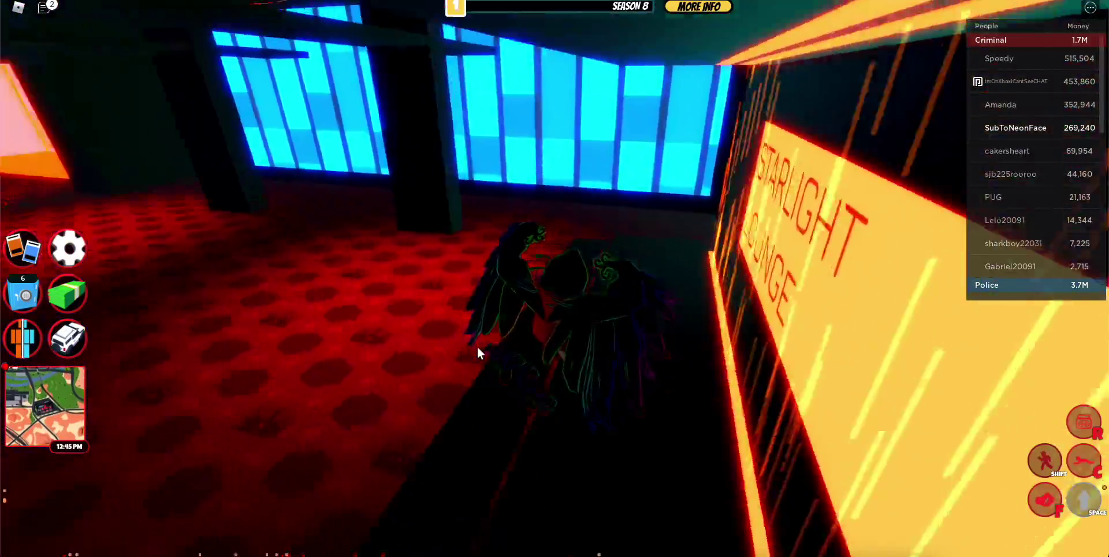
pyautogui.moveTo(477, 347); pyautogui.dragTo(452, 196)
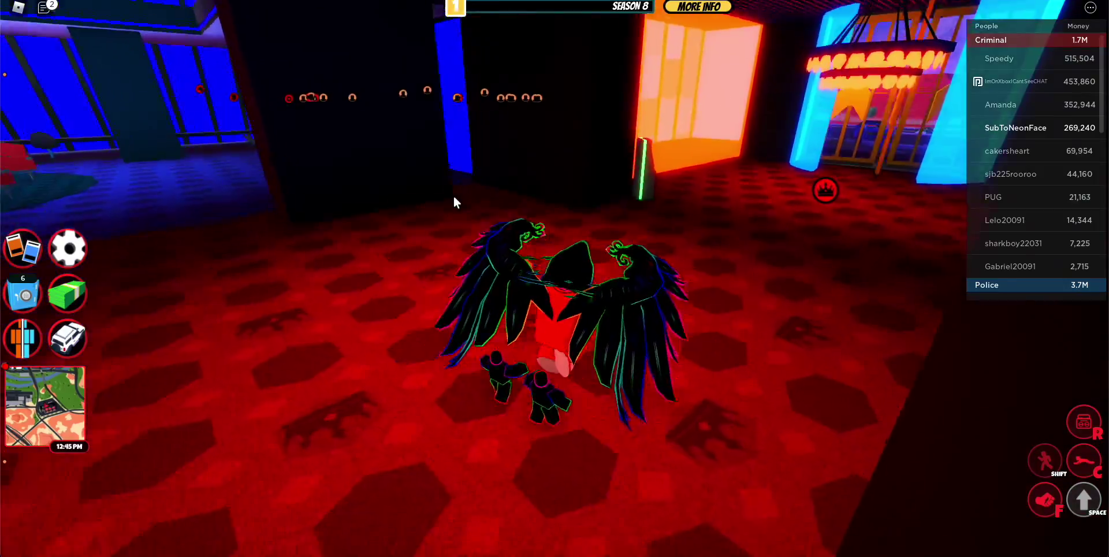
# Check the cage elevator, then roam the red hall toward the orange windows
pyautogui.press('w')
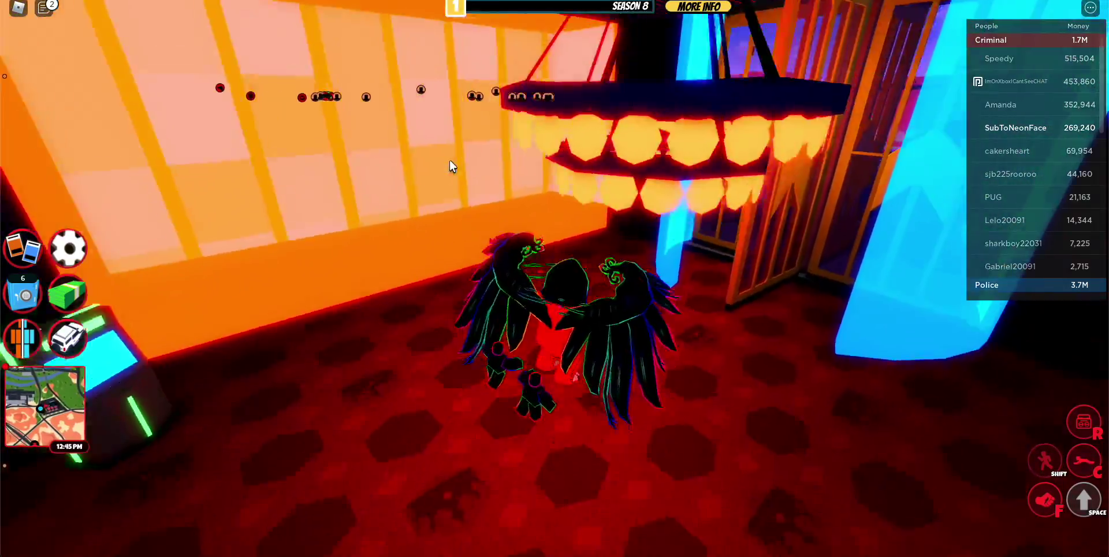
pyautogui.press('w')
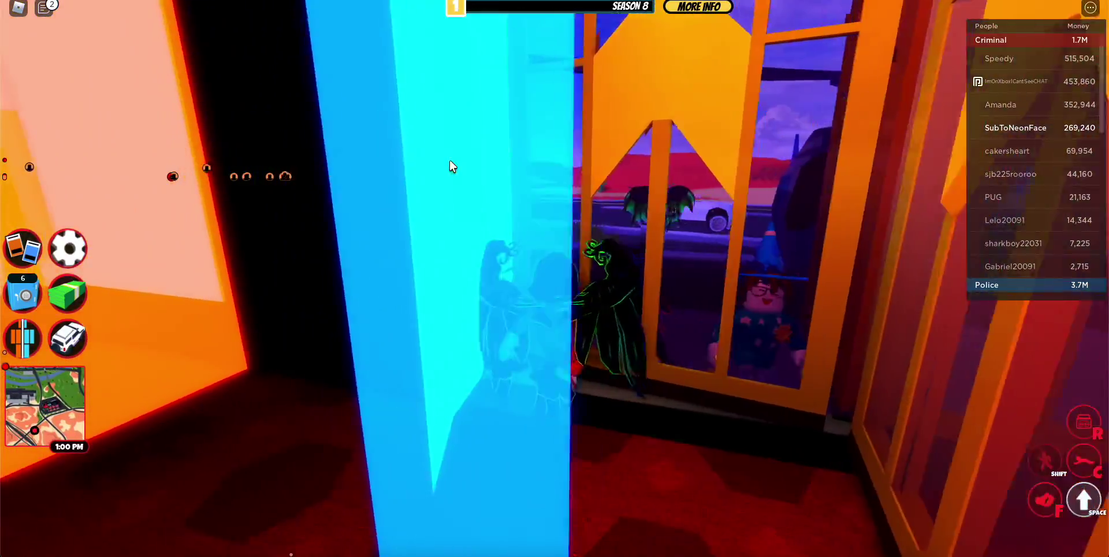
pyautogui.press('s')
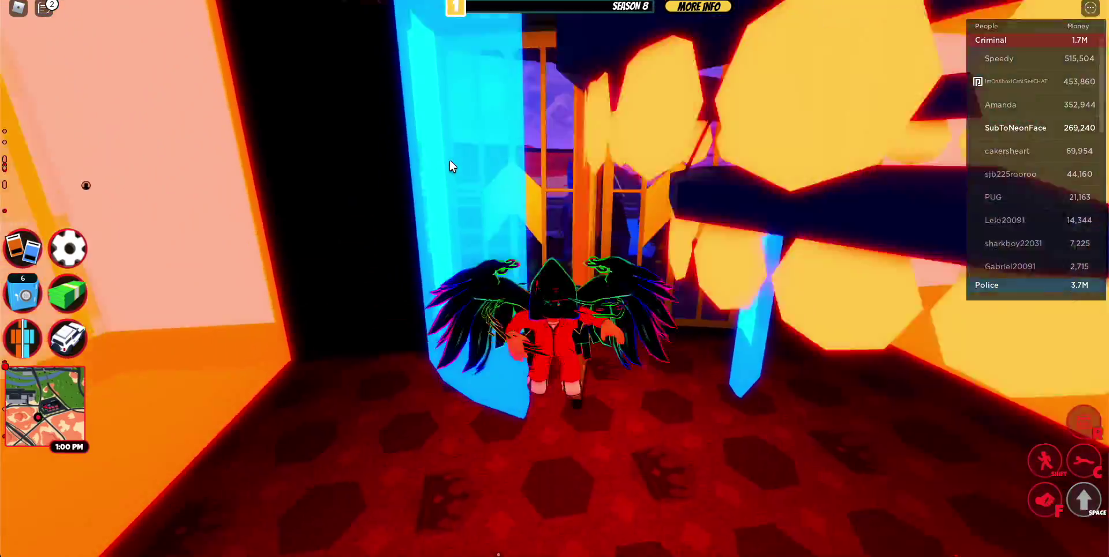
pyautogui.press('w')
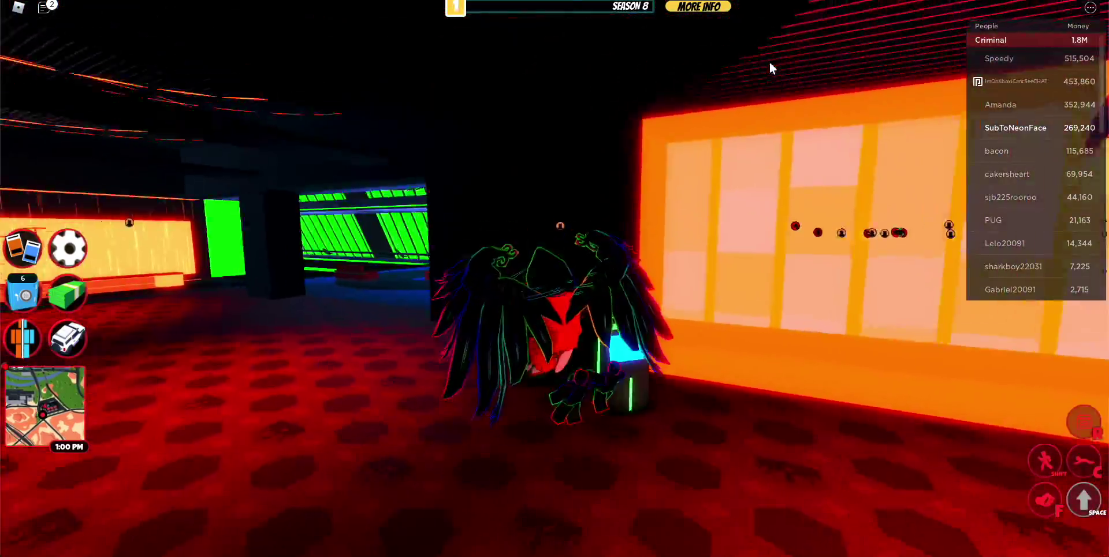
pyautogui.press('w')
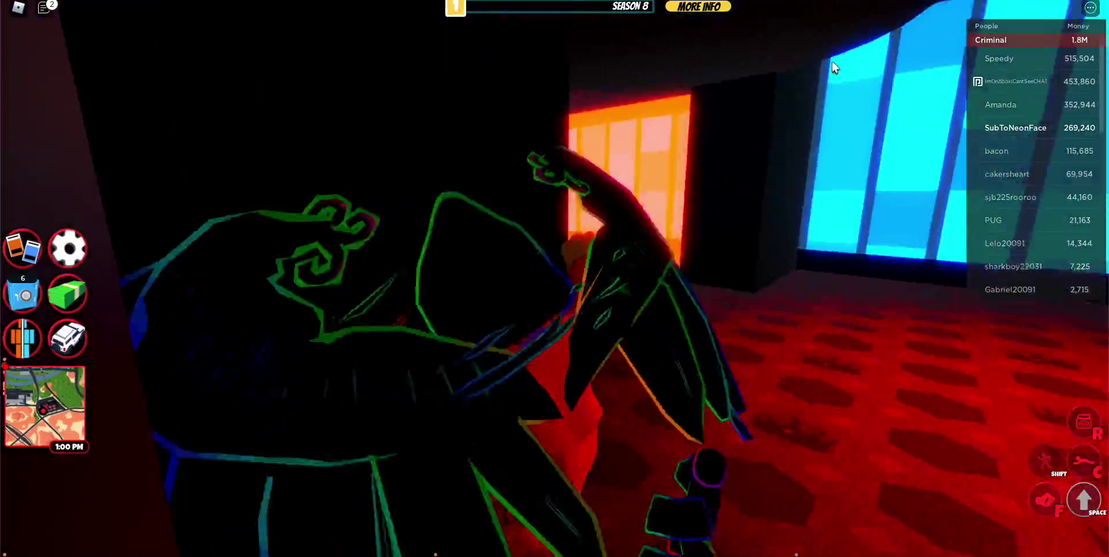
pyautogui.press('w')
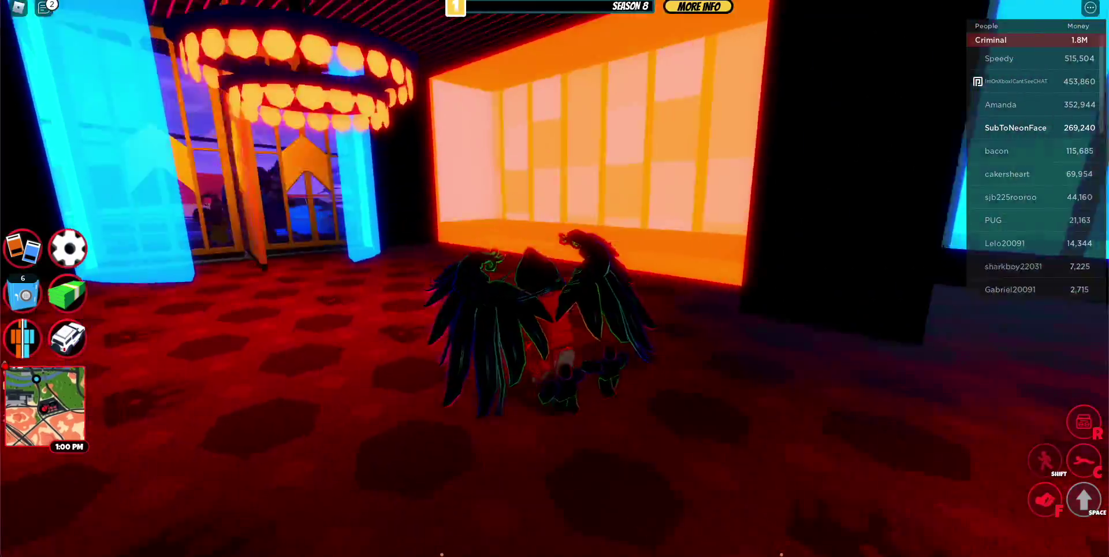